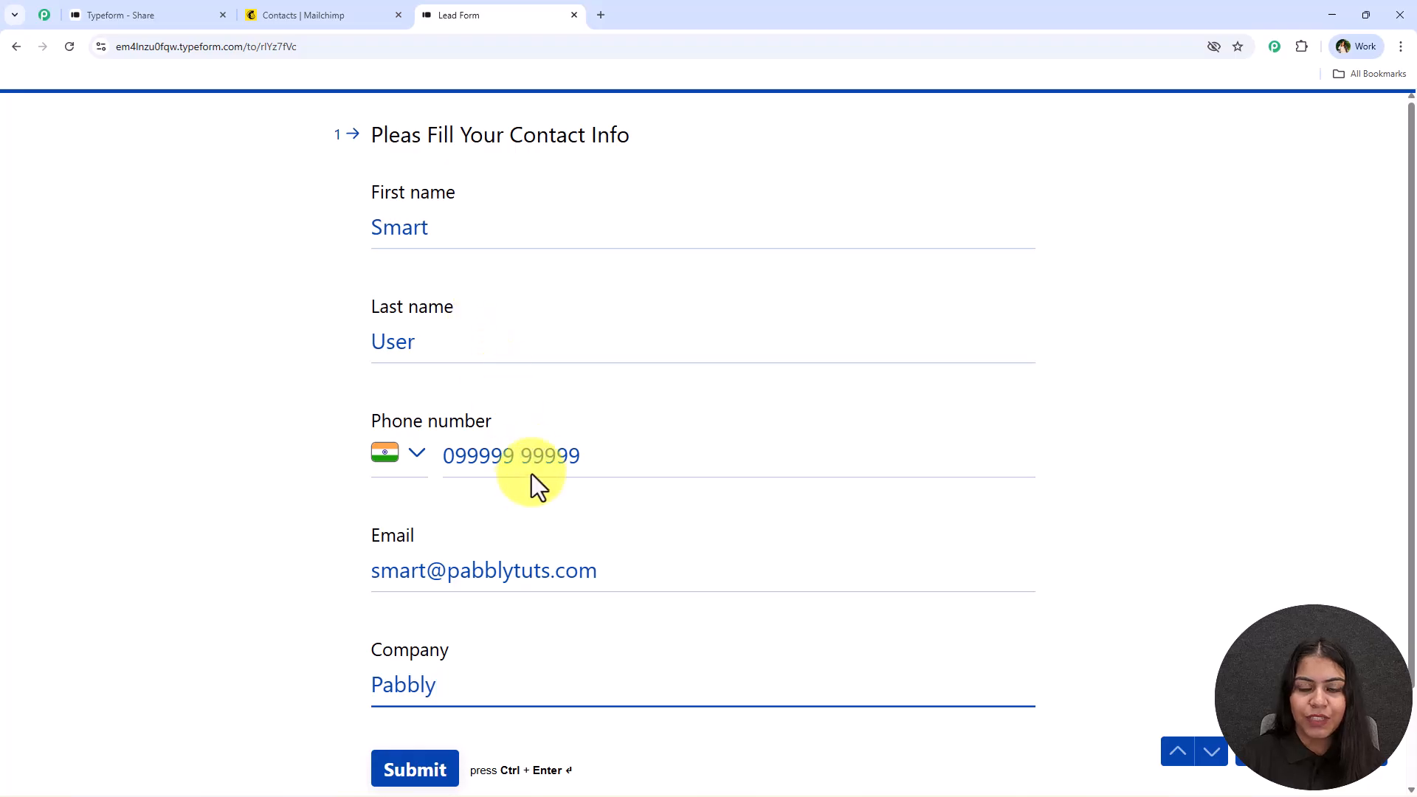
# Submit the completed lead form and reload the Mailchimp contacts list to check the submitted lead's entry
pyautogui.click(389, 774)
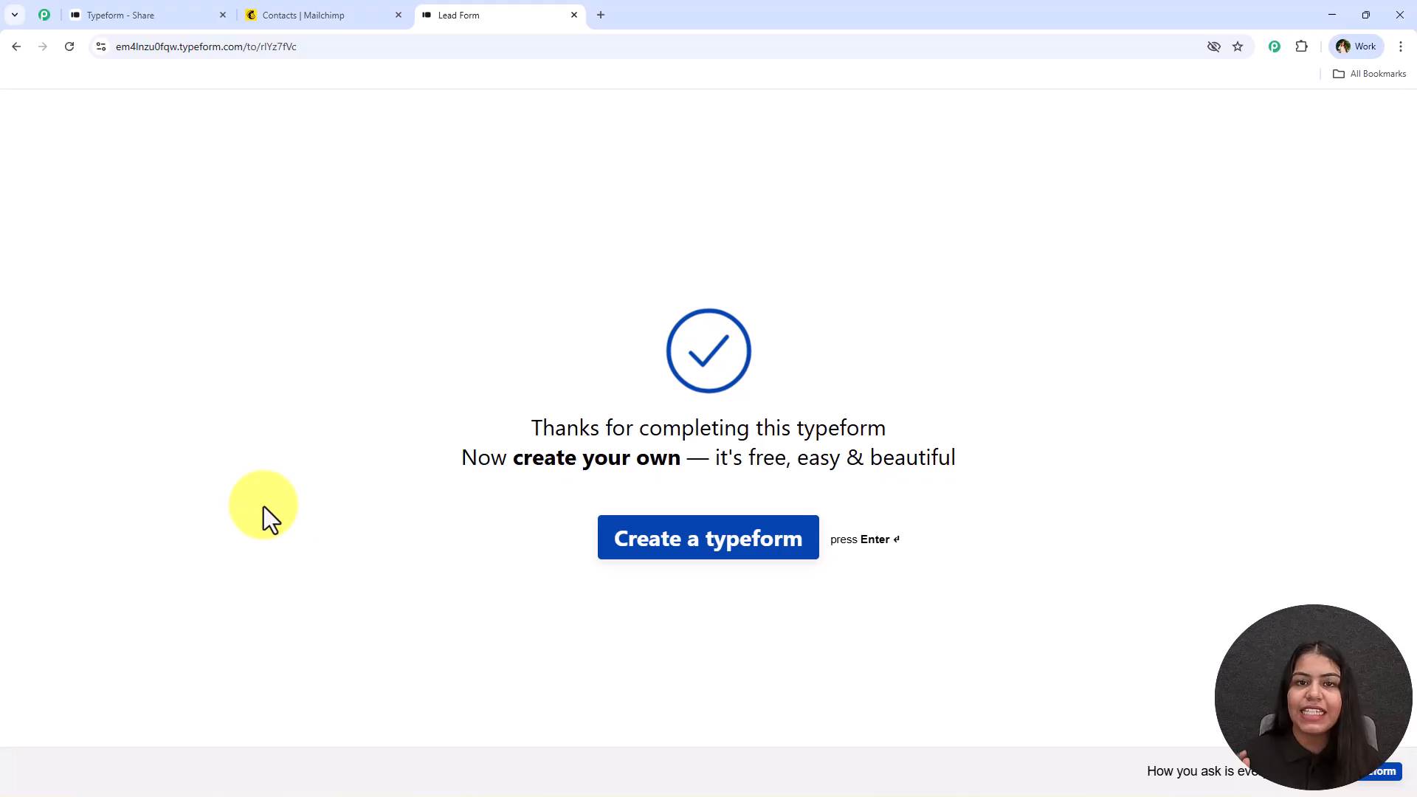
pyautogui.click(309, 12)
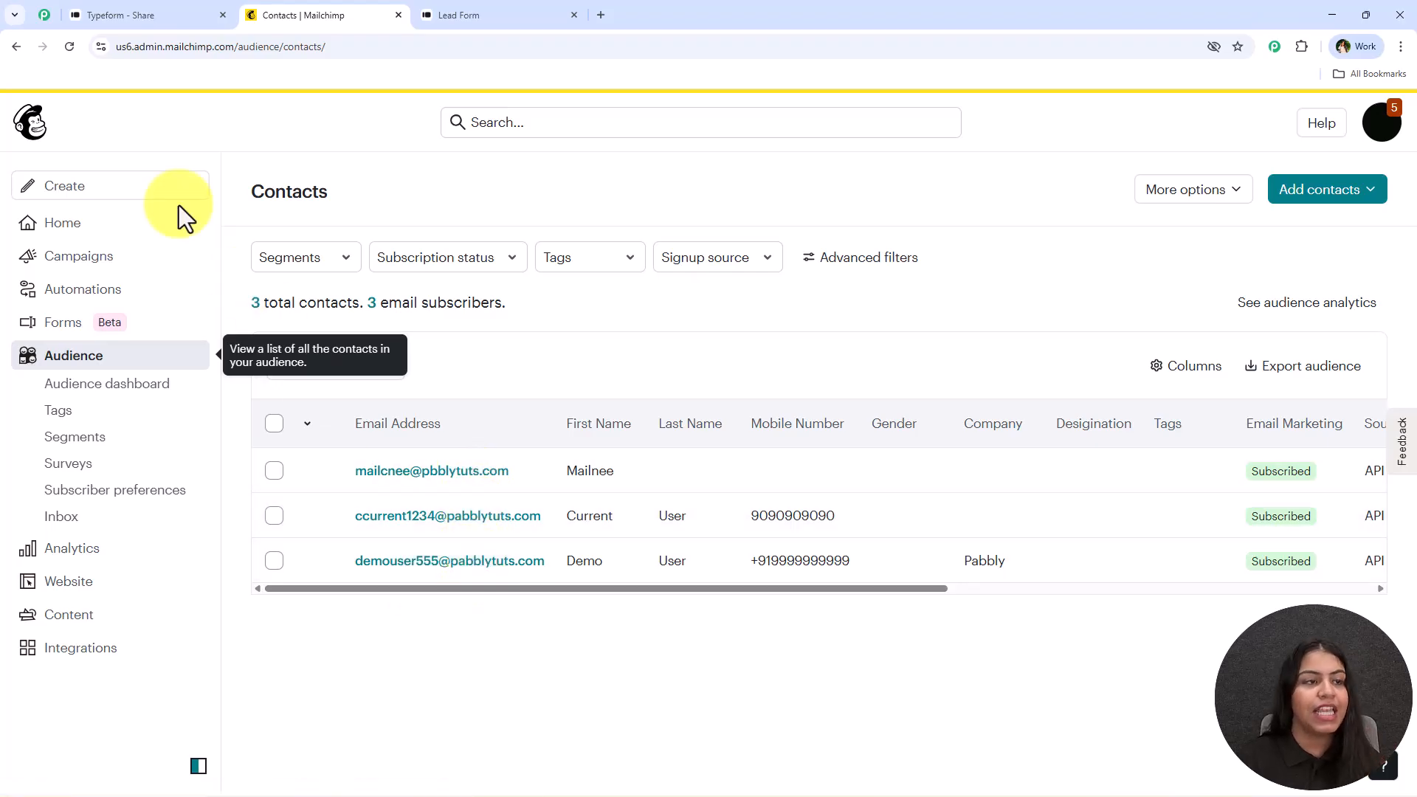
pyautogui.click(65, 42)
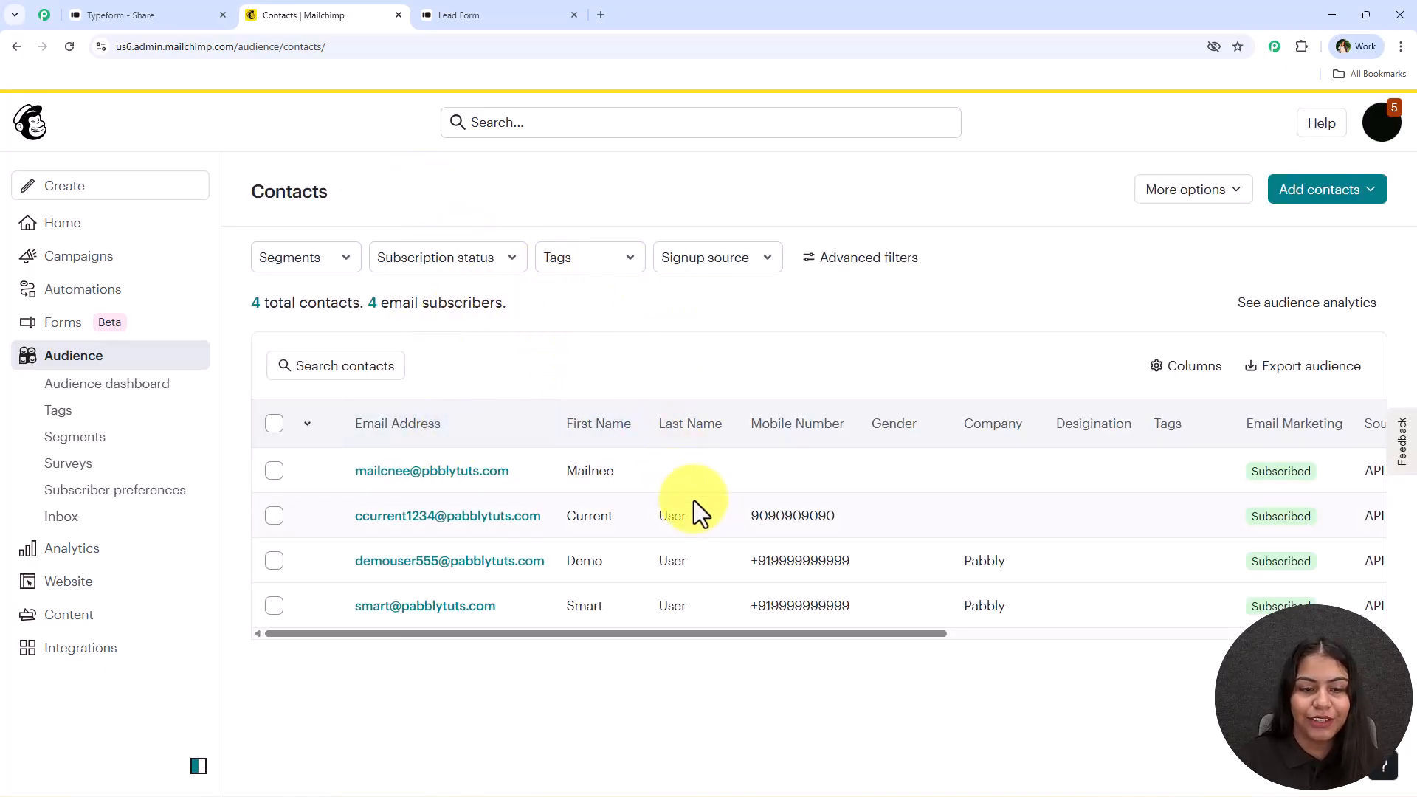
pyautogui.moveTo(335, 603); pyautogui.dragTo(1034, 609)
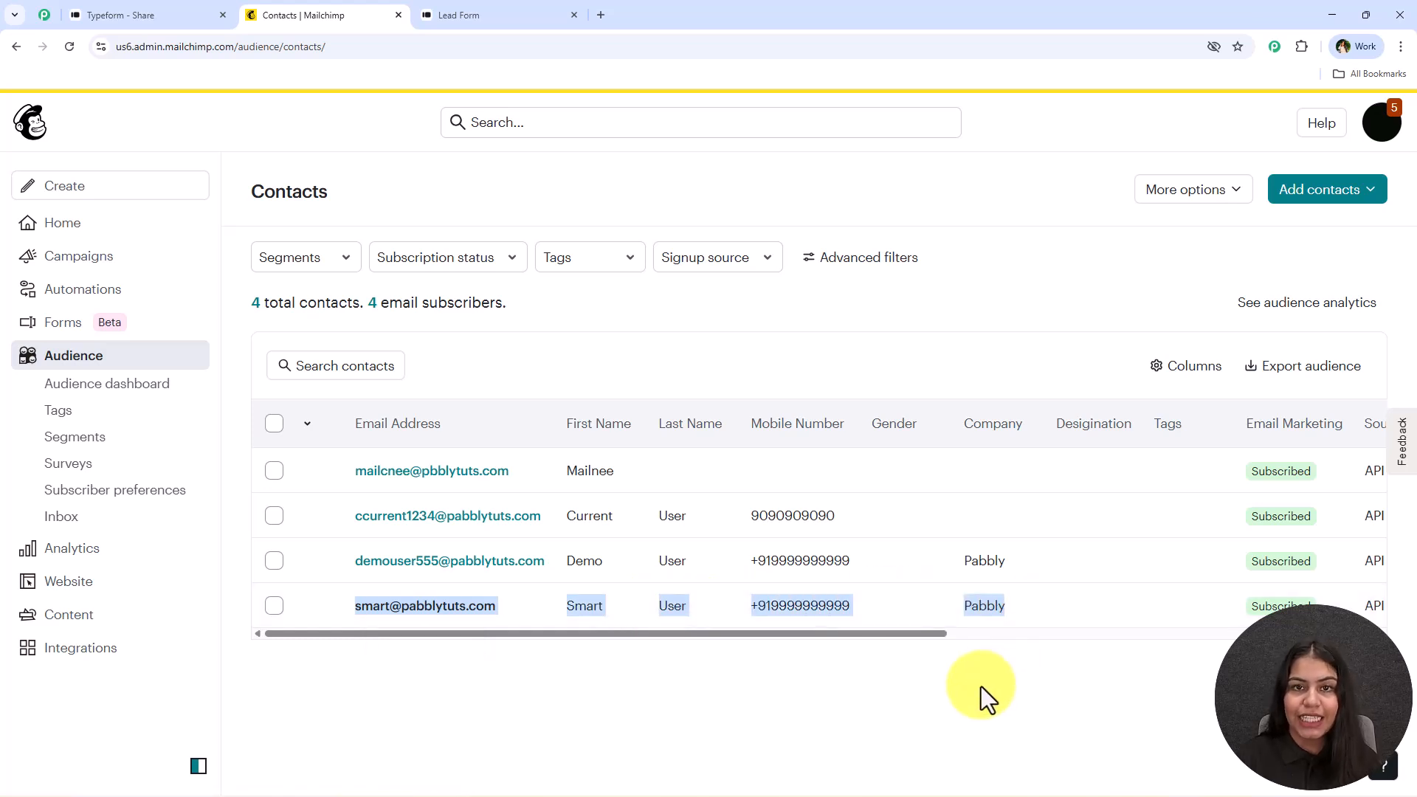
pyautogui.click(487, 12)
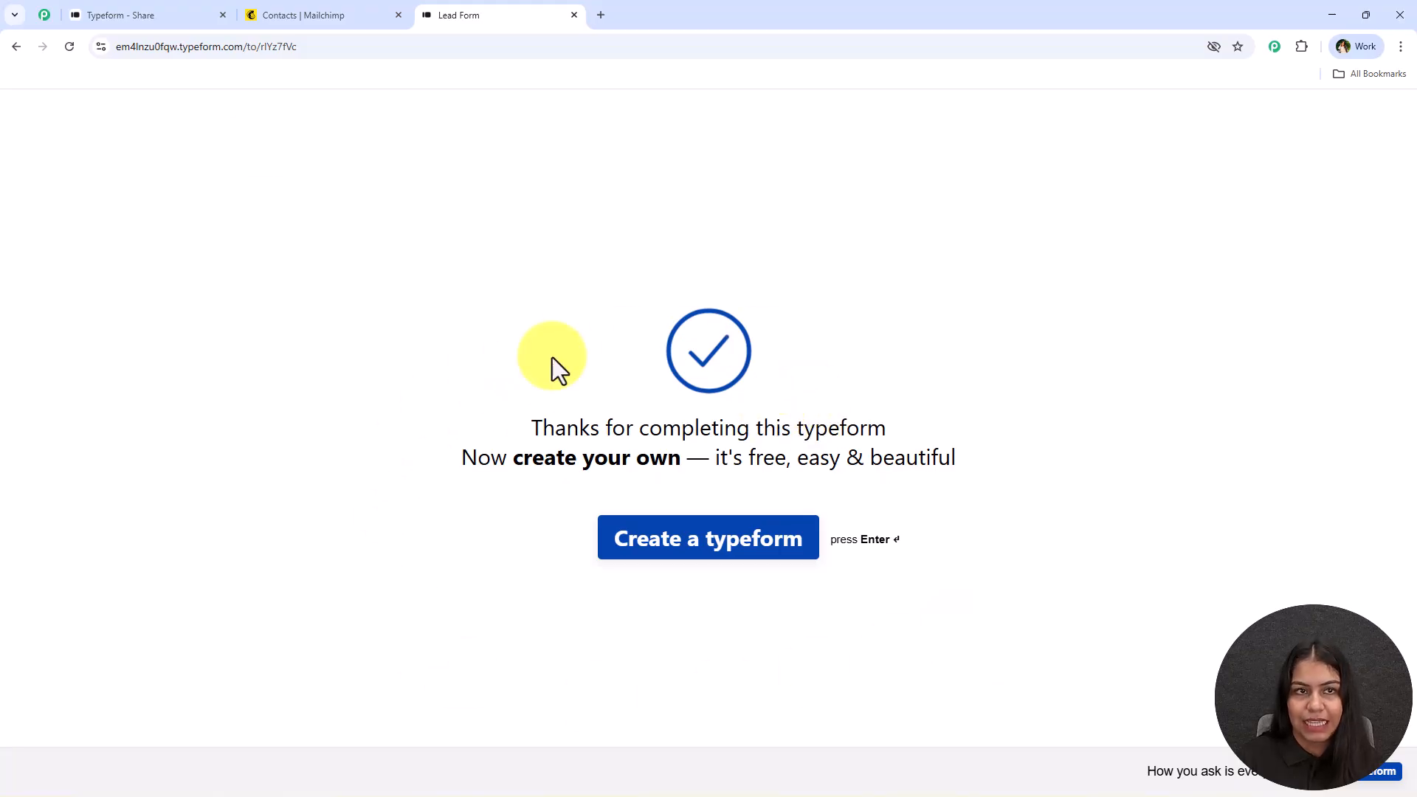
pyautogui.click(294, 13)
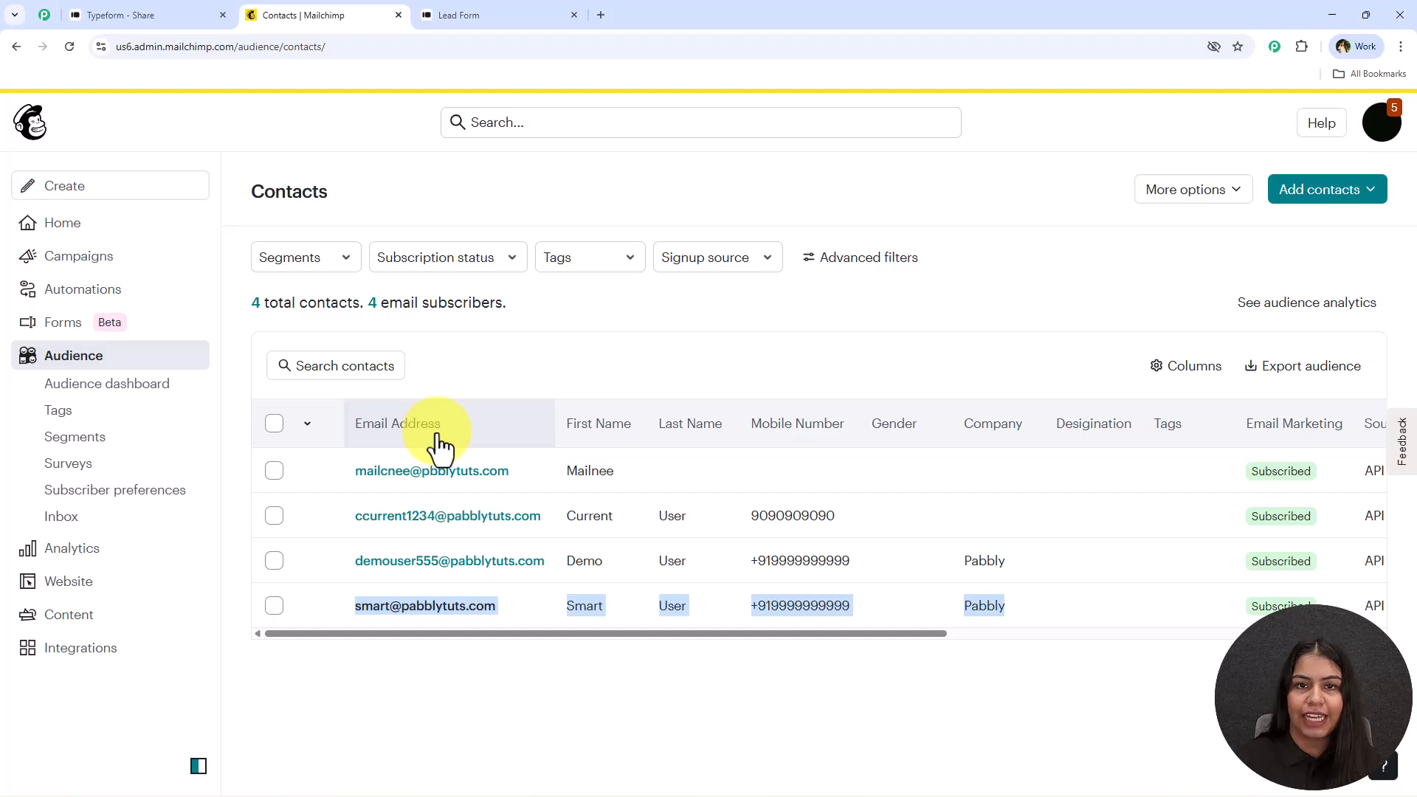
# Open the Pabbly Connect website at pabbly.com/connect in a new browser tab
pyautogui.click(600, 15)
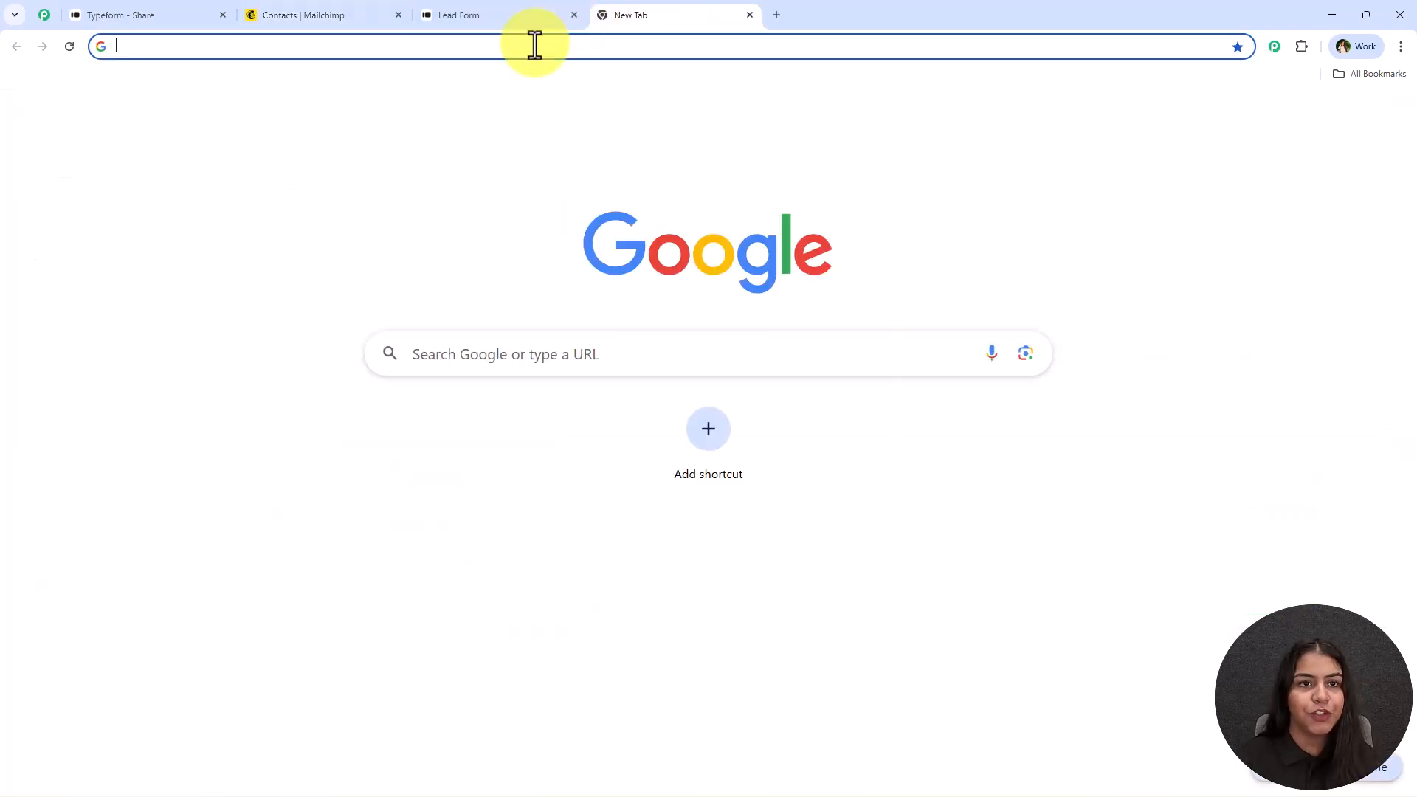
pyautogui.click(534, 45)
pyautogui.write('pabbly')
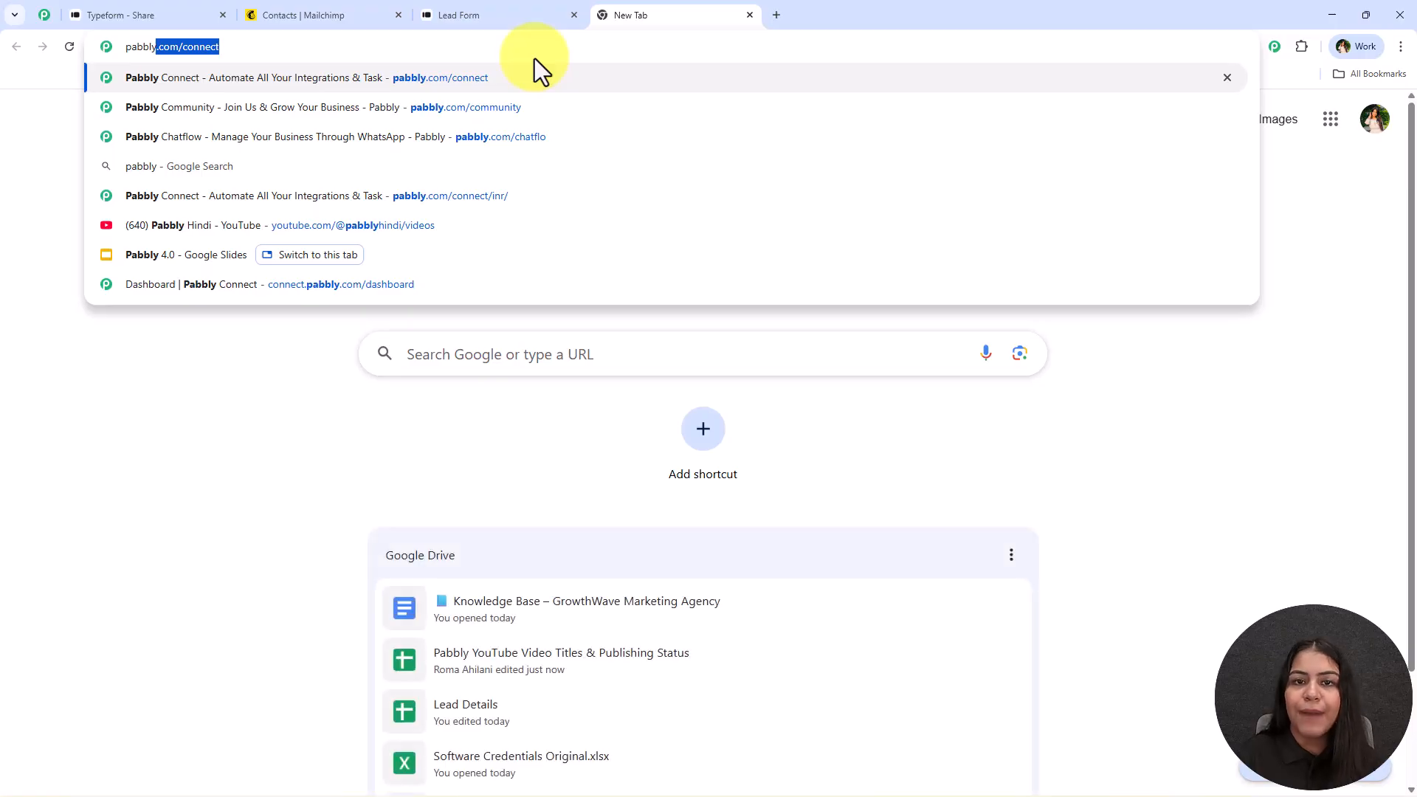
pyautogui.press('Return')
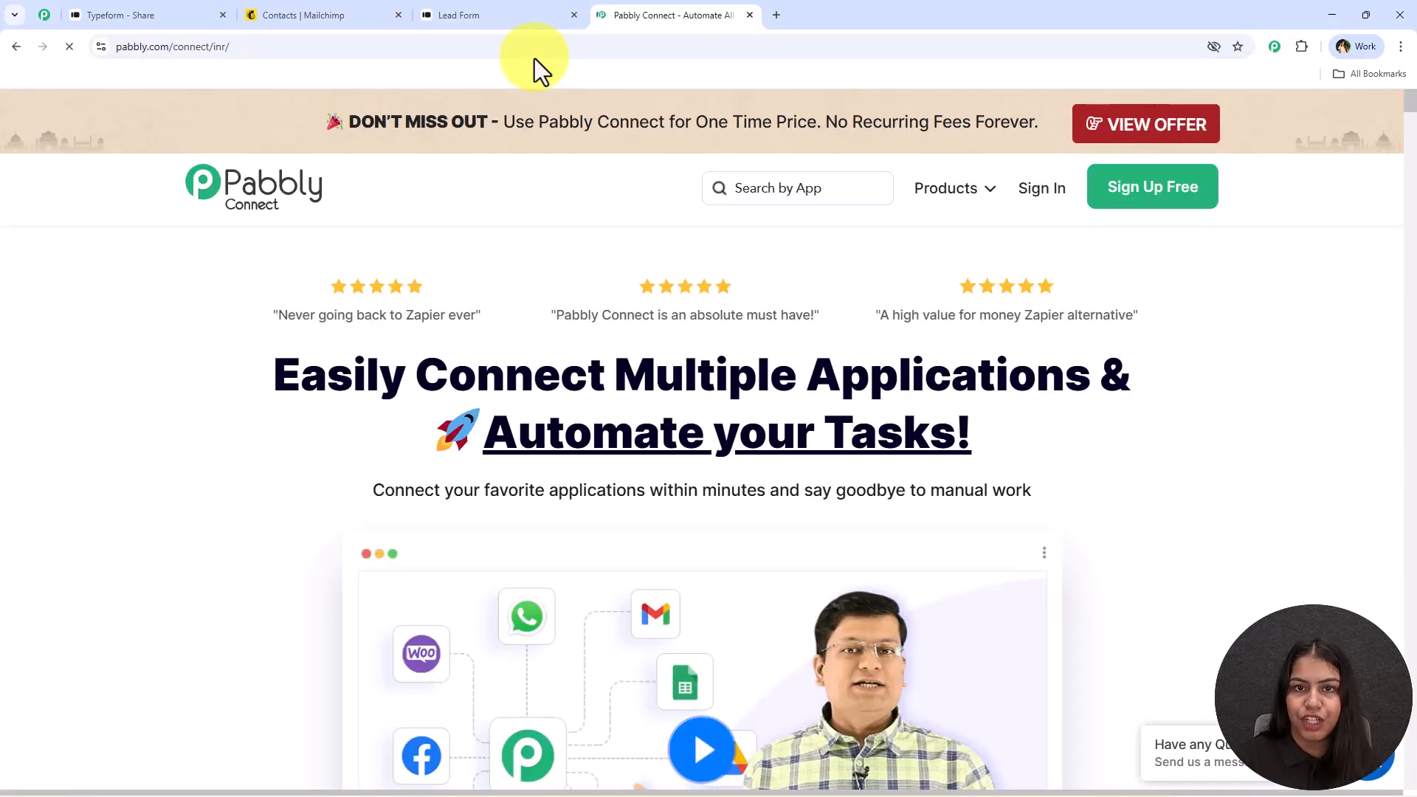
pyautogui.click(494, 47)
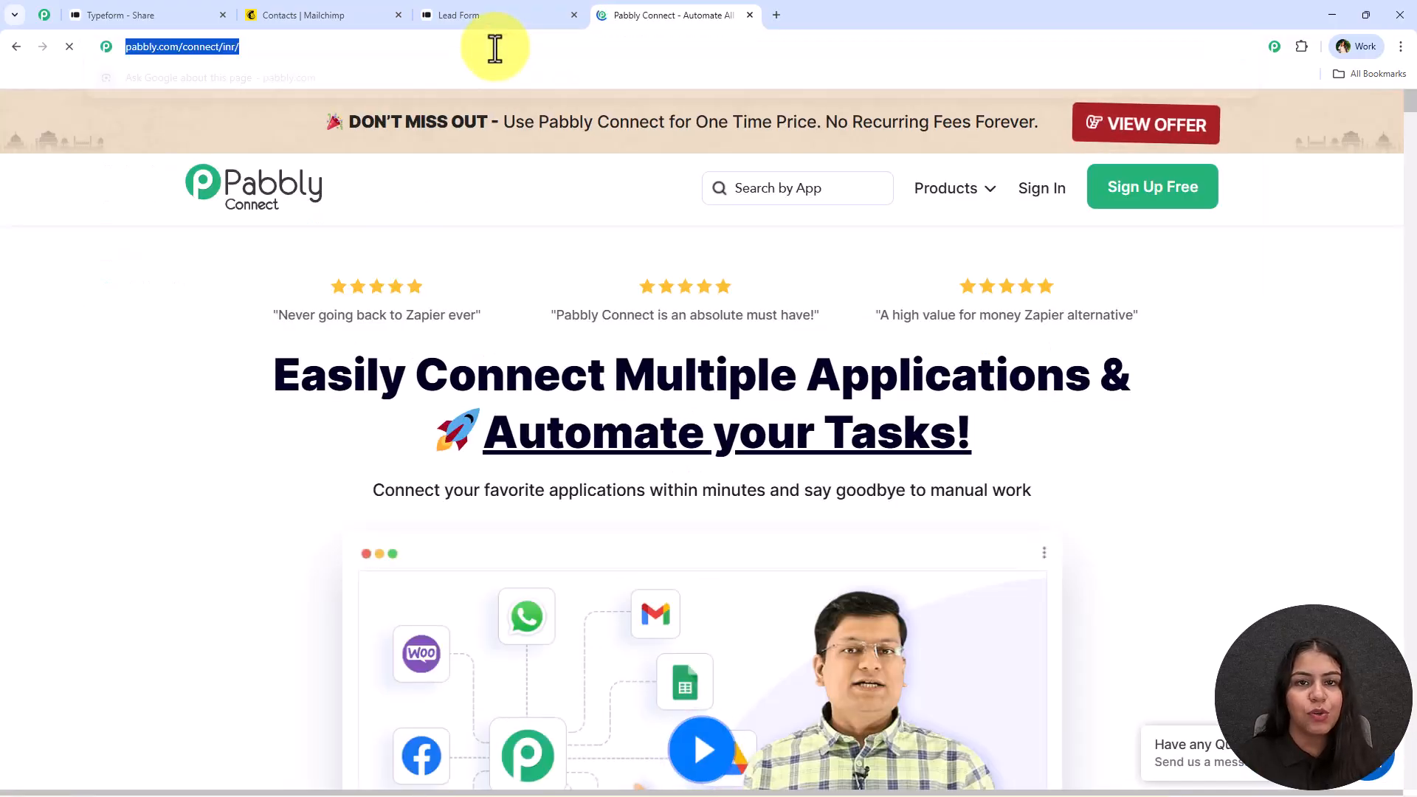
pyautogui.click(526, 290)
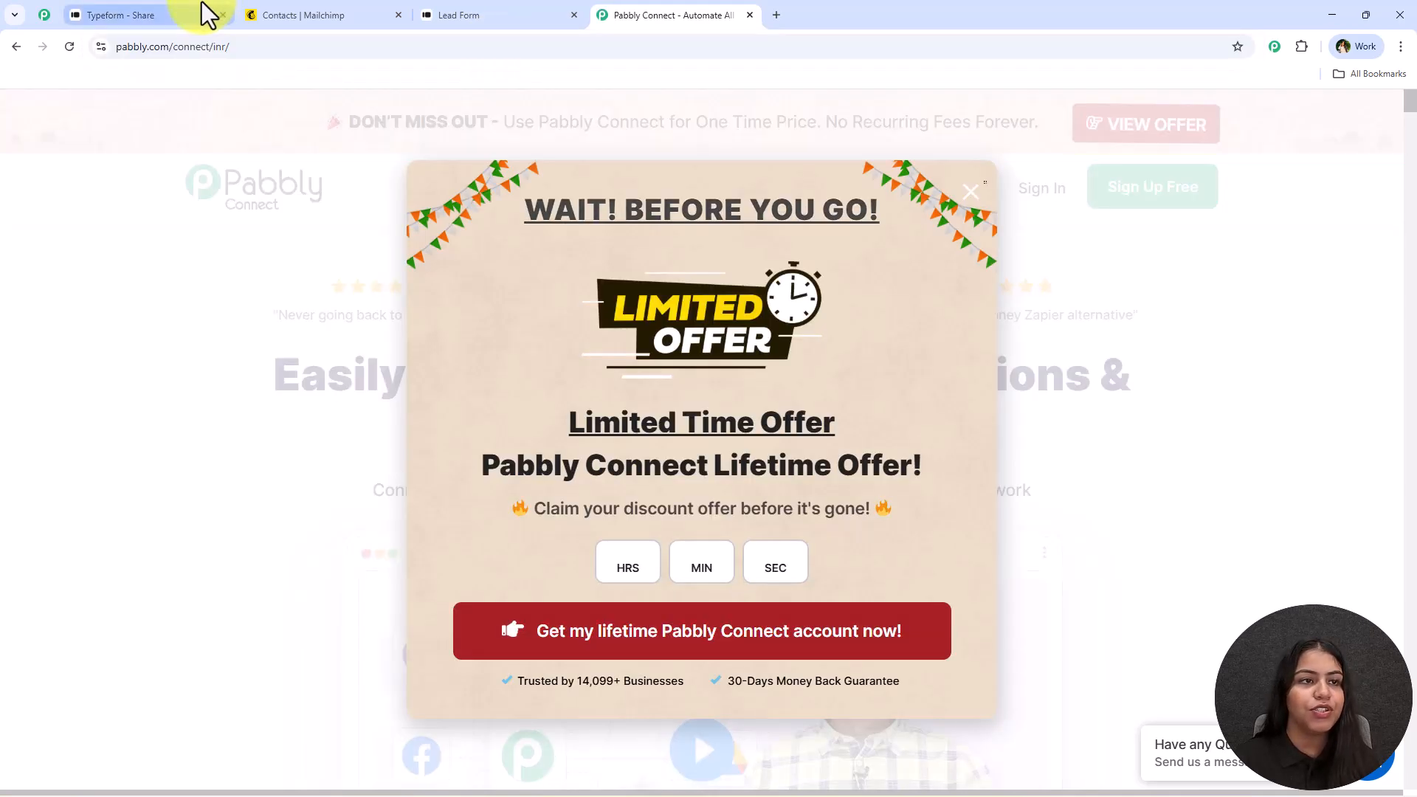
# Glance back at the Typeform and Mailchimp pages, and dismiss the limited-time offer pop-up on the Pabbly Connect site
pyautogui.click(205, 10)
pyautogui.click(325, 14)
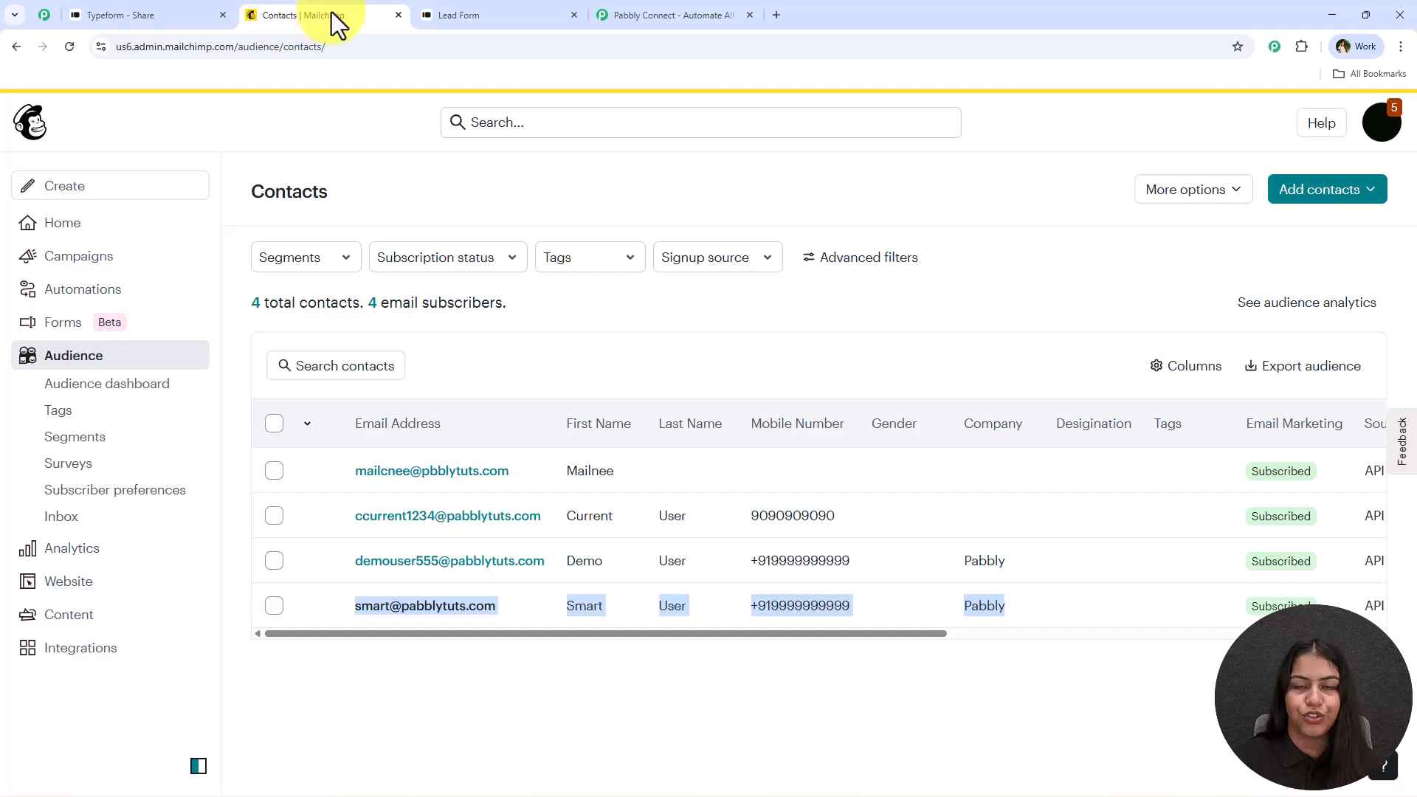
pyautogui.click(627, 13)
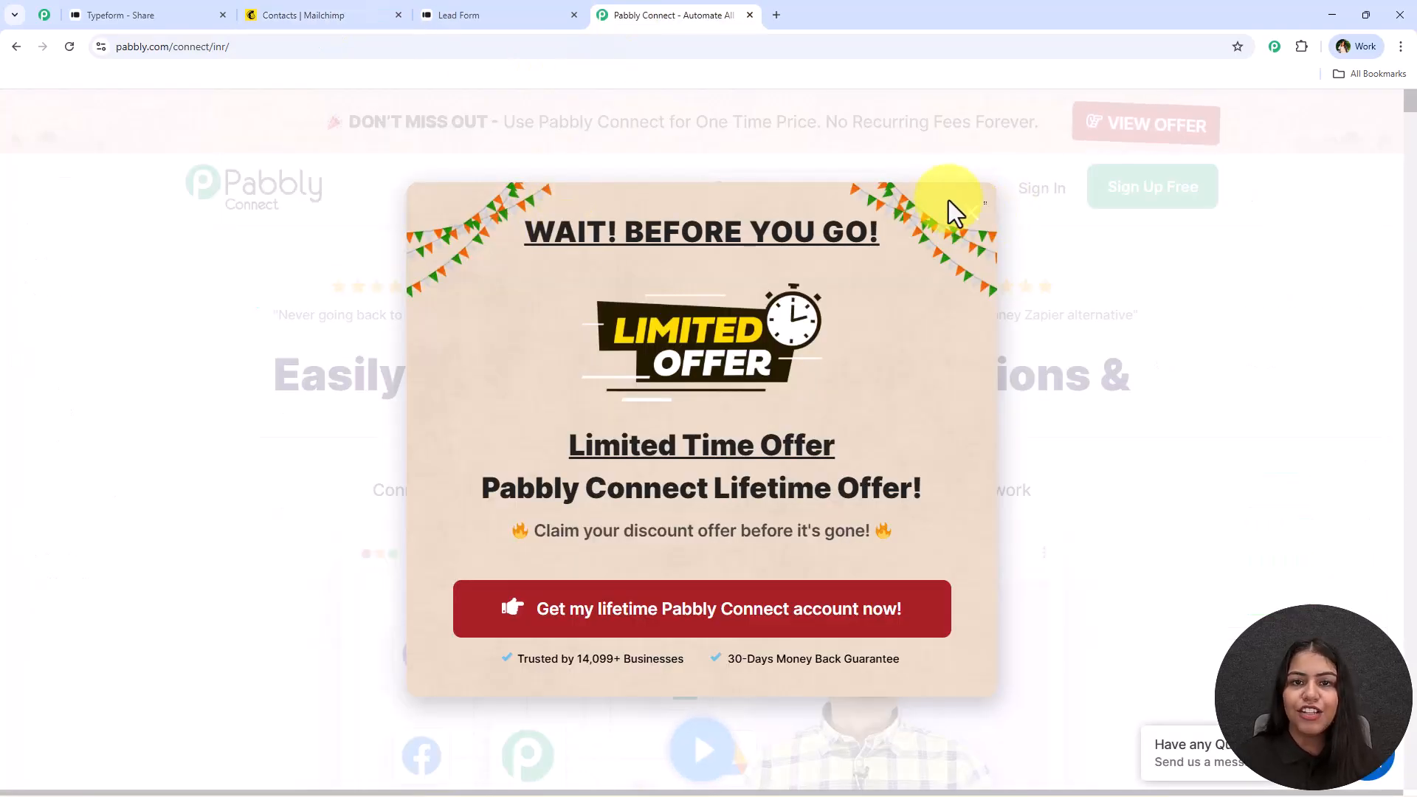
pyautogui.click(969, 216)
# Look over the Pabbly community page, including its heading and team photo
pyautogui.click(44, 15)
pyautogui.moveTo(378, 372); pyautogui.dragTo(1140, 378)
pyautogui.click(1139, 388)
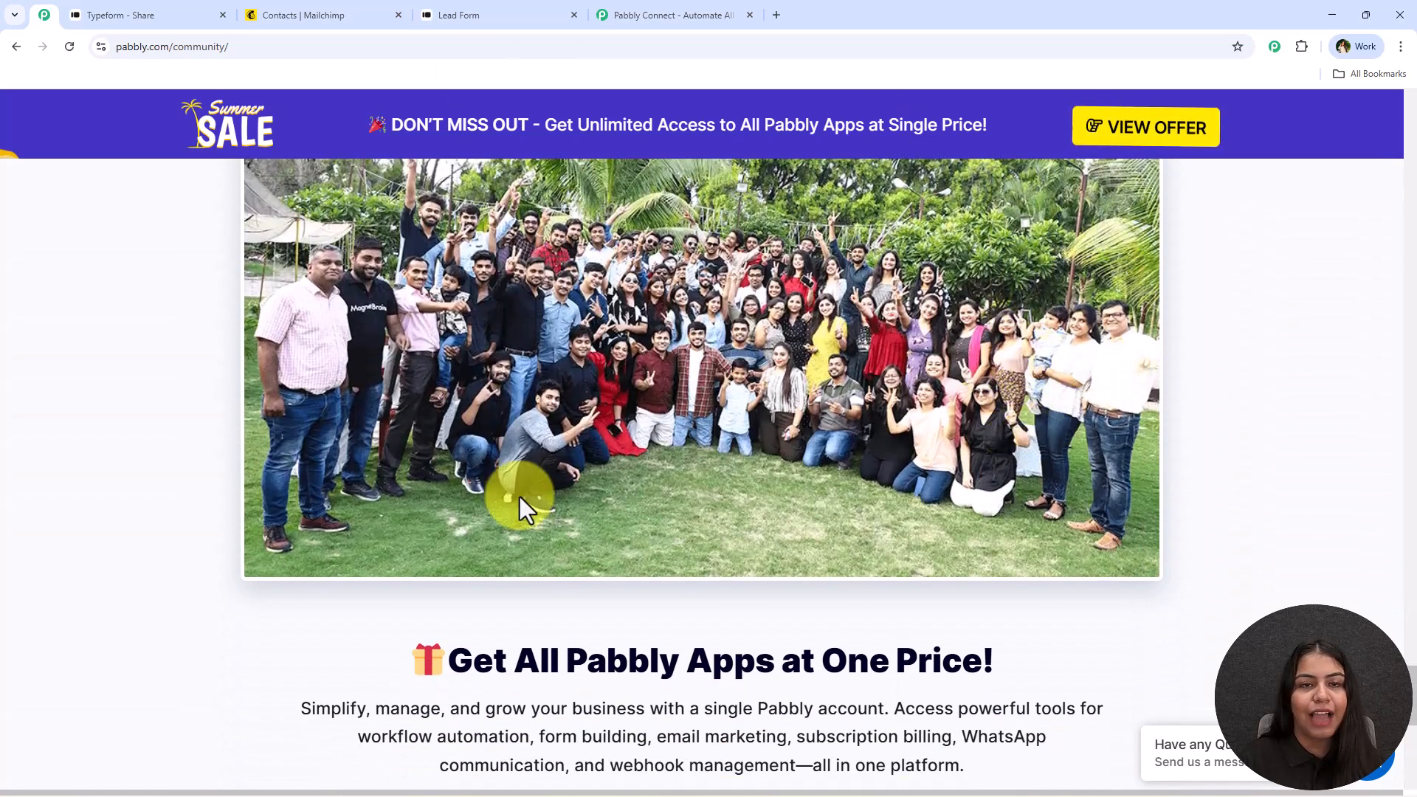
# Return to the Pabbly Connect home page and sign in with the existing account
pyautogui.click(692, 13)
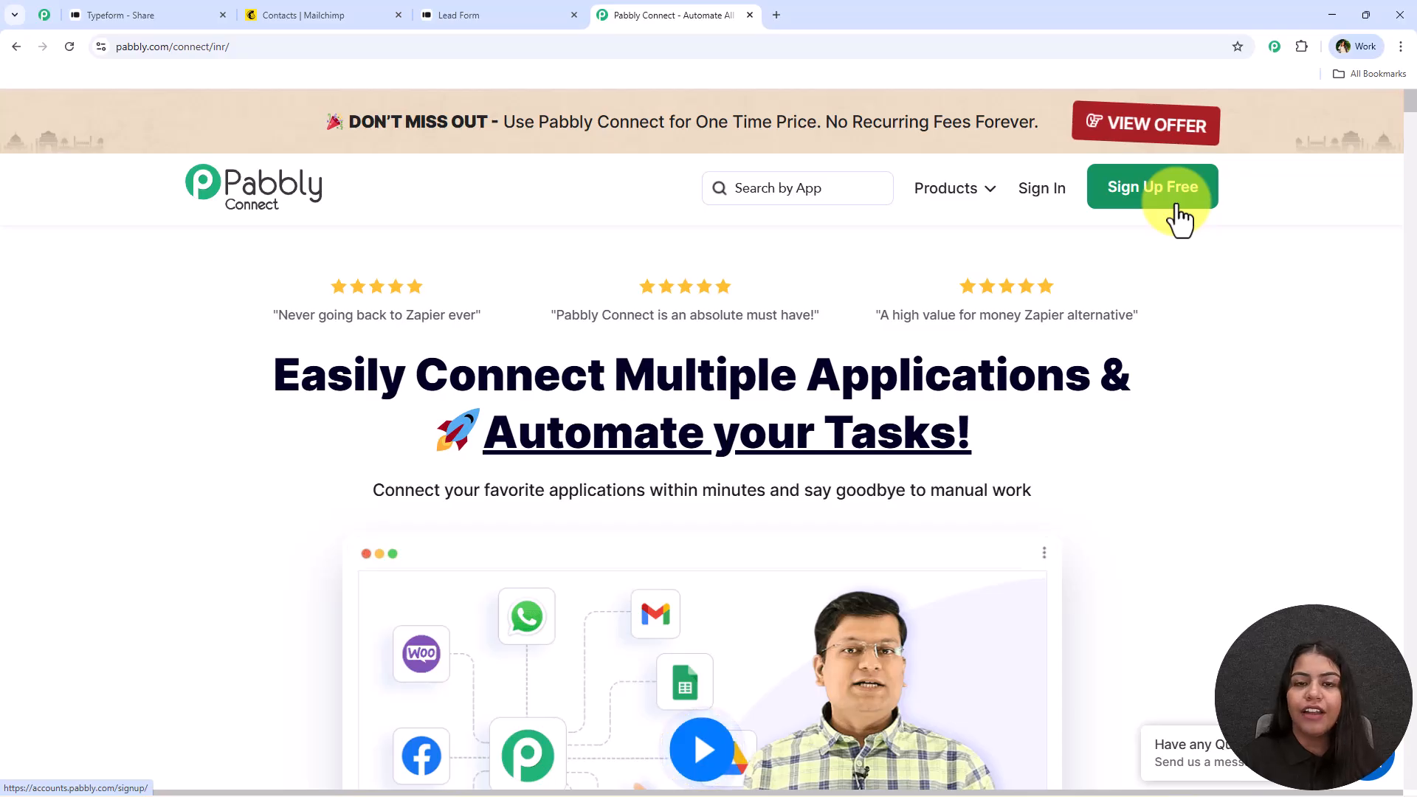
pyautogui.moveTo(292, 378); pyautogui.dragTo(1076, 431)
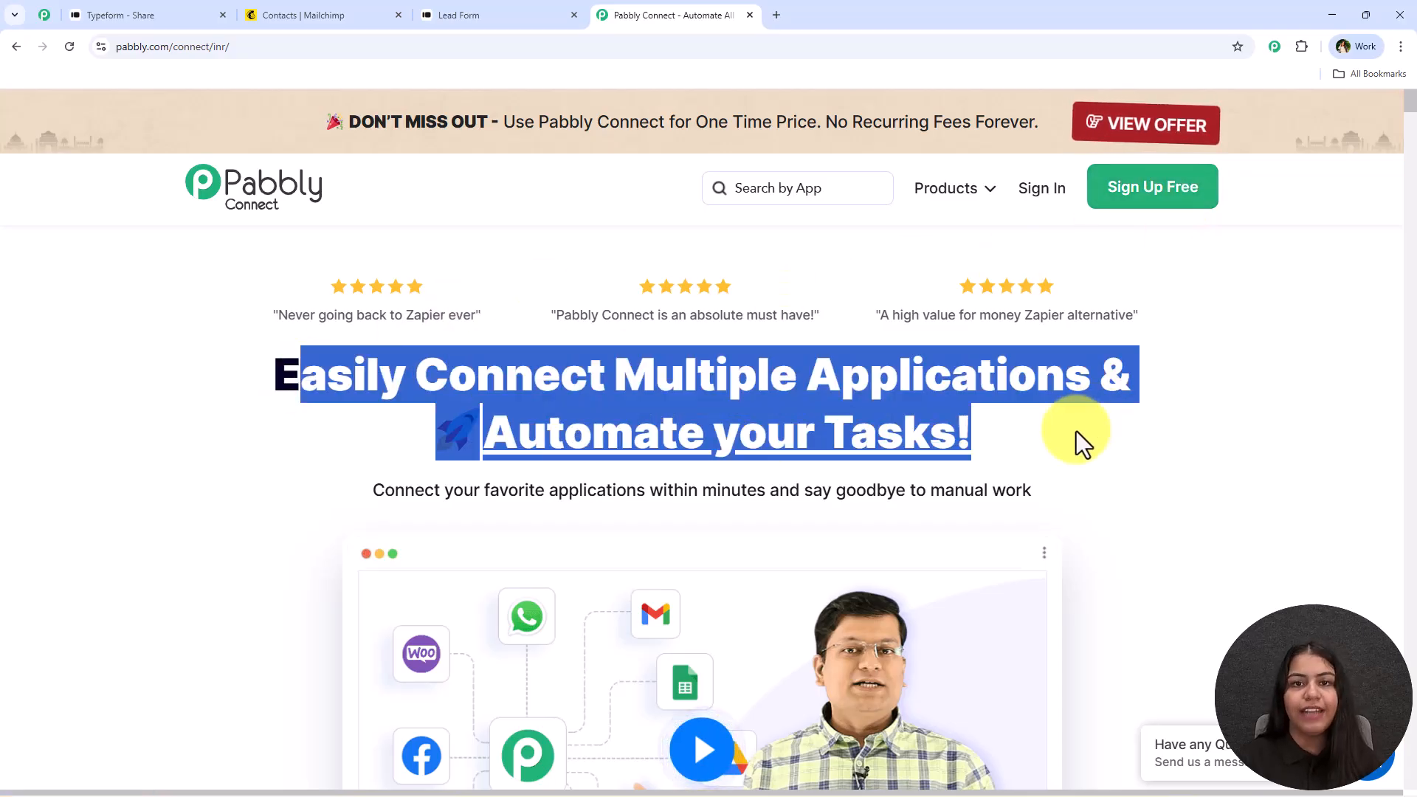
pyautogui.click(1075, 427)
pyautogui.click(1053, 216)
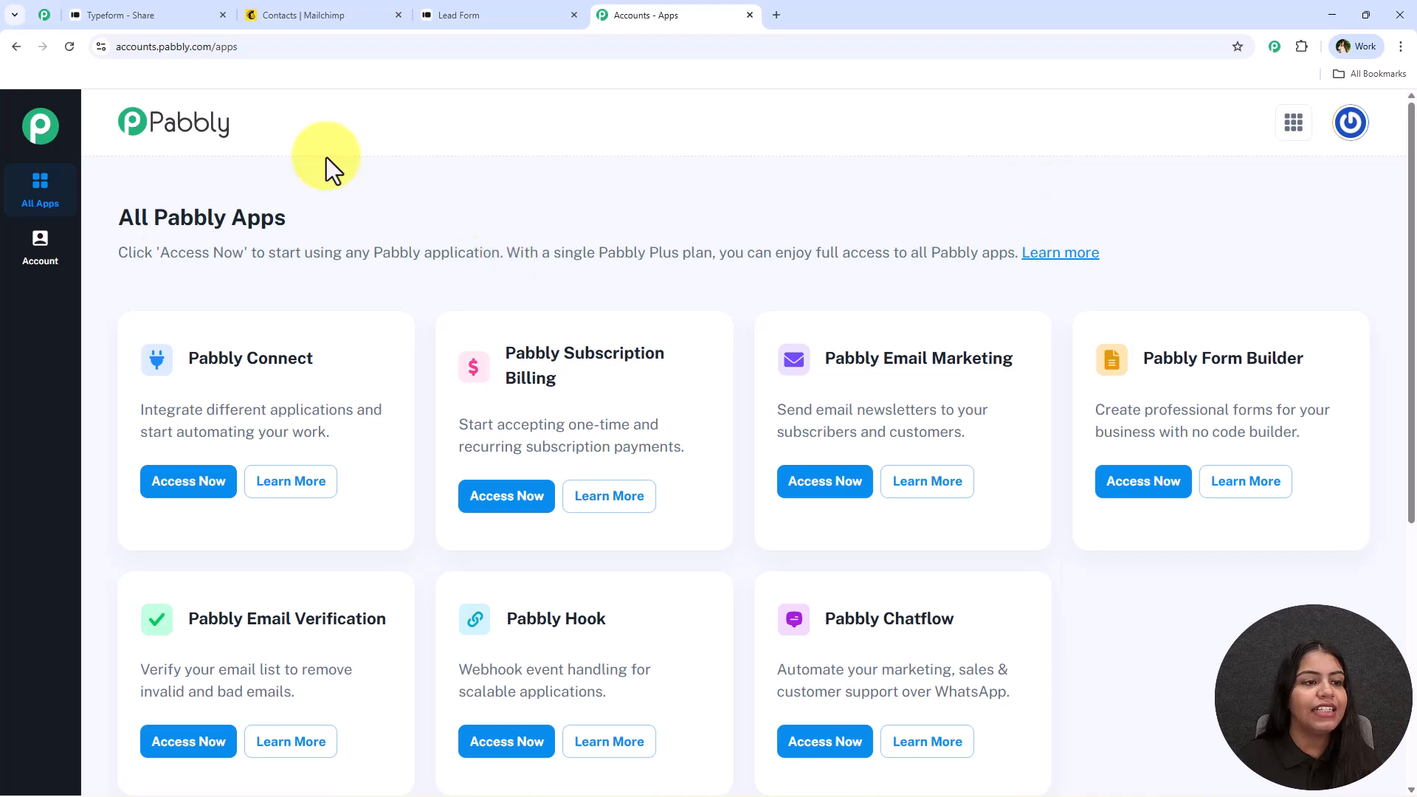
# Access Pabbly Connect from the All Pabbly Apps page and load its dashboard
pyautogui.tripleClick(268, 216)
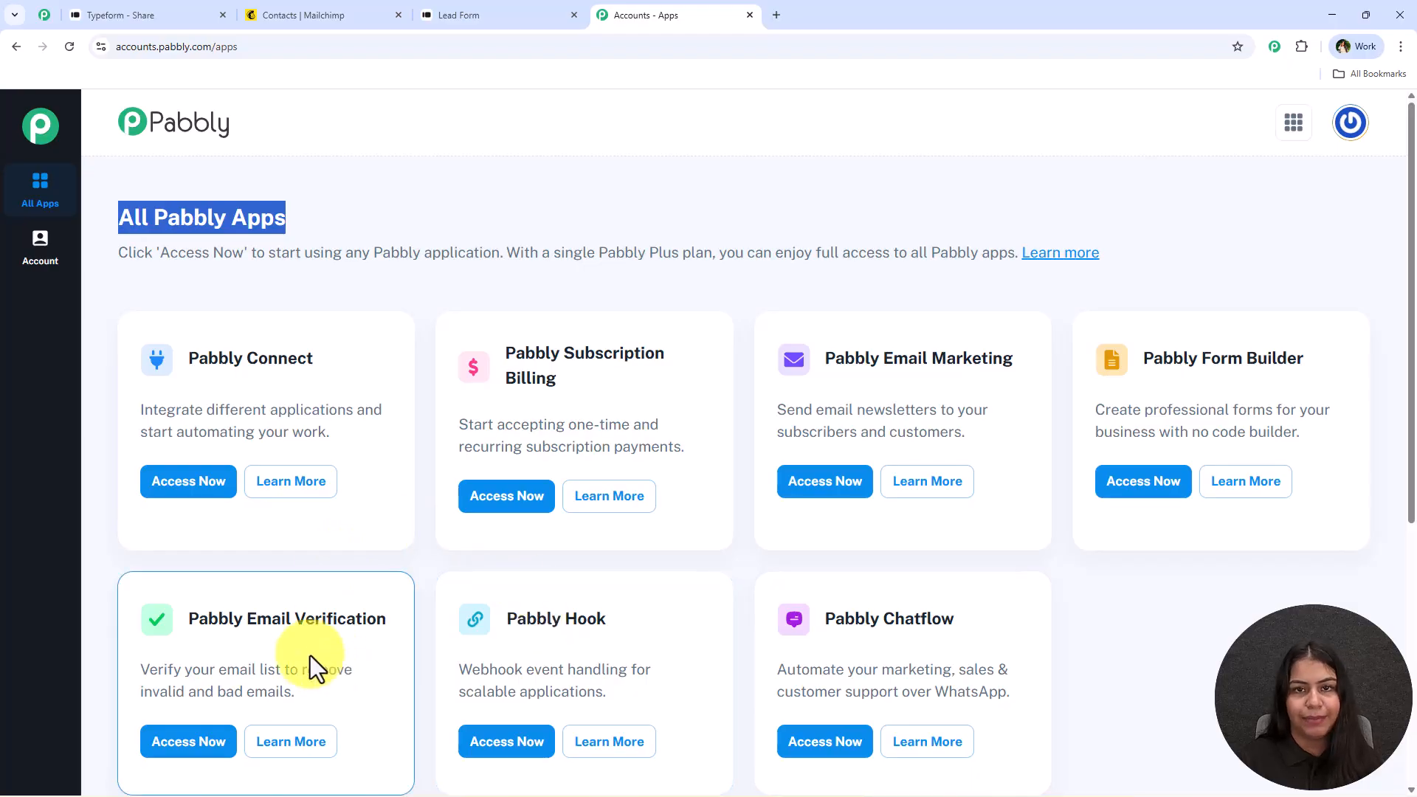
pyautogui.moveTo(189, 358); pyautogui.dragTo(320, 357)
pyautogui.moveTo(207, 415); pyautogui.dragTo(353, 421)
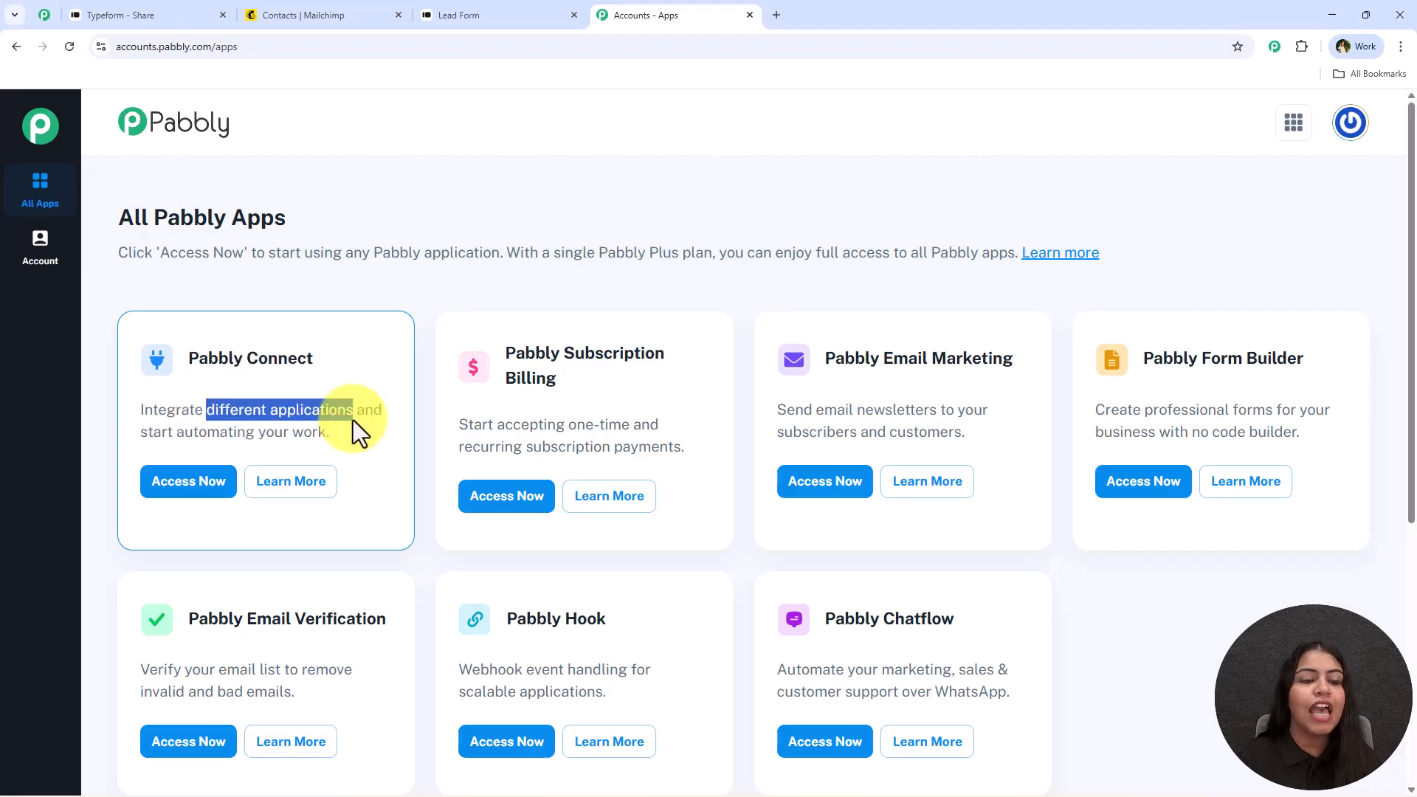
pyautogui.click(153, 493)
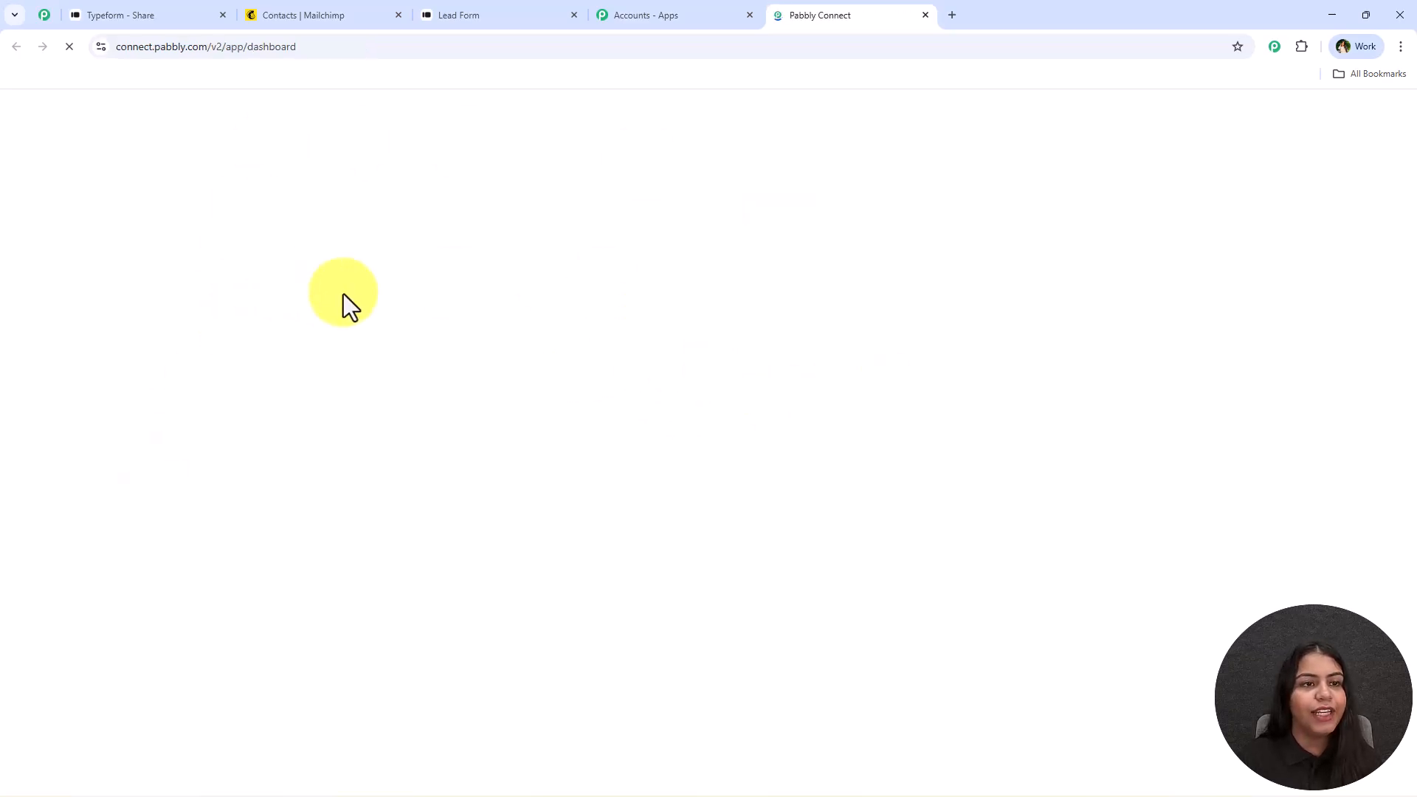
pyautogui.doubleClick(273, 47)
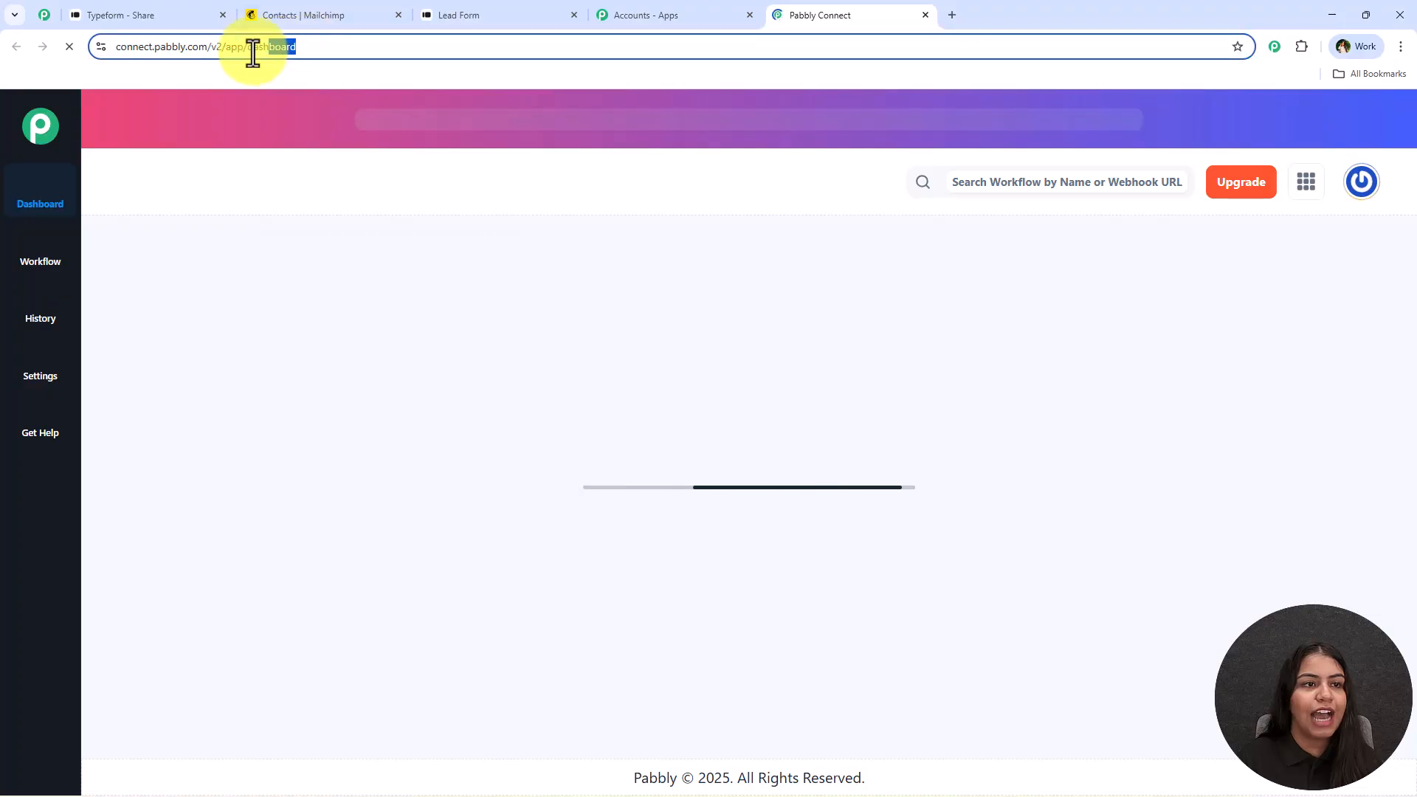
pyautogui.click(380, 284)
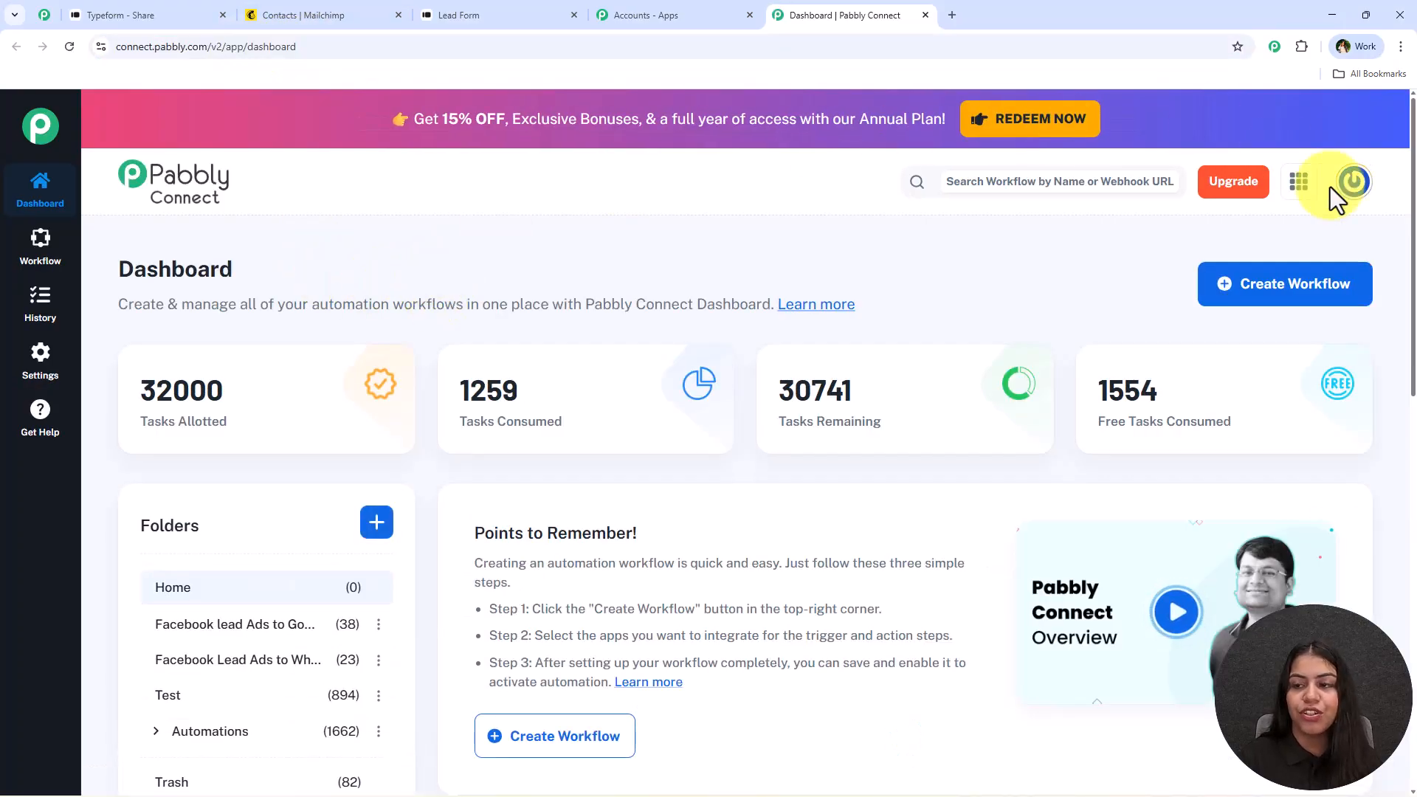
# Start creating a workflow from the dashboard using the New (Beta) workflow builder
pyautogui.click(1306, 302)
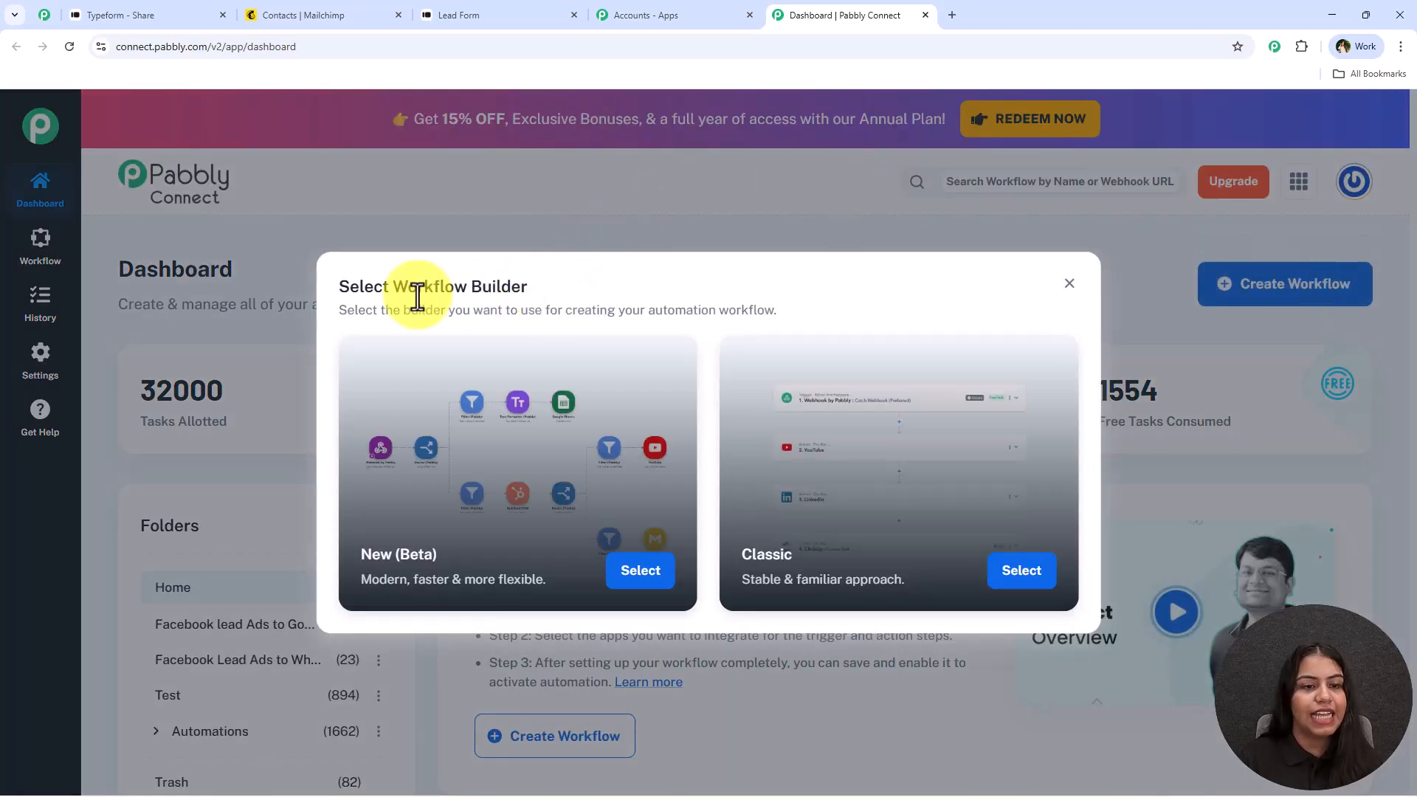
pyautogui.moveTo(391, 286); pyautogui.dragTo(640, 289)
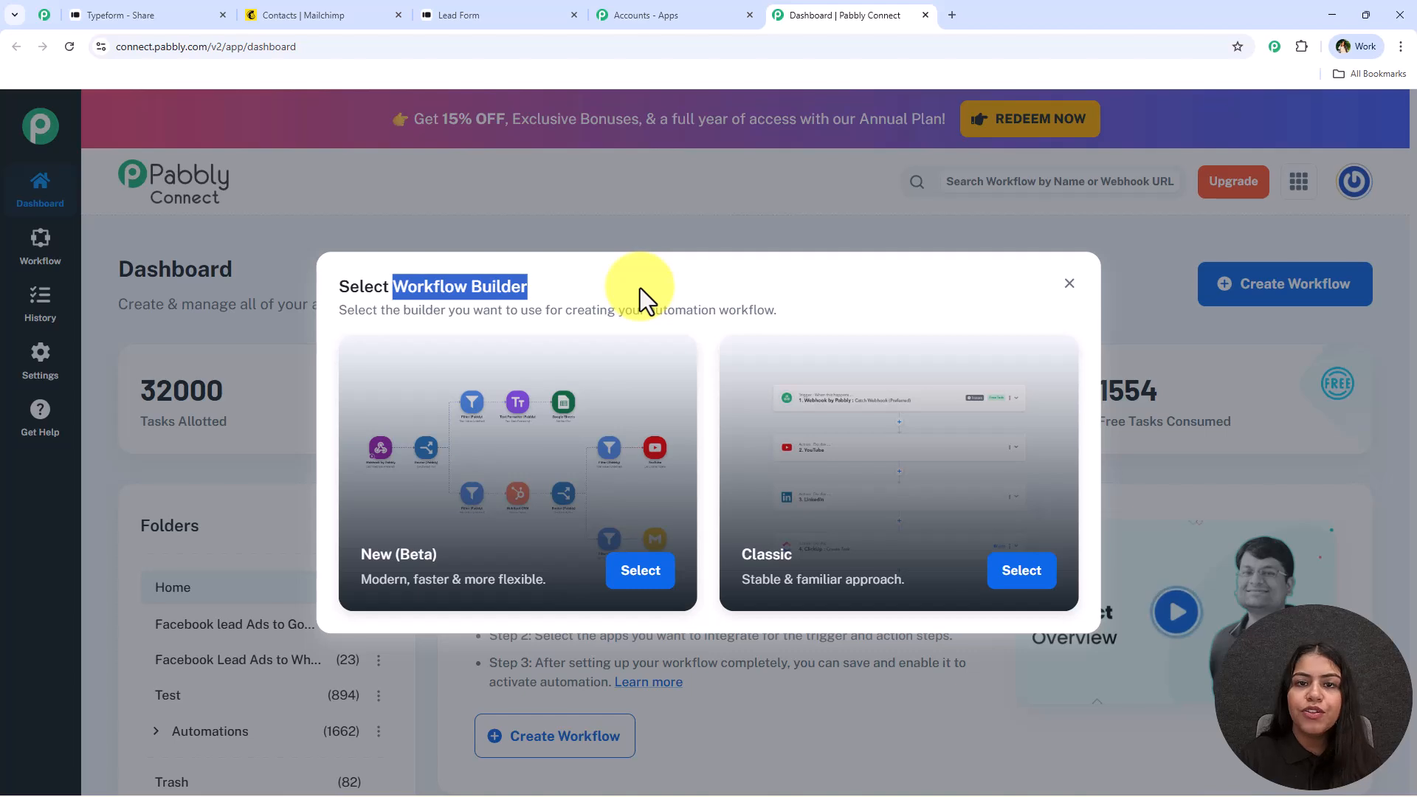
pyautogui.click(640, 288)
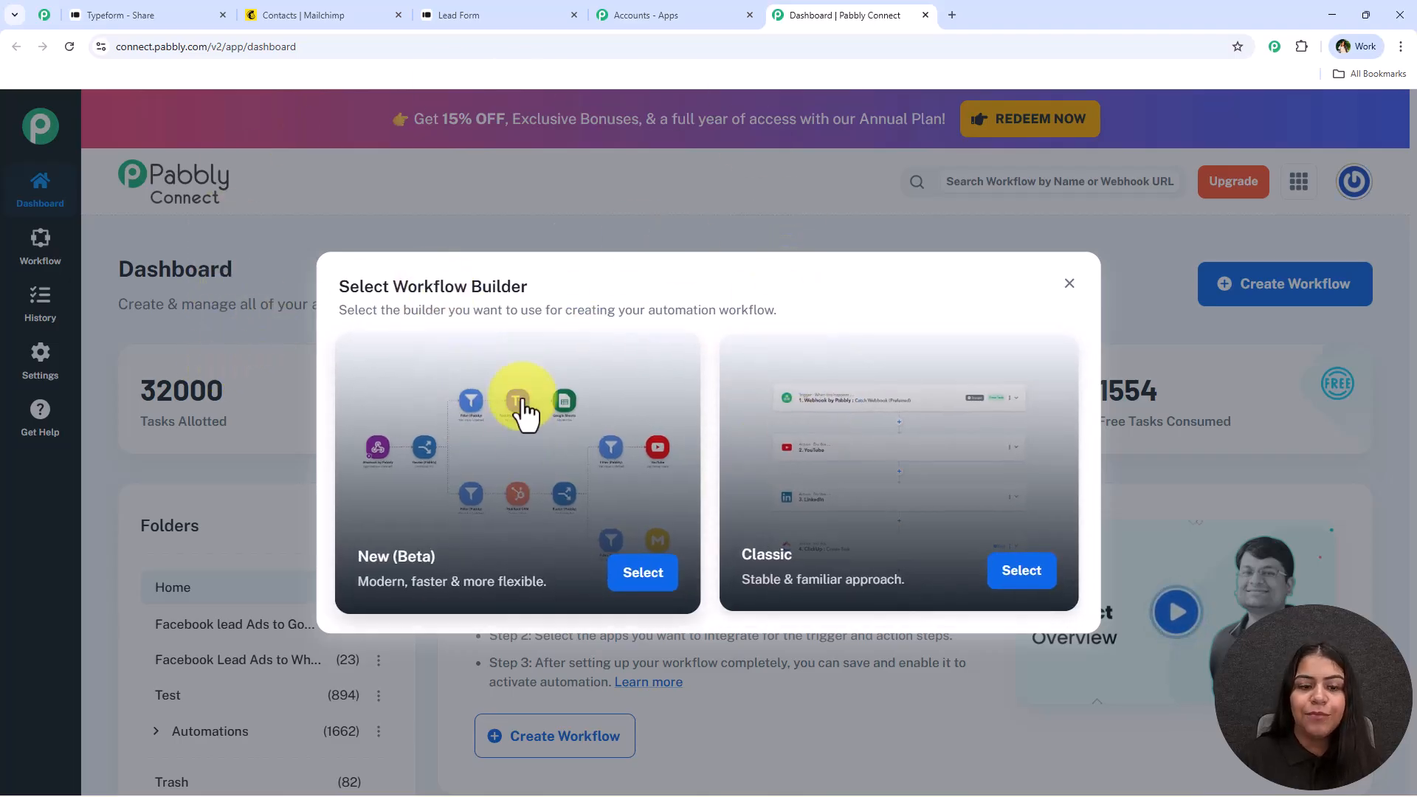
pyautogui.click(665, 585)
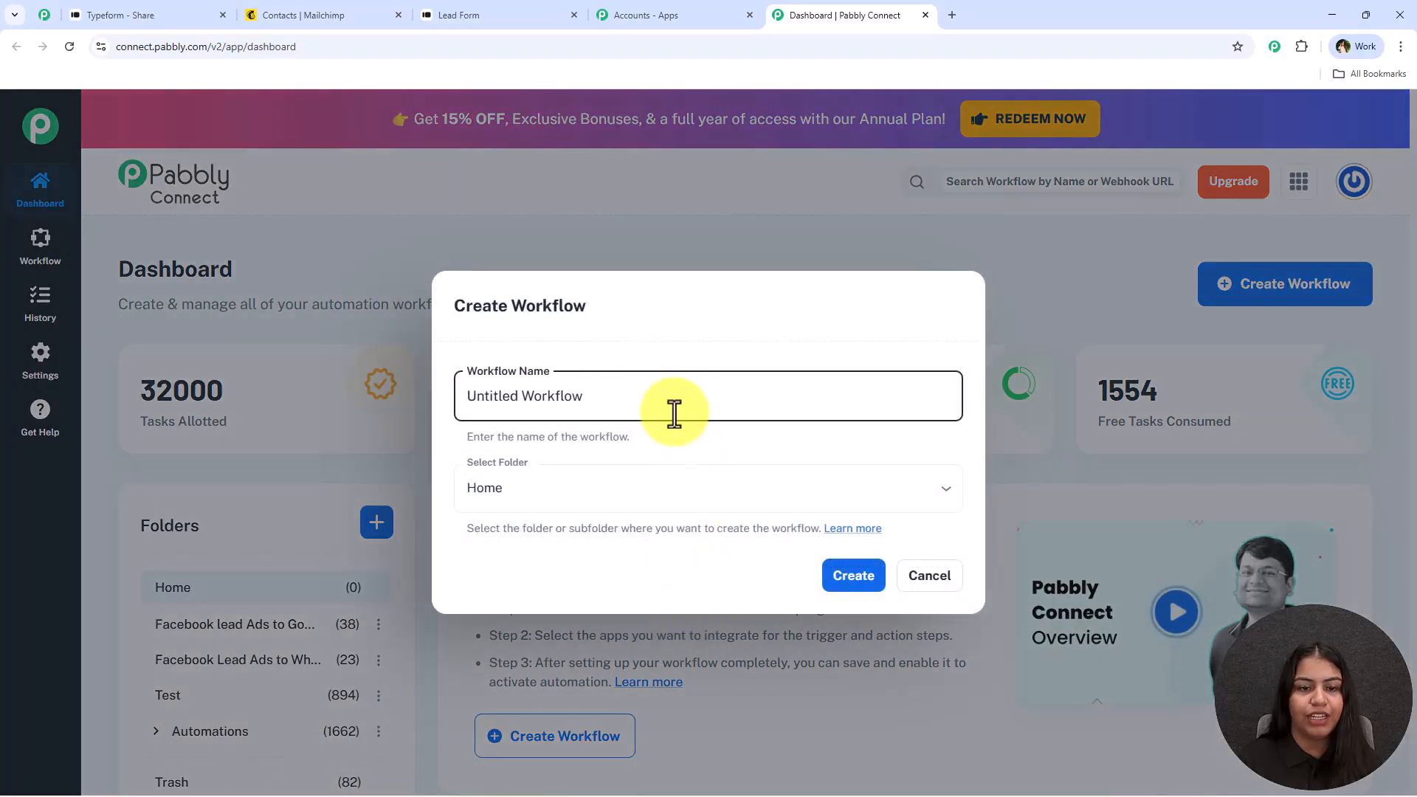
# Name the workflow "Add Typeform Leads to Mailchimp List for Automated Email Follow-Up"
pyautogui.moveTo(674, 402); pyautogui.dragTo(342, 391)
pyautogui.write('How to Add Typeform Leads to Mailchimp List for Automated Email Follow-Up')
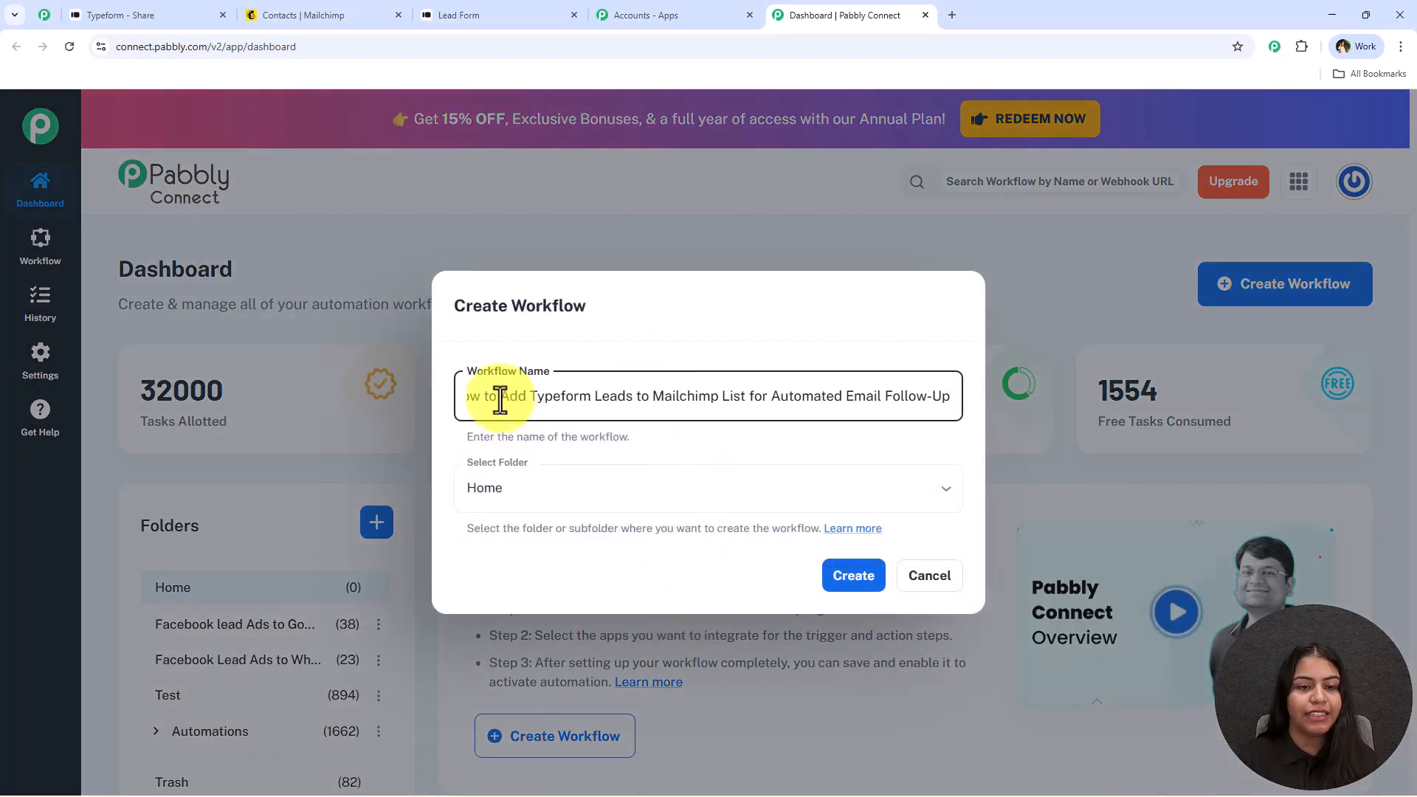
pyautogui.moveTo(496, 395); pyautogui.dragTo(430, 396)
pyautogui.press('BackSpace')
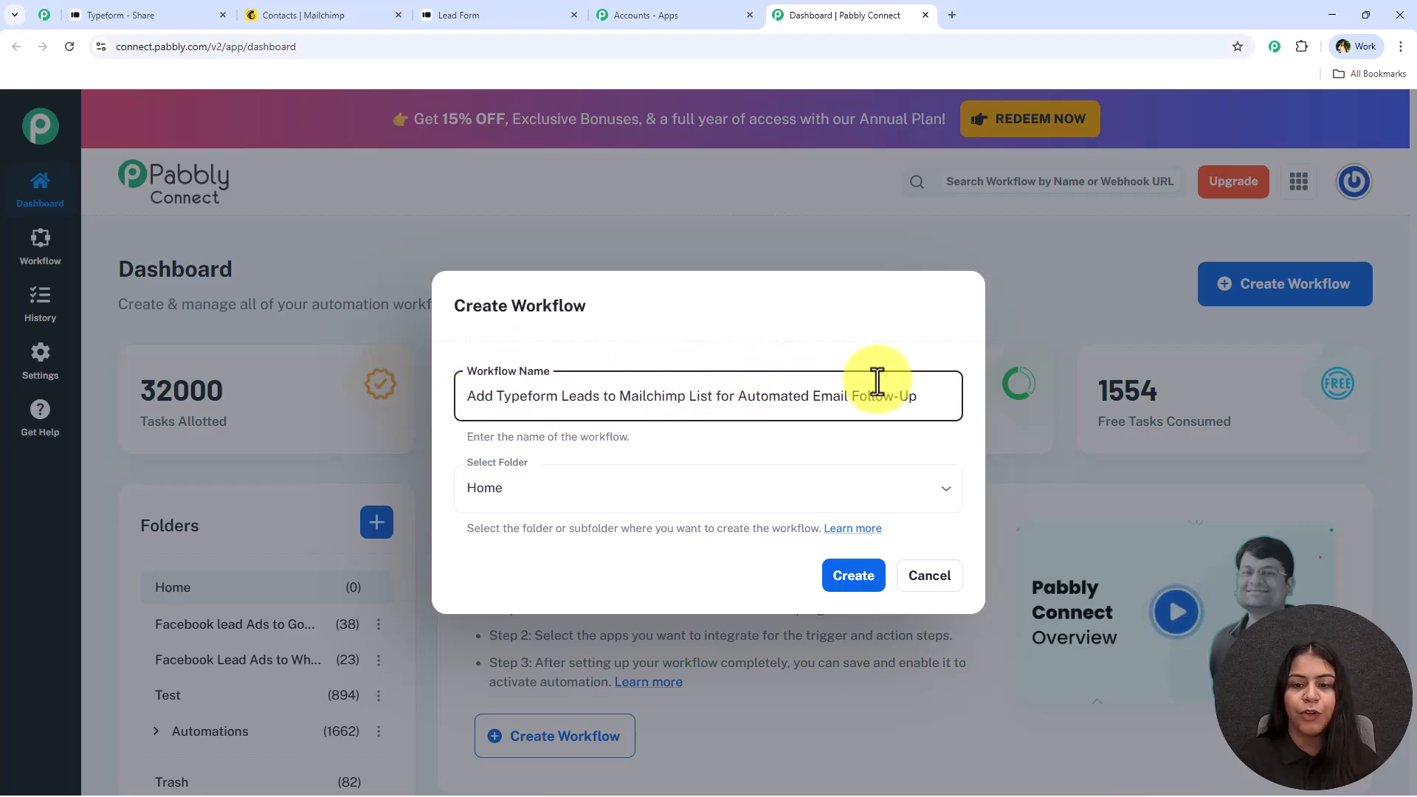
# Choose the Automations folder for the workflow and create it
pyautogui.click(586, 488)
pyautogui.click(546, 347)
pyautogui.click(537, 559)
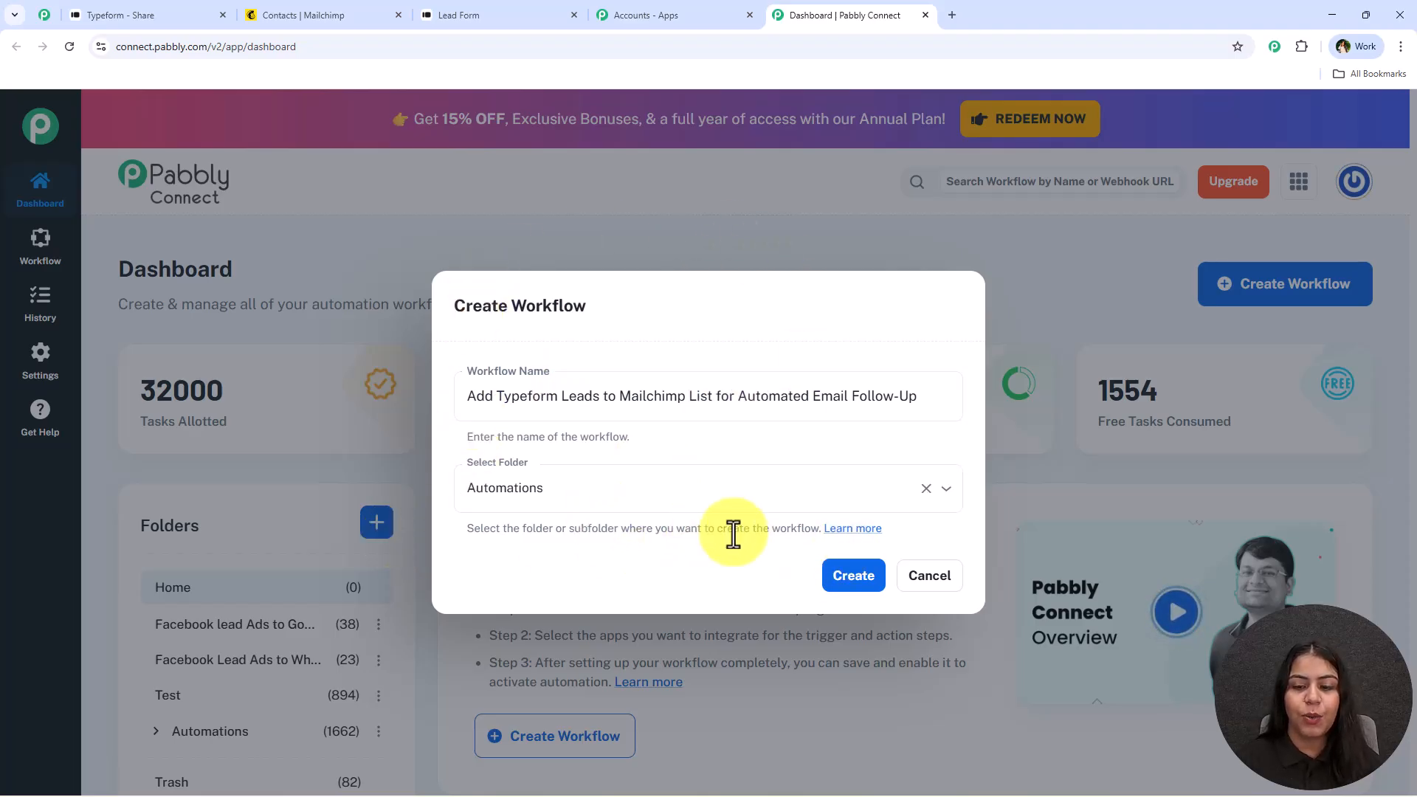
pyautogui.click(842, 581)
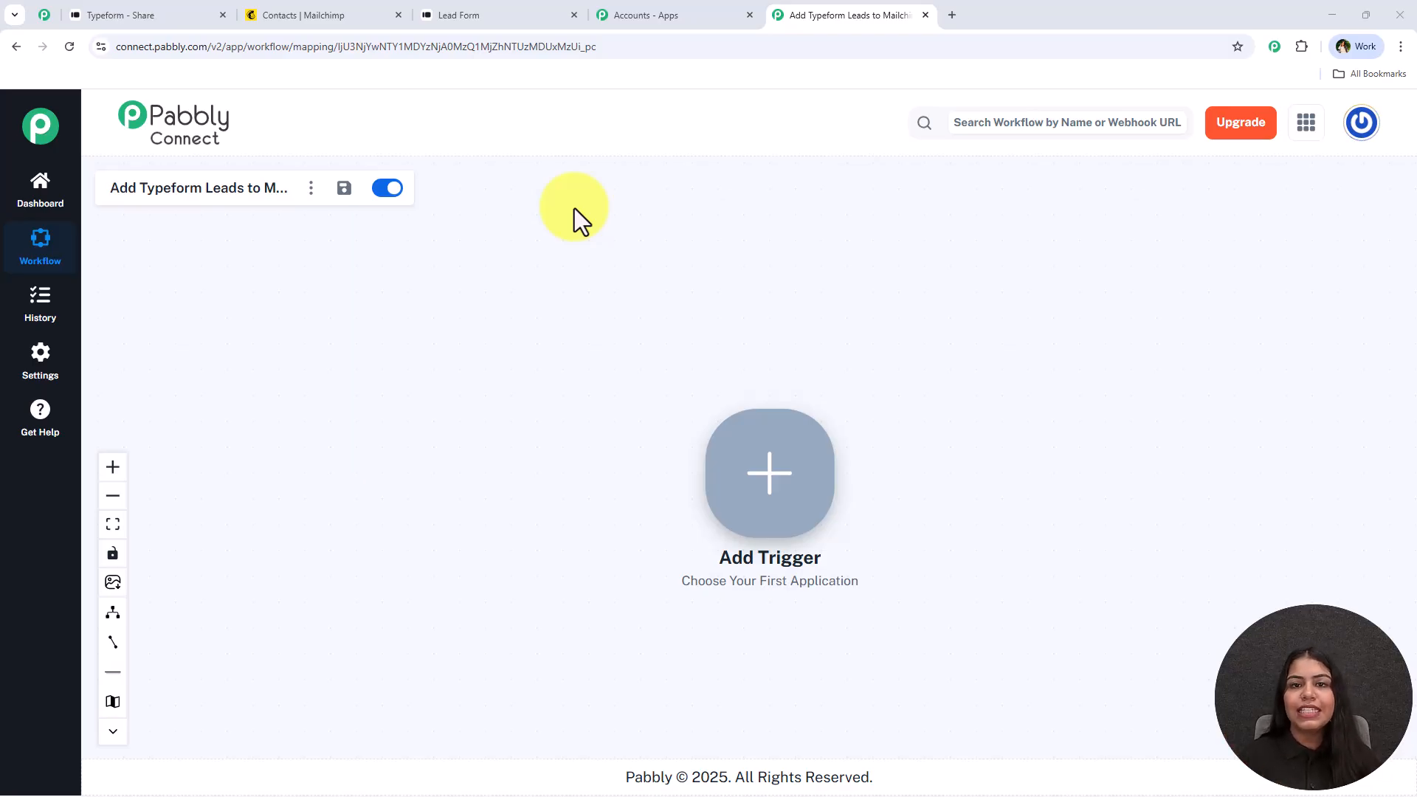
# Add Typeform as the workflow's trigger app with New Entry as the trigger event
pyautogui.scroll(3, 687, 362)
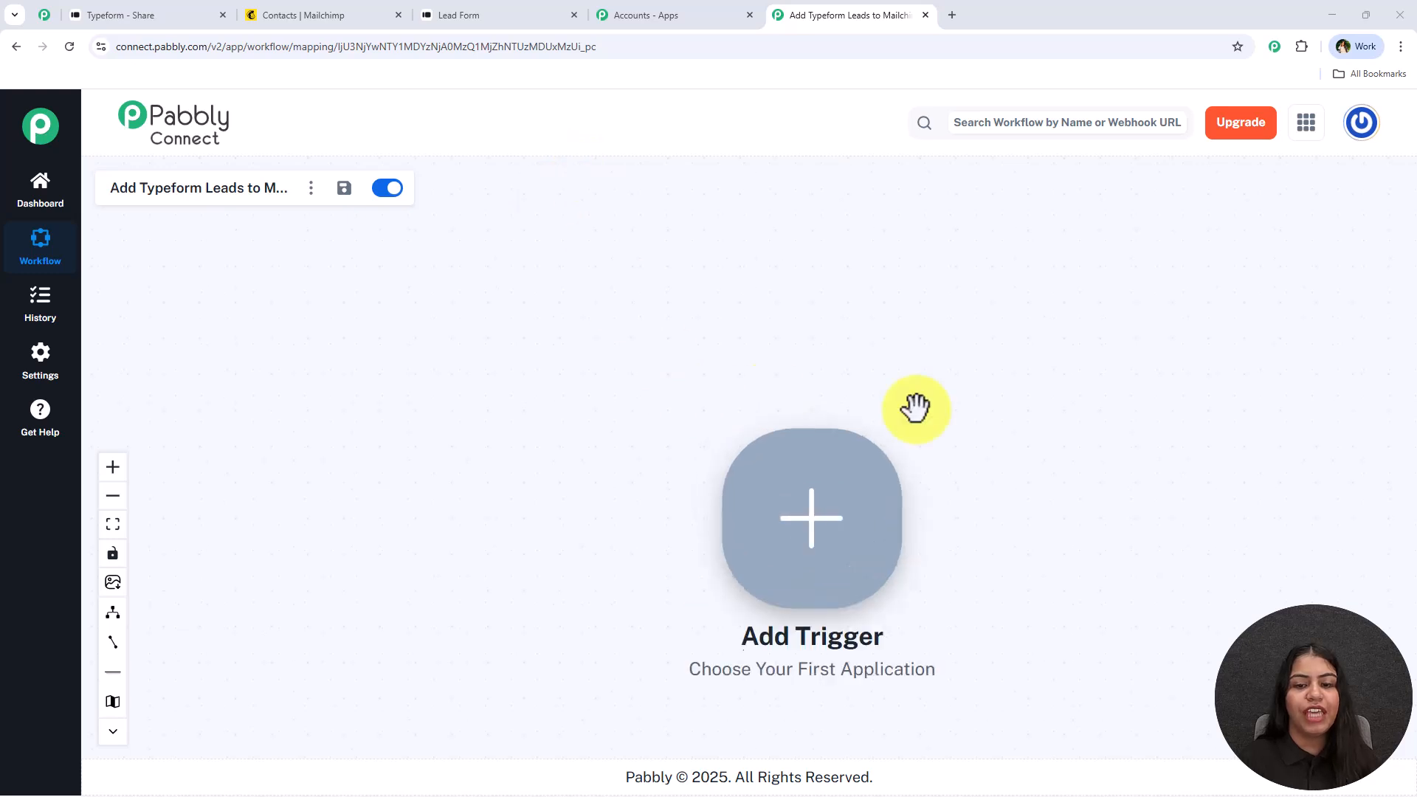
pyautogui.moveTo(1184, 446); pyautogui.dragTo(675, 343)
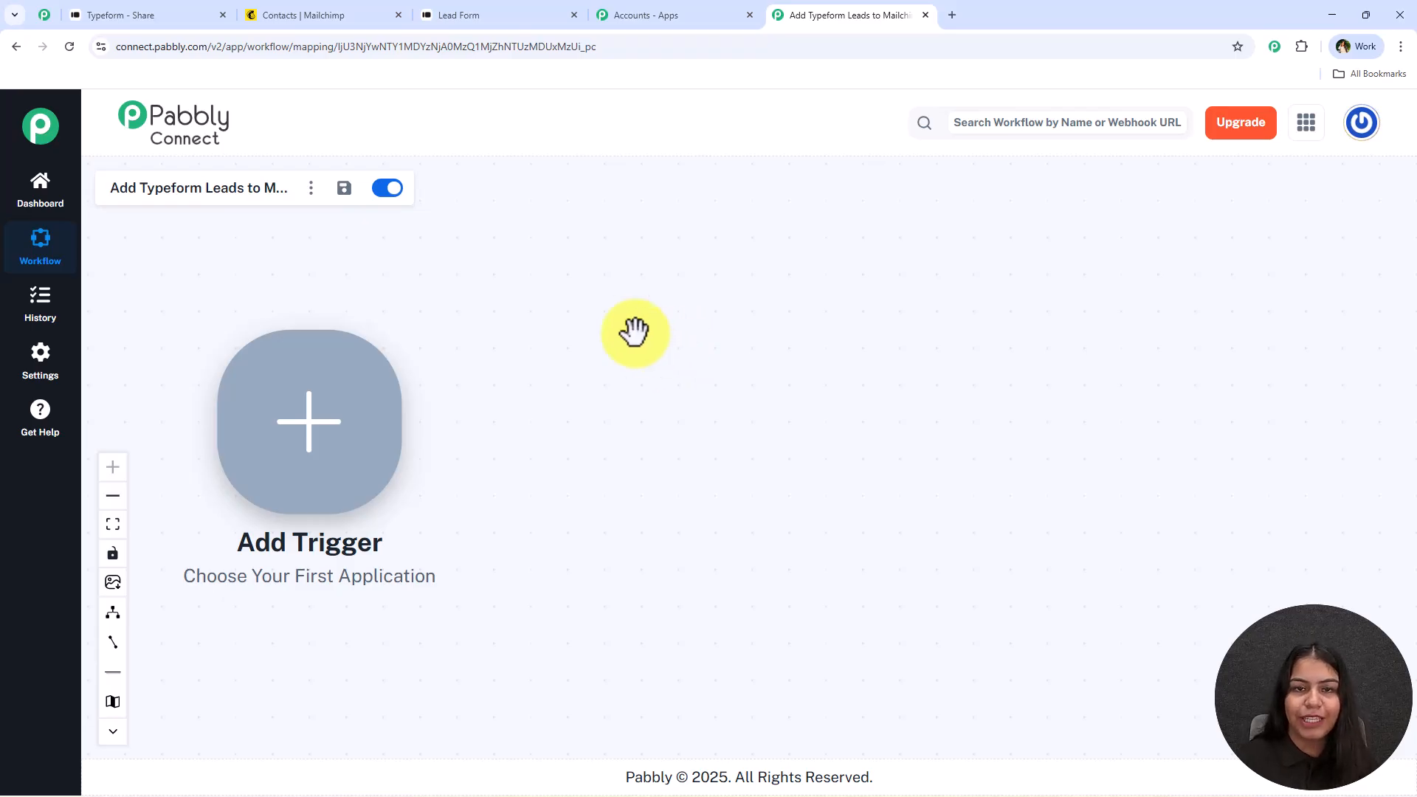
pyautogui.click(318, 430)
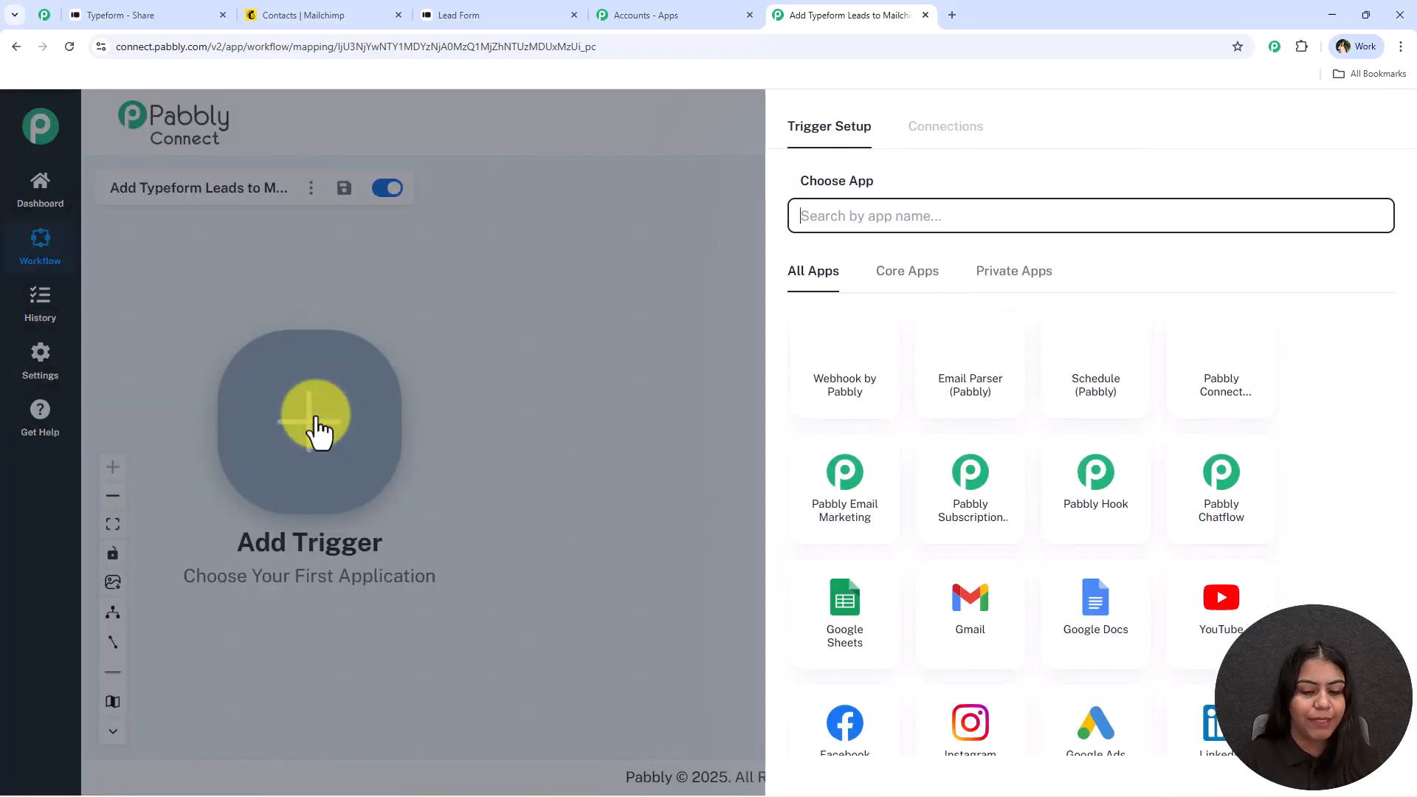
pyautogui.write('Typeform')
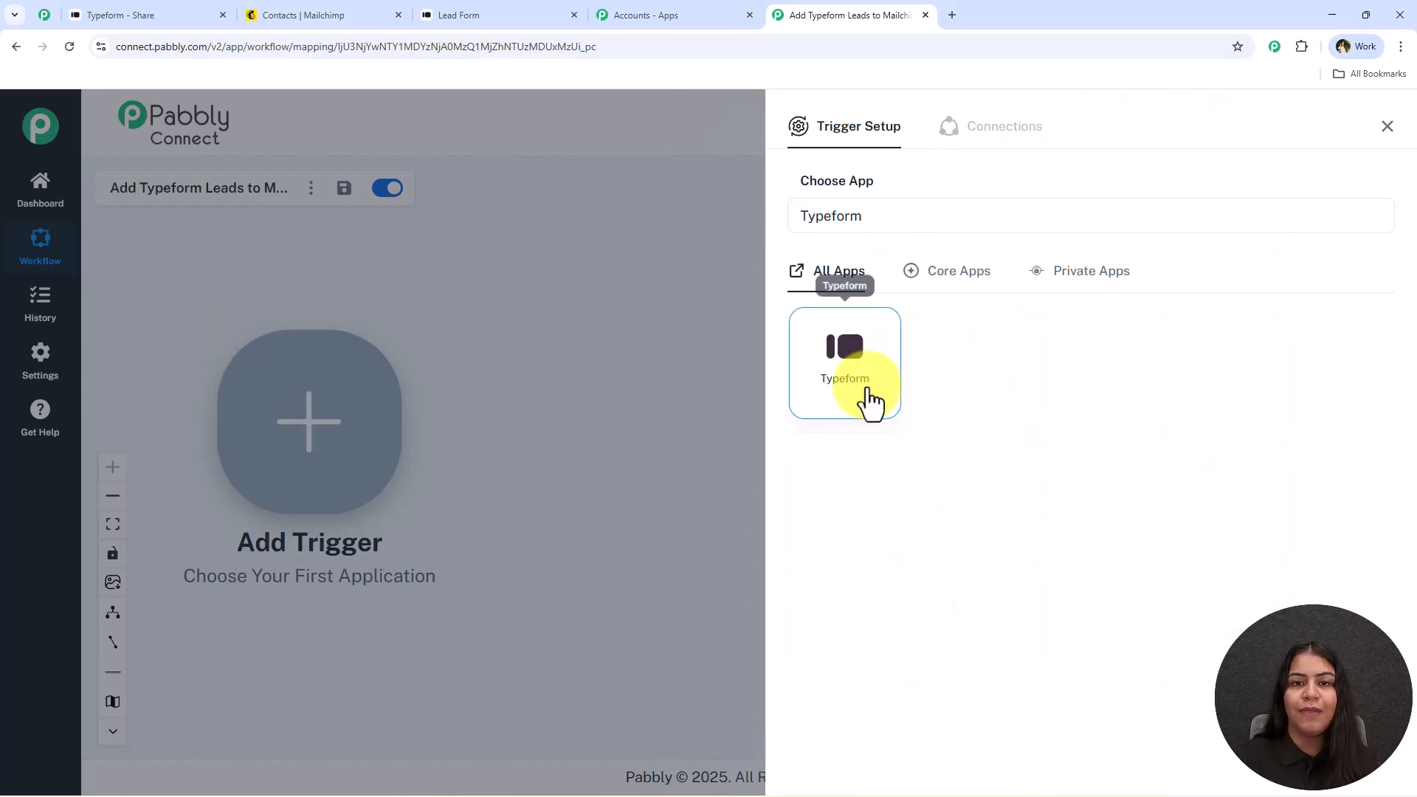
pyautogui.click(870, 400)
pyautogui.click(873, 290)
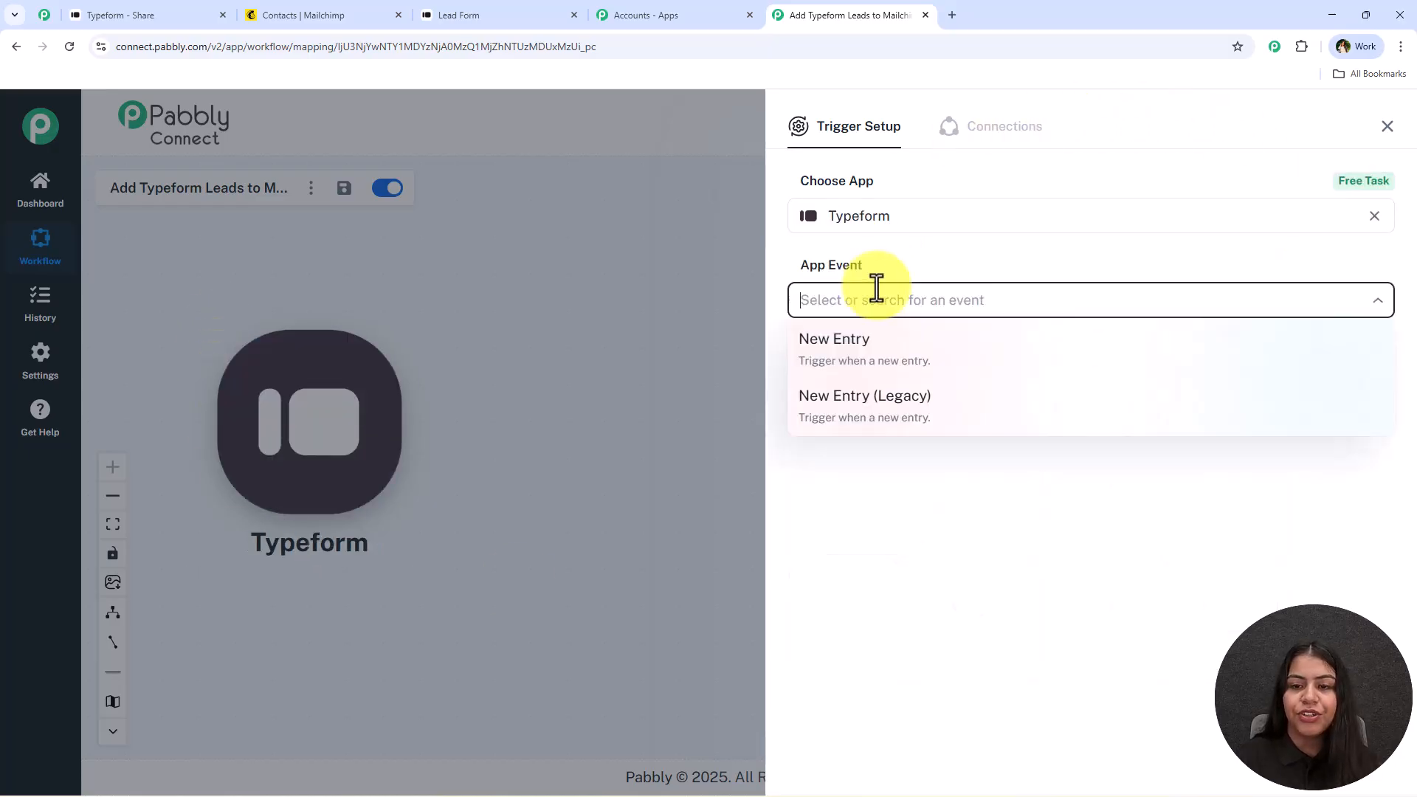
pyautogui.click(1218, 362)
# Start connecting the trigger to Typeform through a new connection and bring up the account authorization request
pyautogui.click(845, 357)
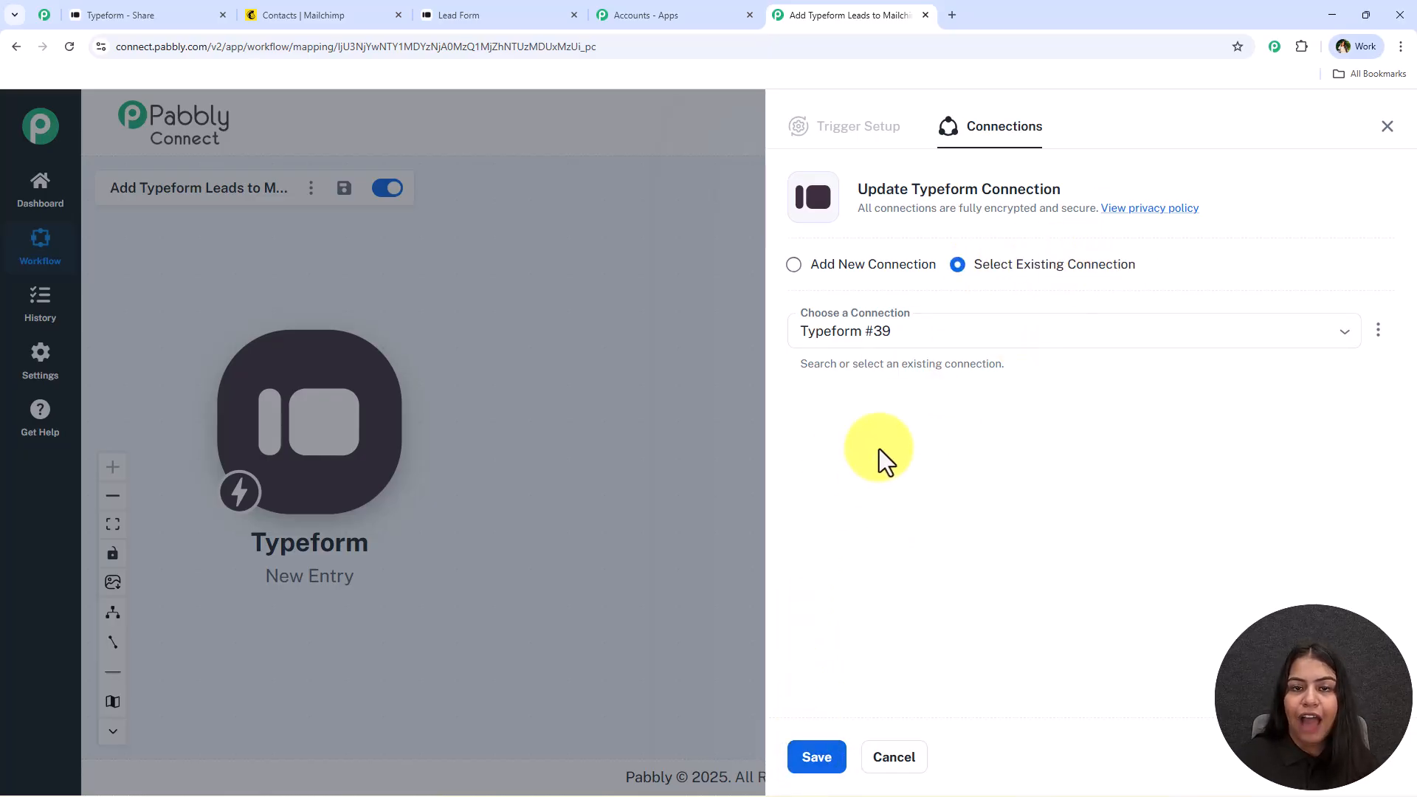
pyautogui.click(856, 264)
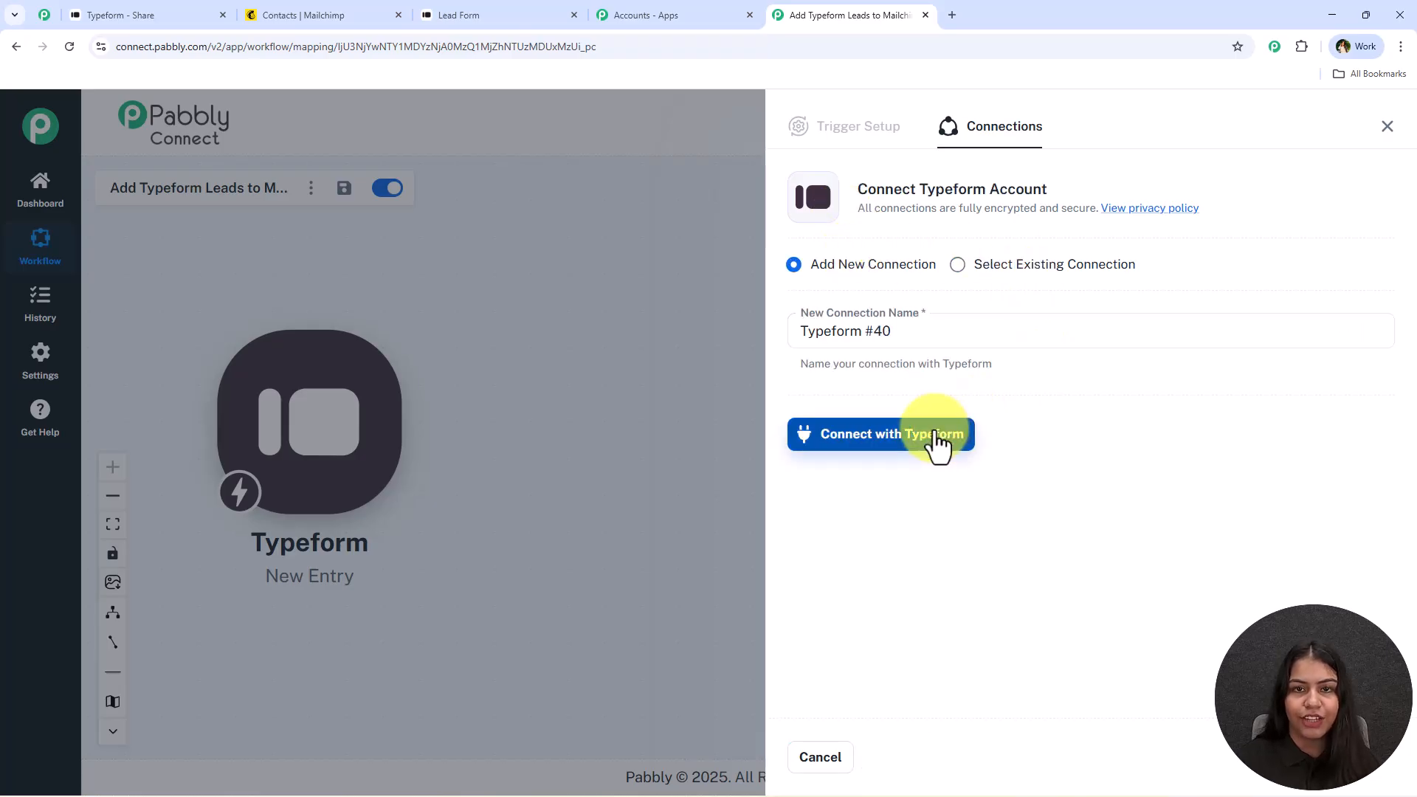
pyautogui.click(938, 443)
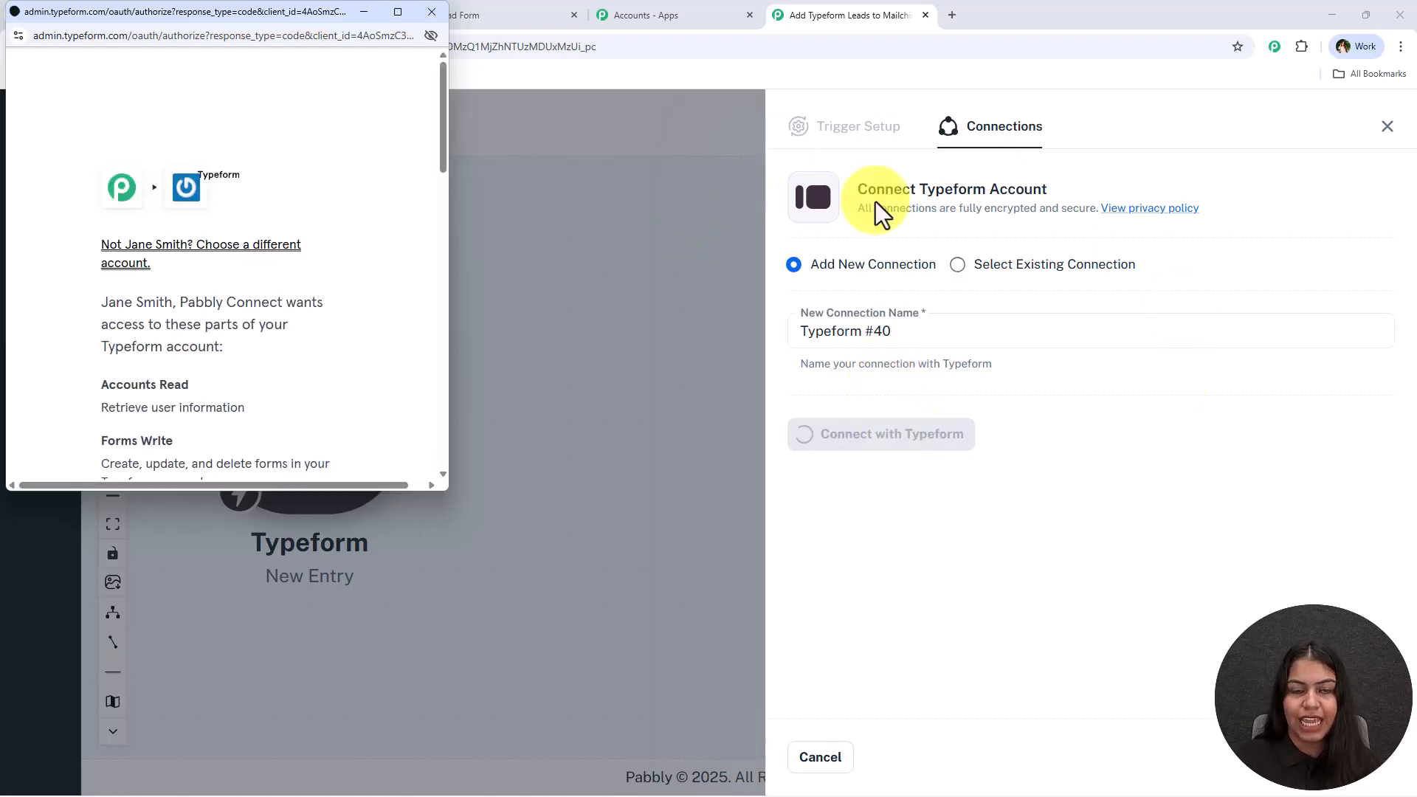
# Review the Typeform account permissions that Pabbly Connect requests in the authorization window
pyautogui.scroll(-10, 228, 290)
pyautogui.scroll(-5, 228, 300)
pyautogui.scroll(15, 253, 339)
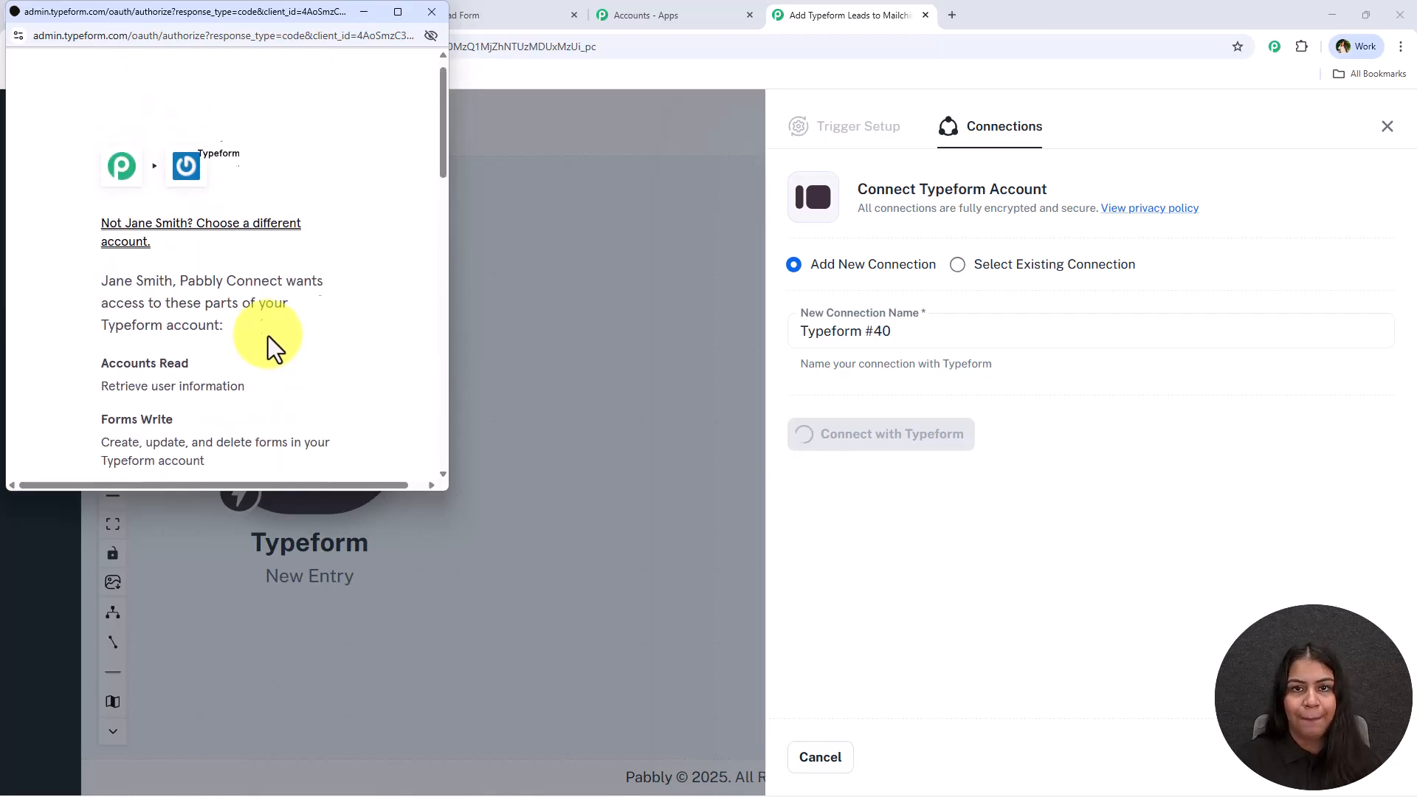
pyautogui.scroll(1, 270, 343)
pyautogui.moveTo(303, 22); pyautogui.dragTo(324, 125)
pyautogui.click(396, 282)
pyautogui.moveTo(421, 121); pyautogui.dragTo(382, 44)
pyautogui.moveTo(167, 278); pyautogui.dragTo(401, 358)
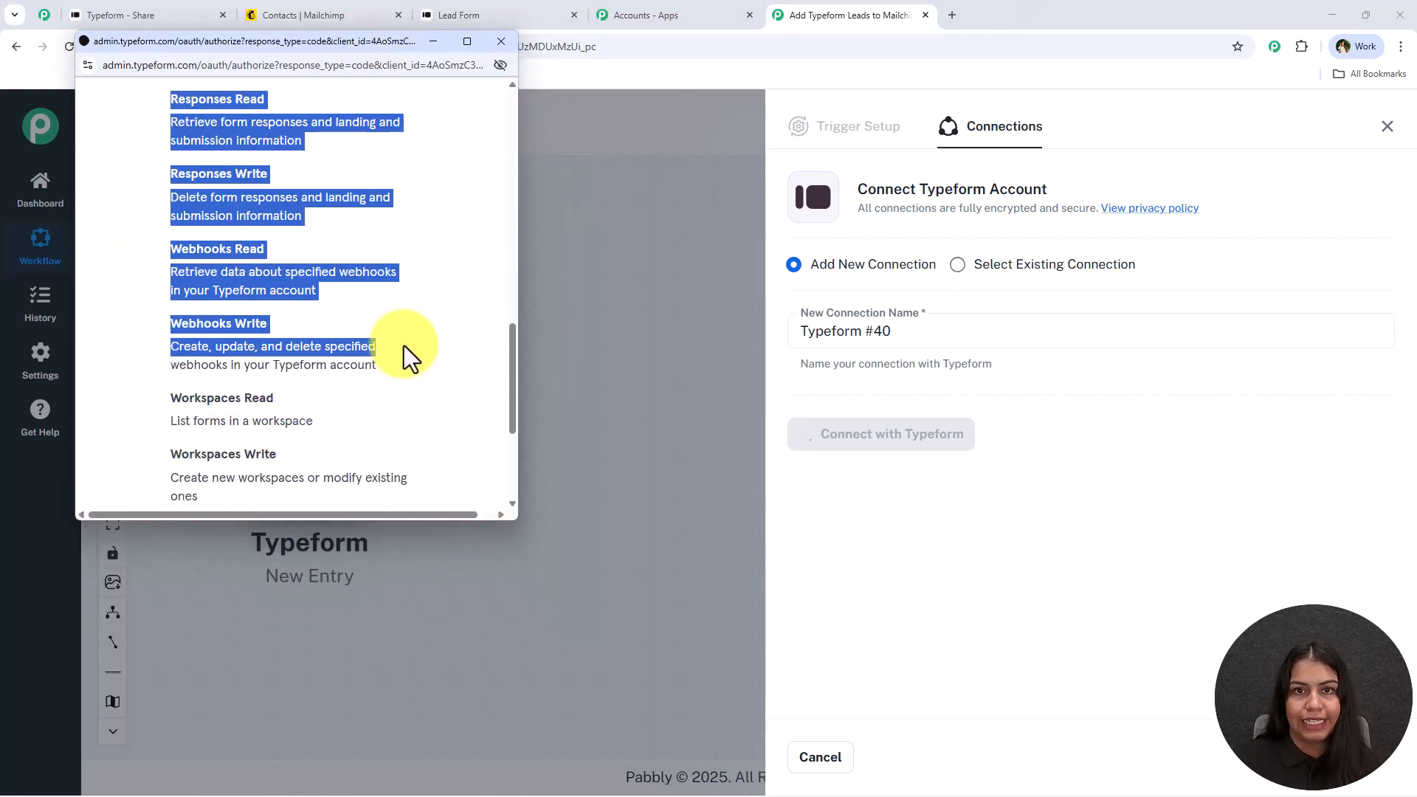
pyautogui.click(410, 354)
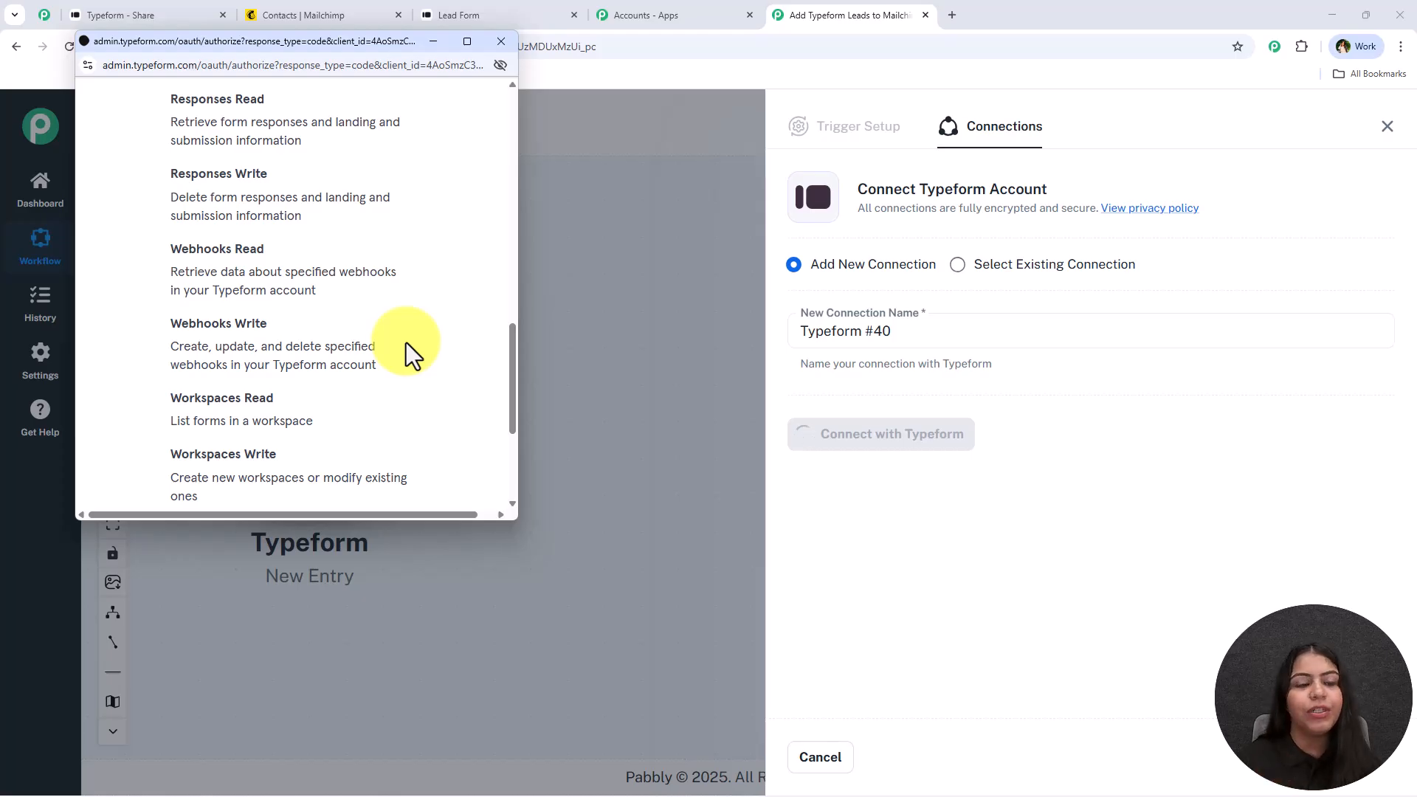
pyautogui.scroll(1, 369, 324)
pyautogui.scroll(-5, 332, 347)
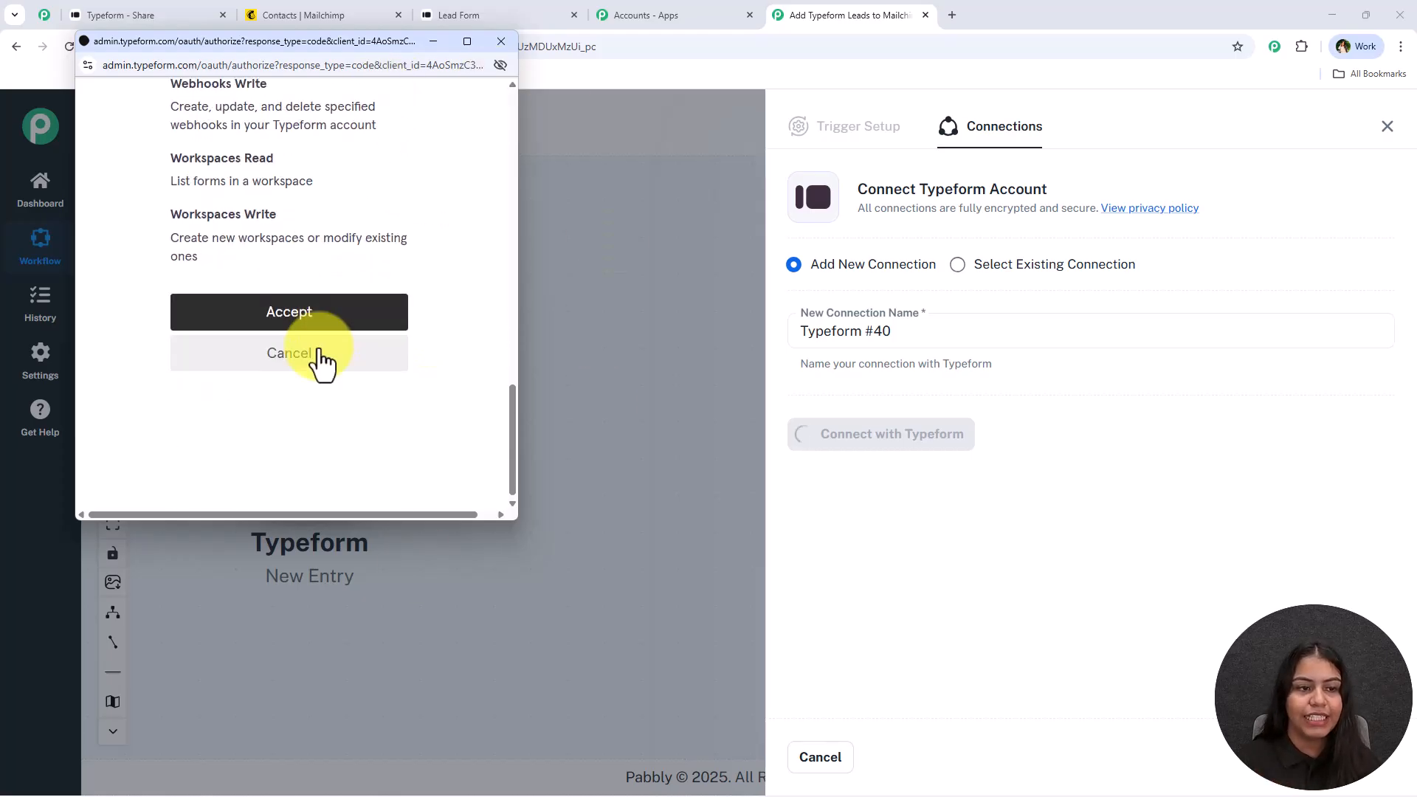
pyautogui.scroll(10, 269, 403)
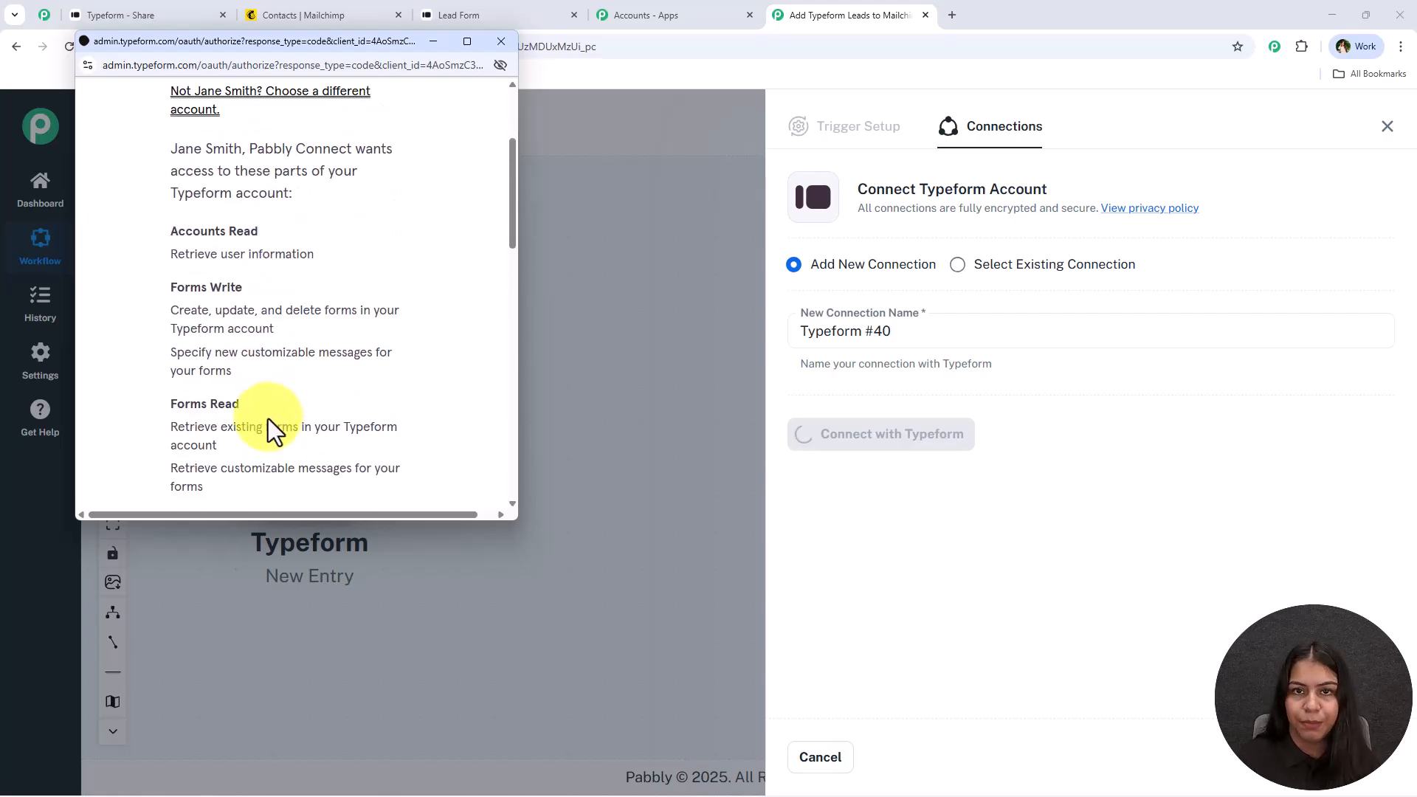
pyautogui.scroll(-3, 304, 405)
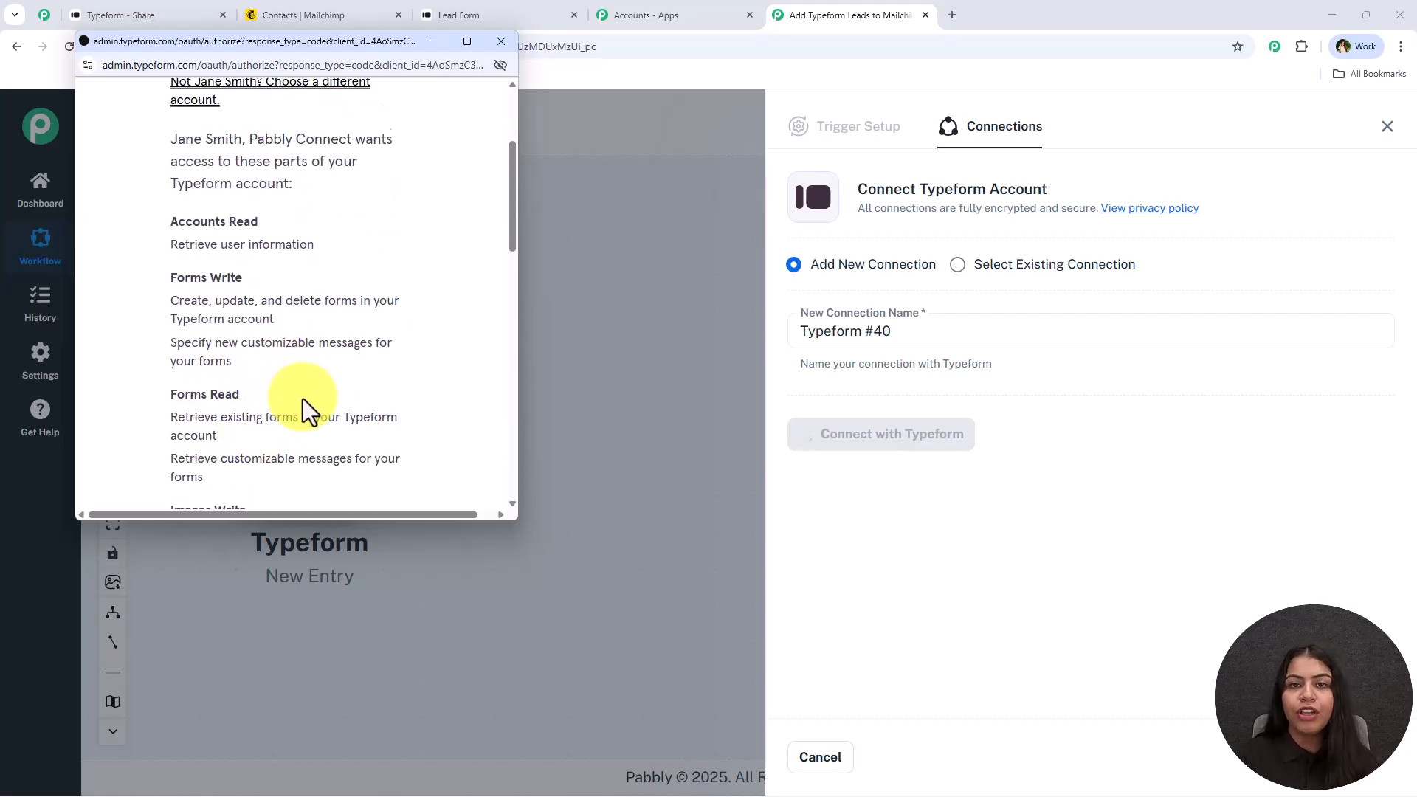
pyautogui.scroll(-7, 315, 413)
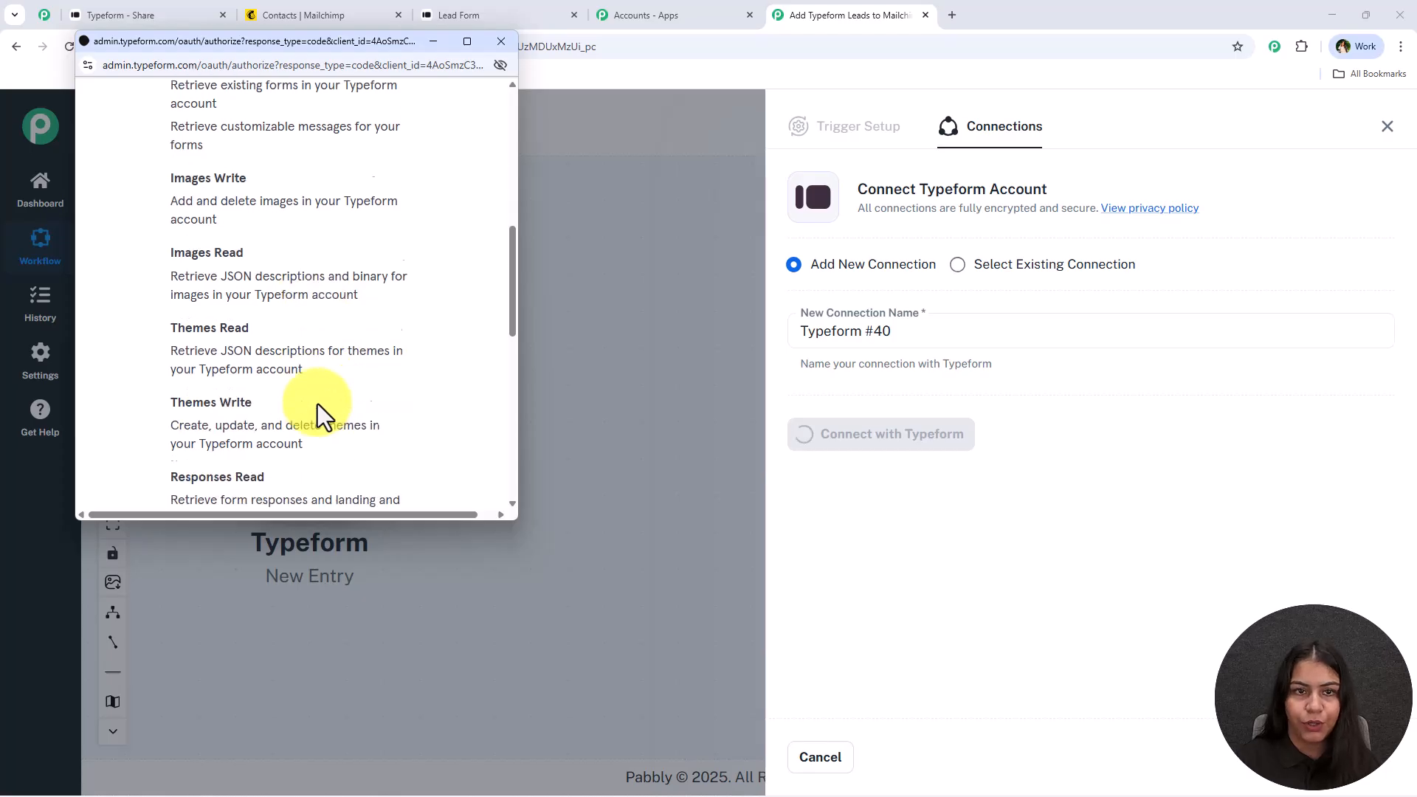
pyautogui.scroll(-1, 158, 158)
pyautogui.moveTo(158, 158); pyautogui.dragTo(411, 355)
pyautogui.click(502, 328)
# Accept the requested permissions to authorize Pabbly Connect's access to the Typeform account
pyautogui.scroll(-2, 338, 449)
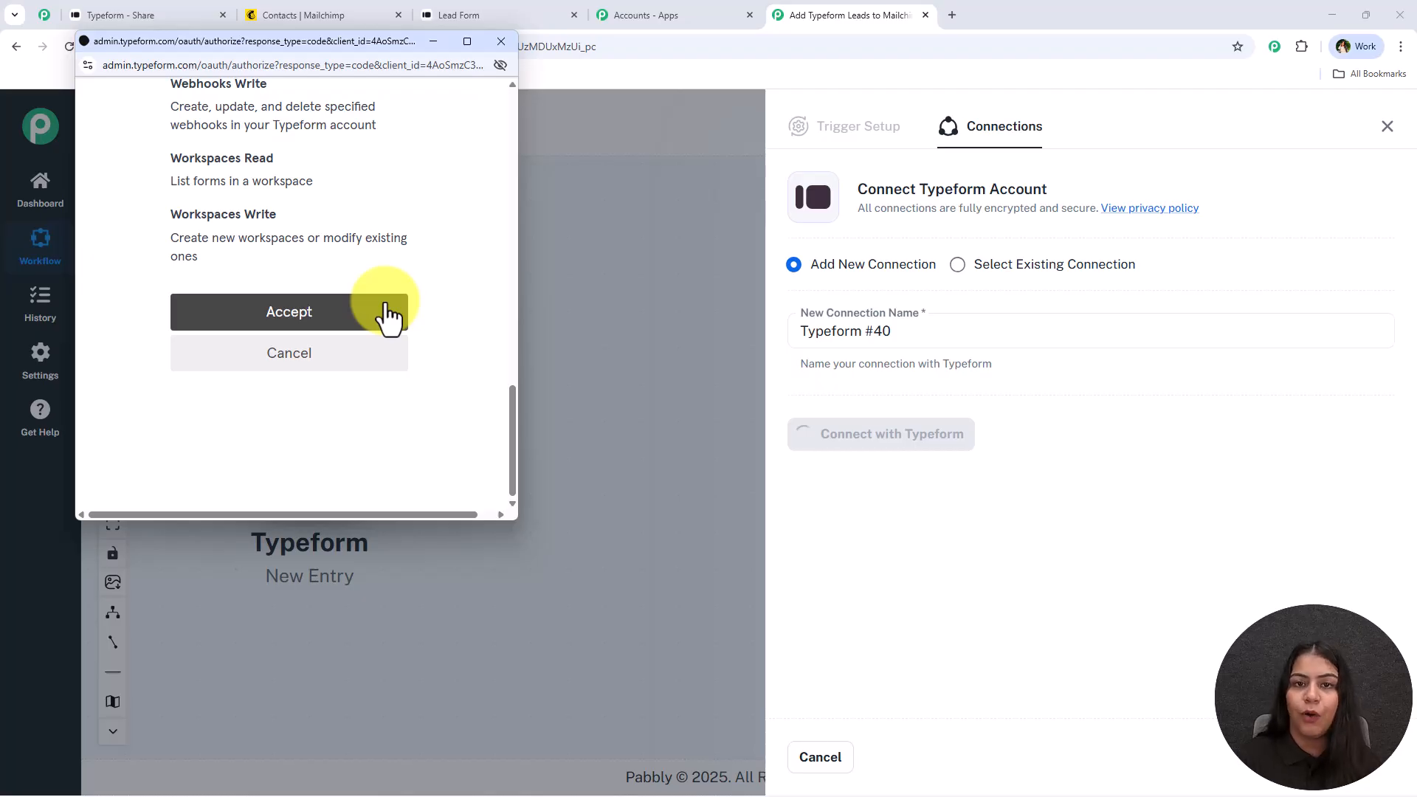
pyautogui.click(387, 313)
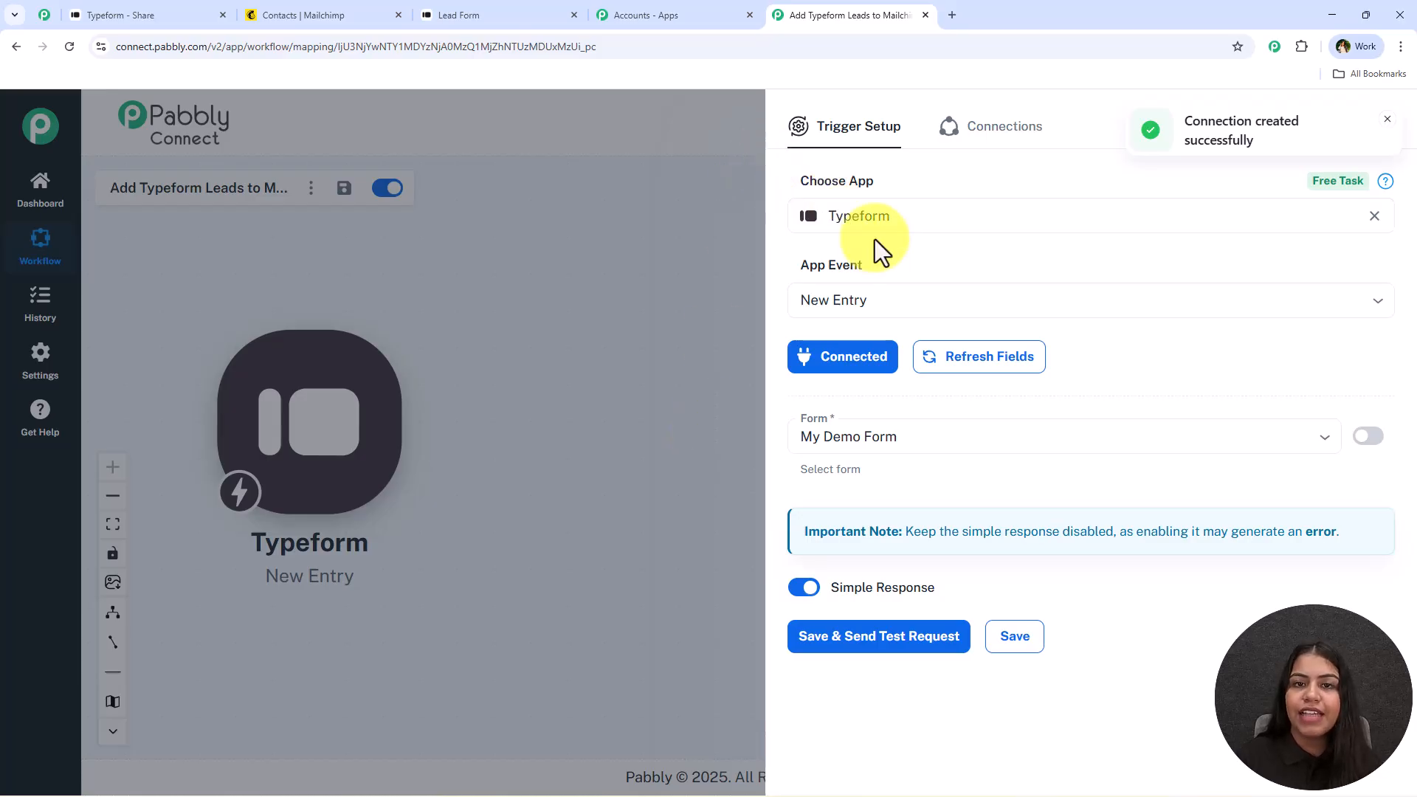
# Check the form's name in Typeform and choose Lead Form as the trigger's form in the Pabbly Connect workflow
pyautogui.click(1100, 435)
pyautogui.click(143, 14)
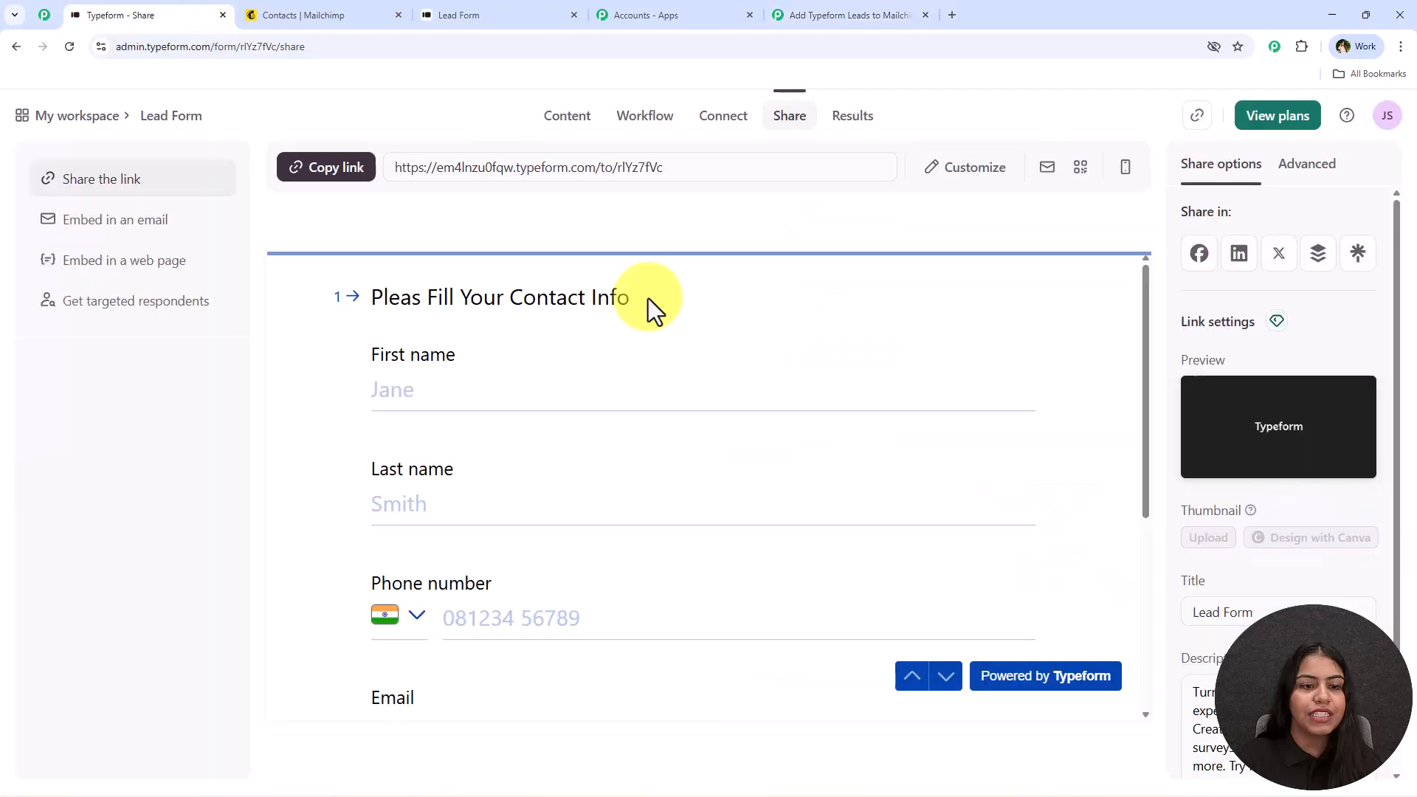
pyautogui.click(891, 16)
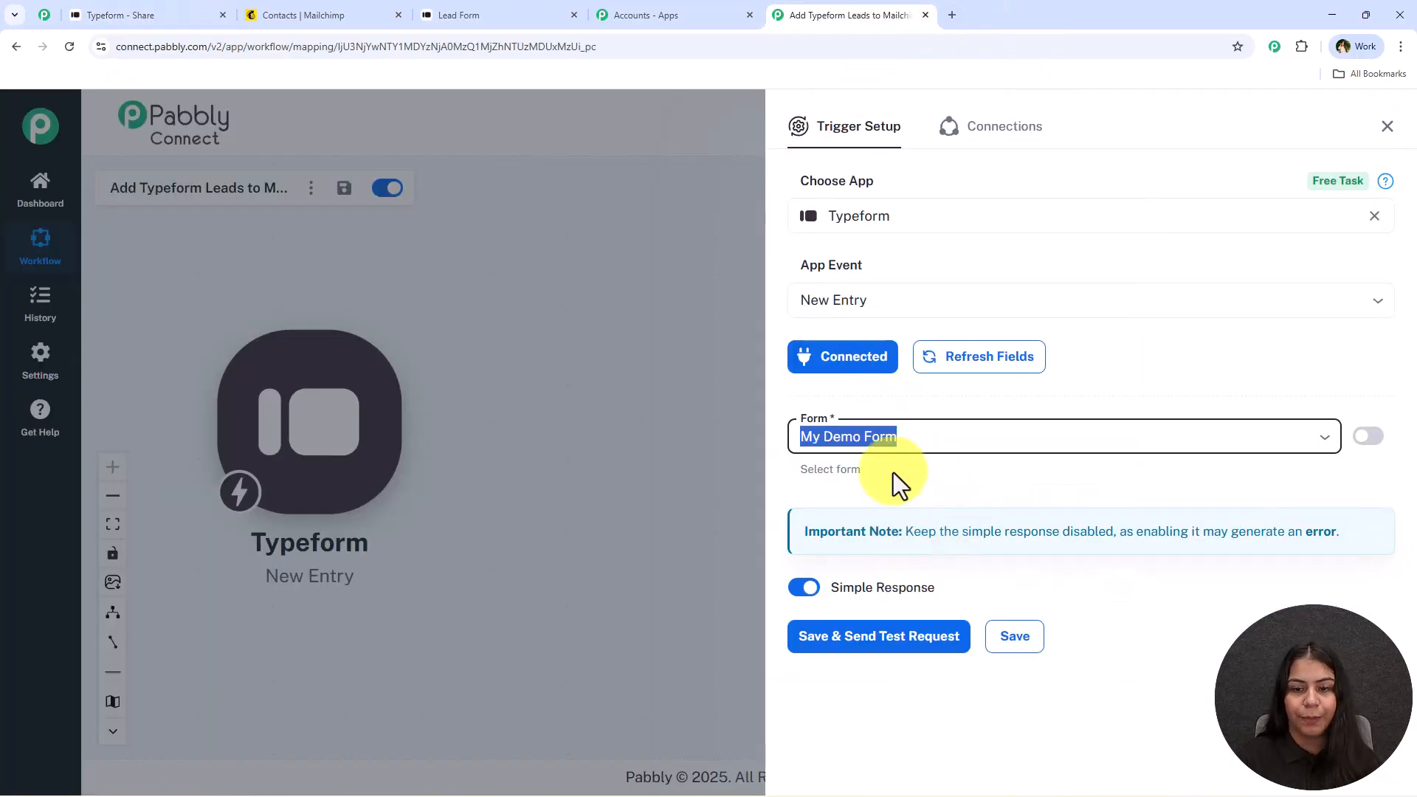
pyautogui.click(909, 435)
pyautogui.click(881, 616)
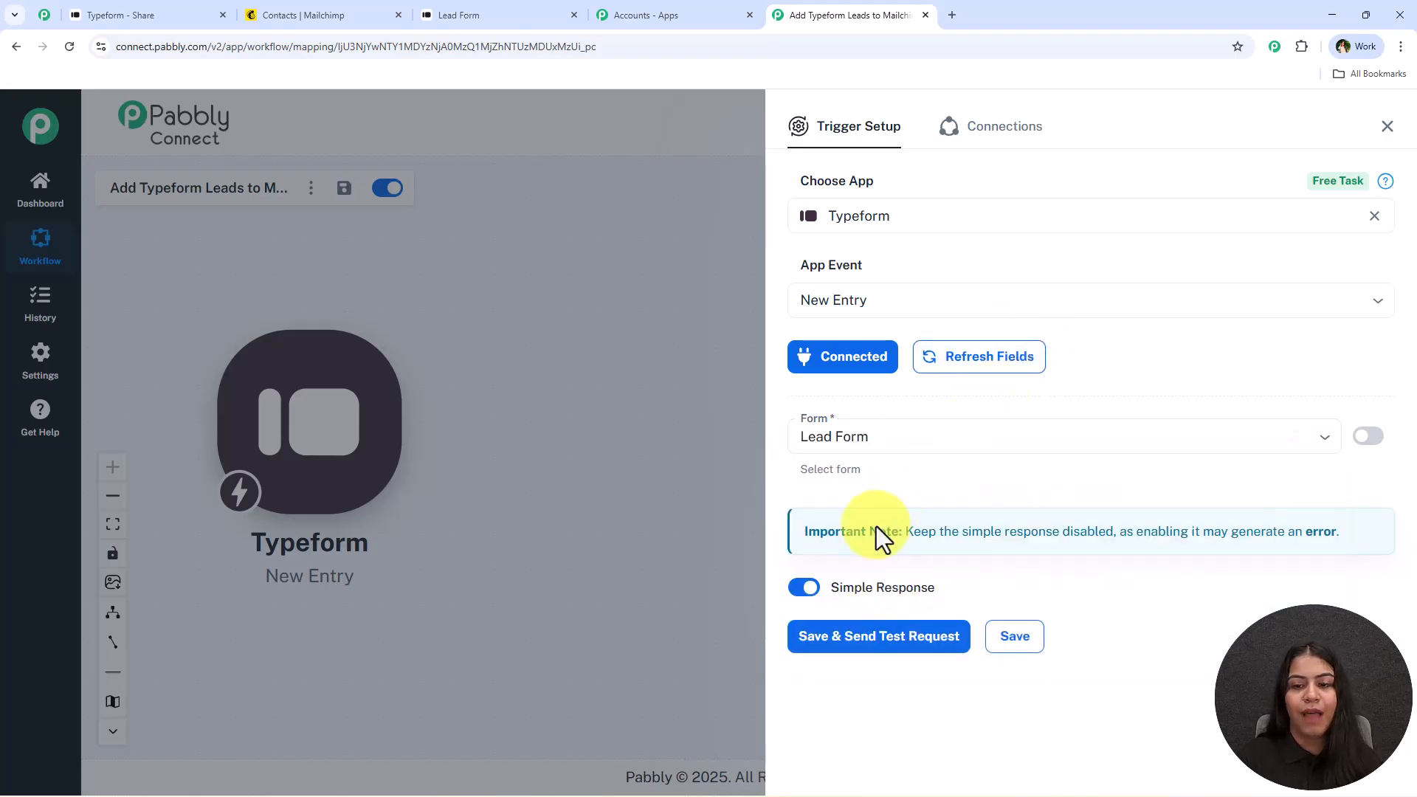
# Save the trigger and send a test request, and disable Simple Response as the important note advises
pyautogui.click(865, 639)
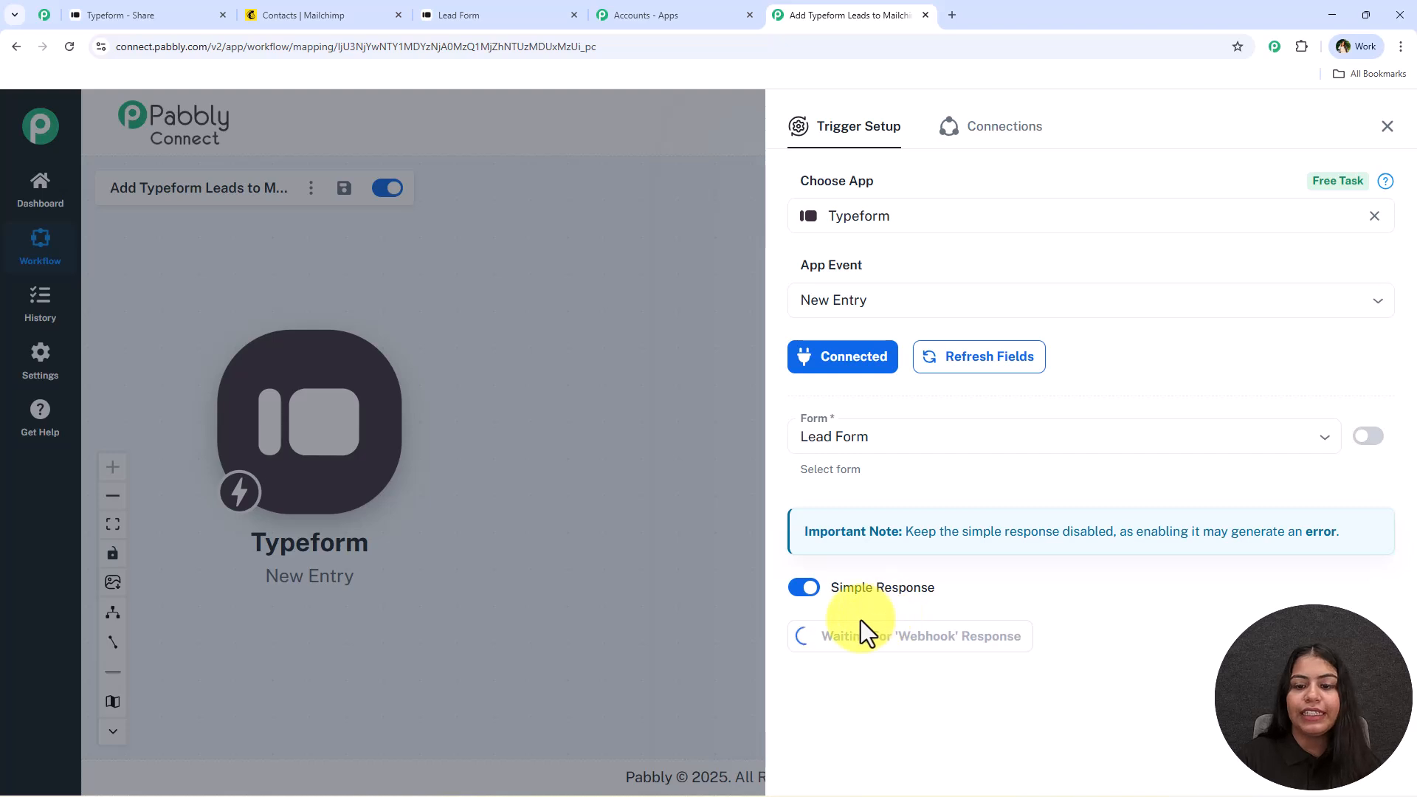
pyautogui.click(801, 589)
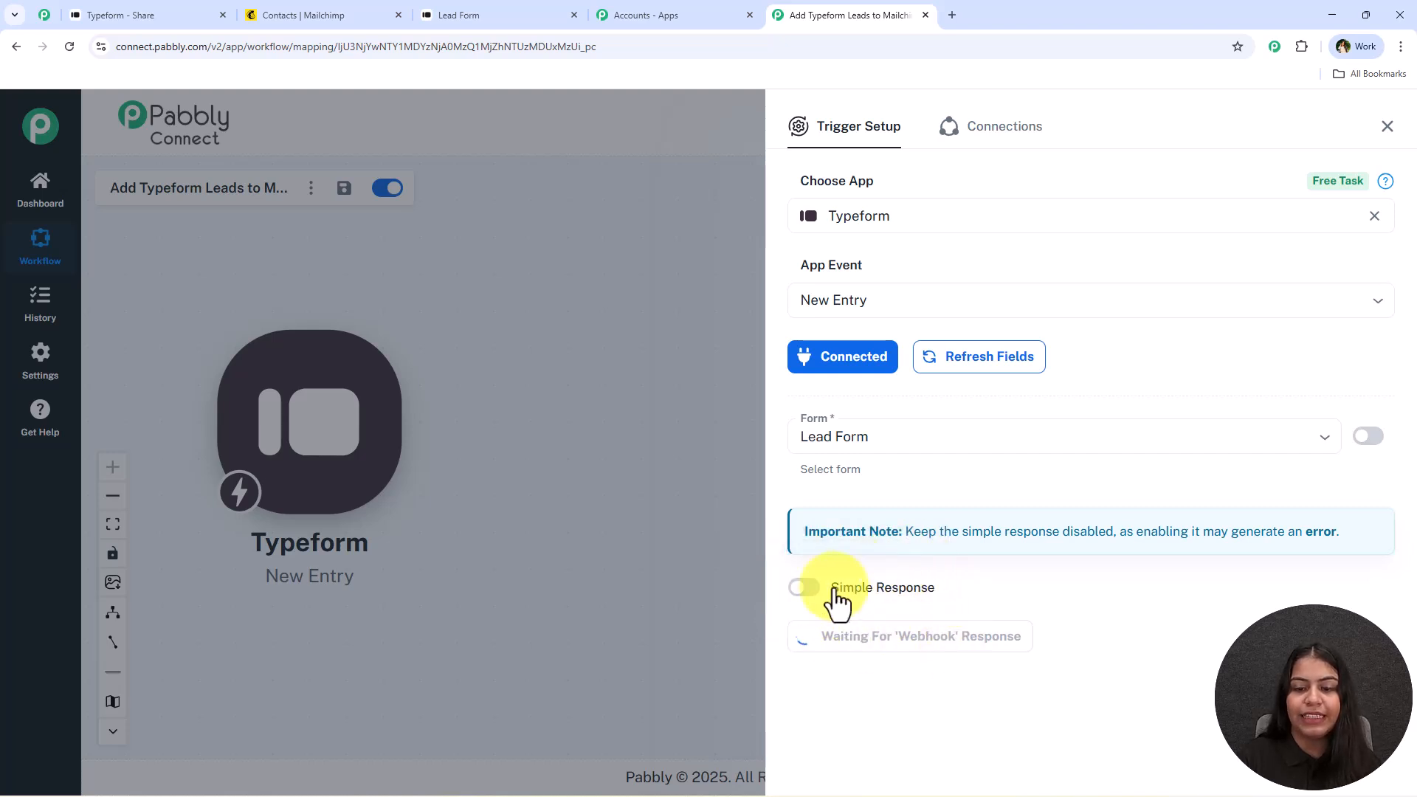
pyautogui.moveTo(1052, 528); pyautogui.dragTo(1360, 557)
pyautogui.click(1357, 550)
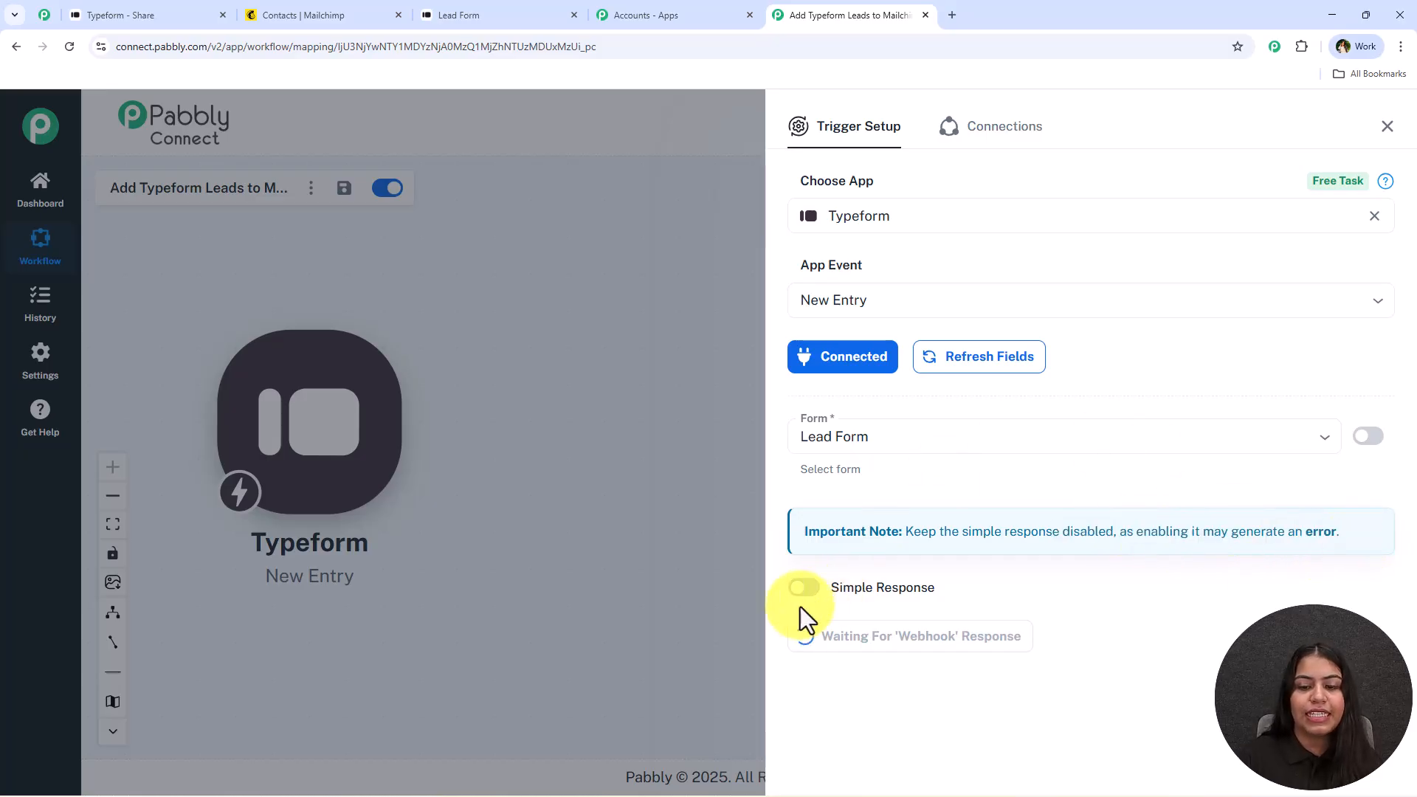
# Copy the Lead Form's share link in Typeform, load it in a new browser tab, and close the old Lead Form tab
pyautogui.click(157, 14)
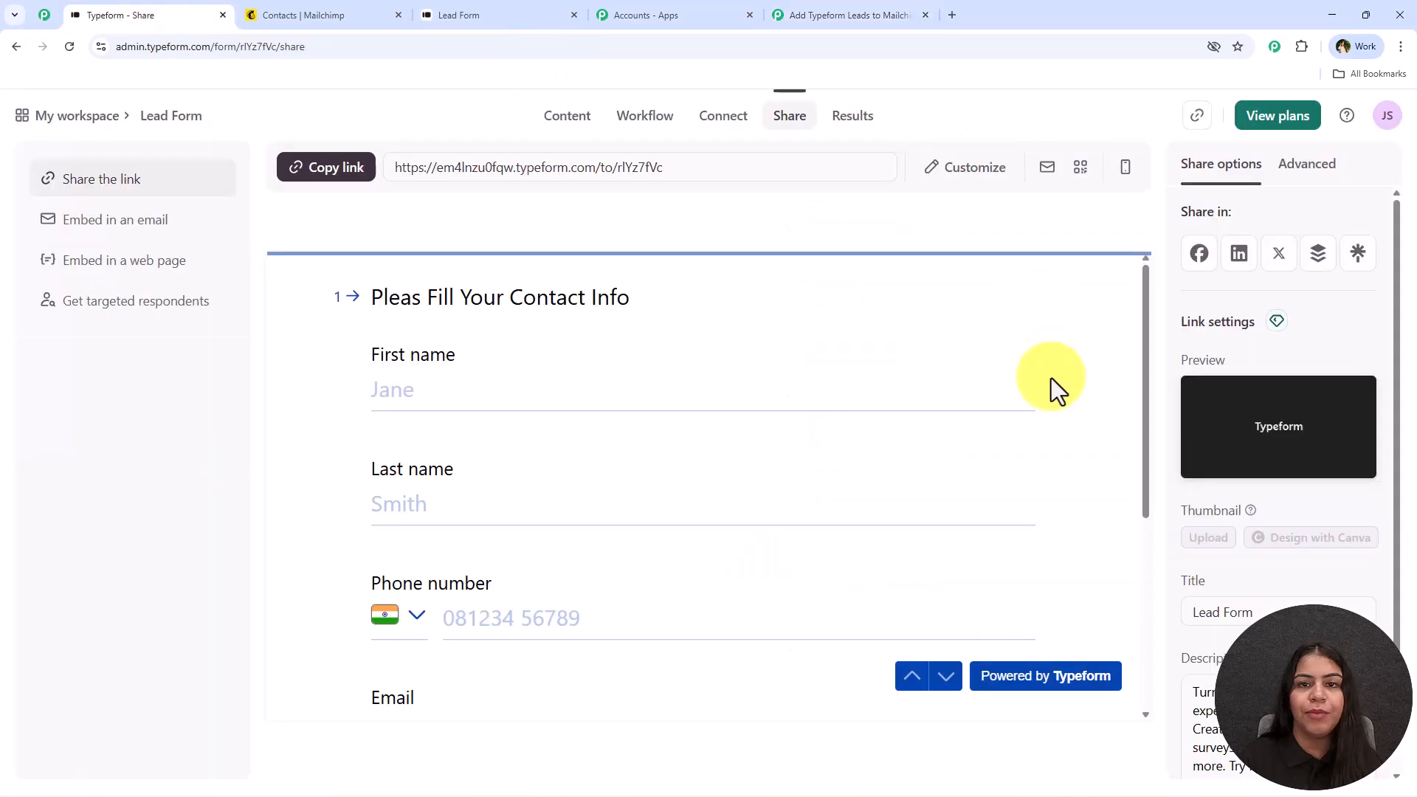
pyautogui.click(318, 175)
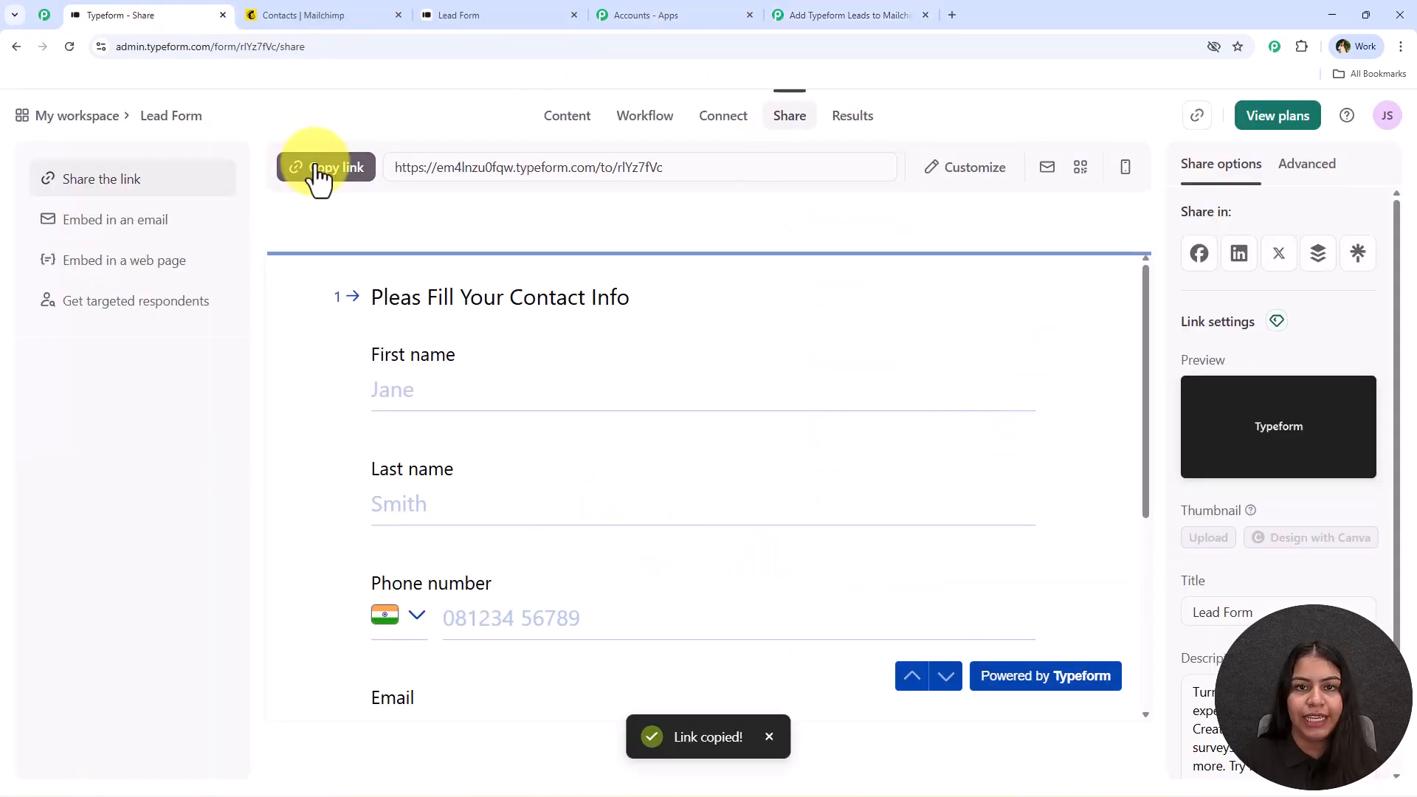
pyautogui.click(951, 15)
pyautogui.hotkey('ctrl', 'v')
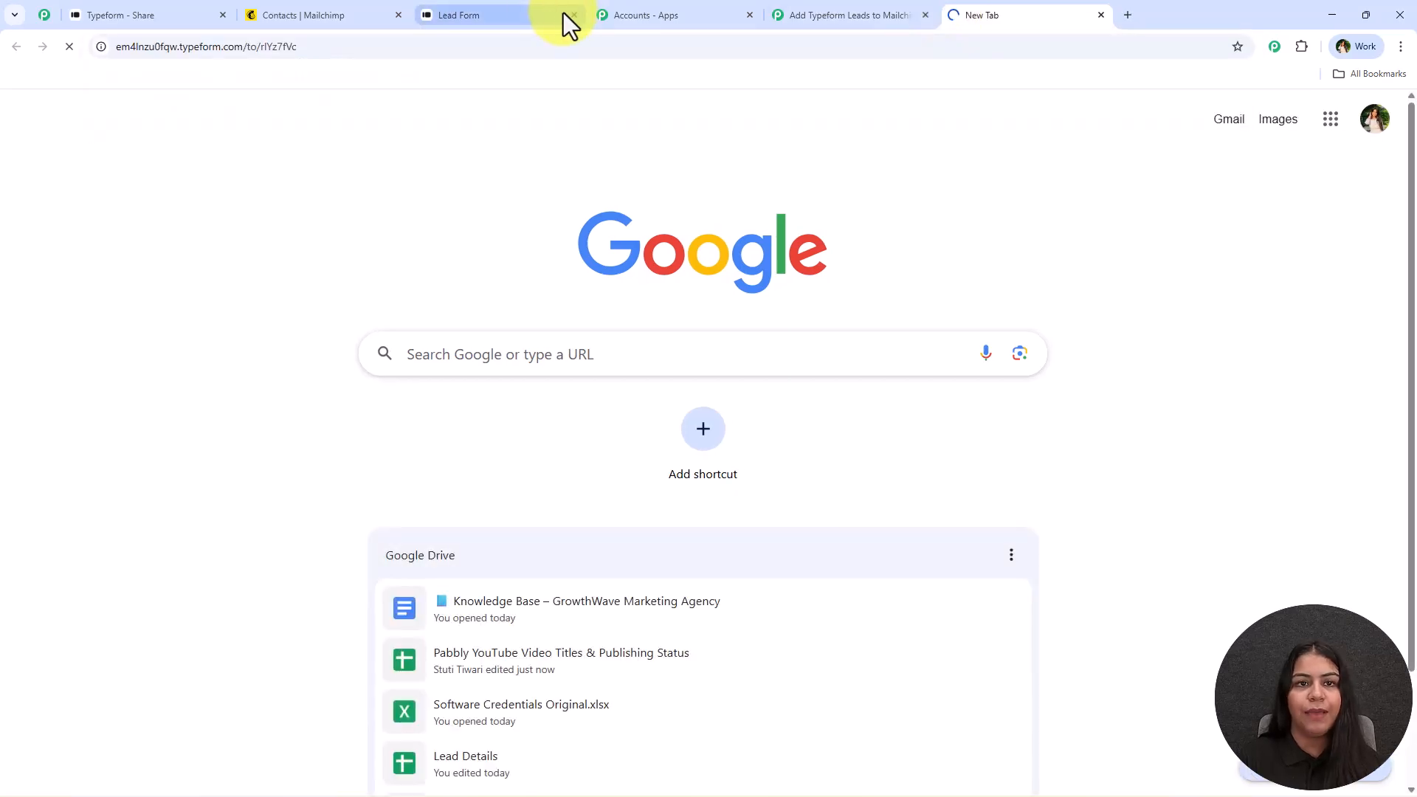
pyautogui.press('Return')
pyautogui.click(573, 15)
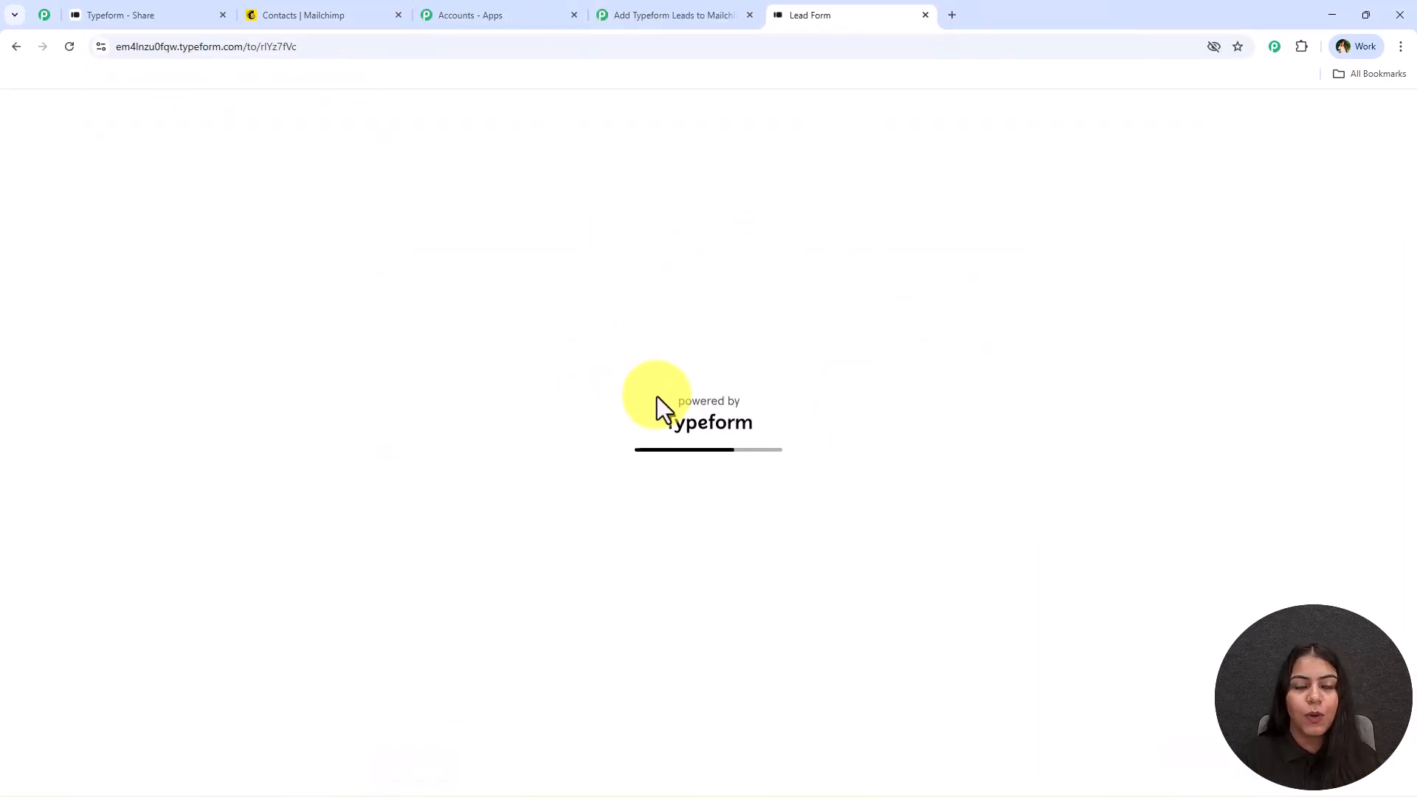
# Fill in the Lead Form with a test contact's name, phone number and email, set the company to "Pab Con", and submit it
pyautogui.click(310, 15)
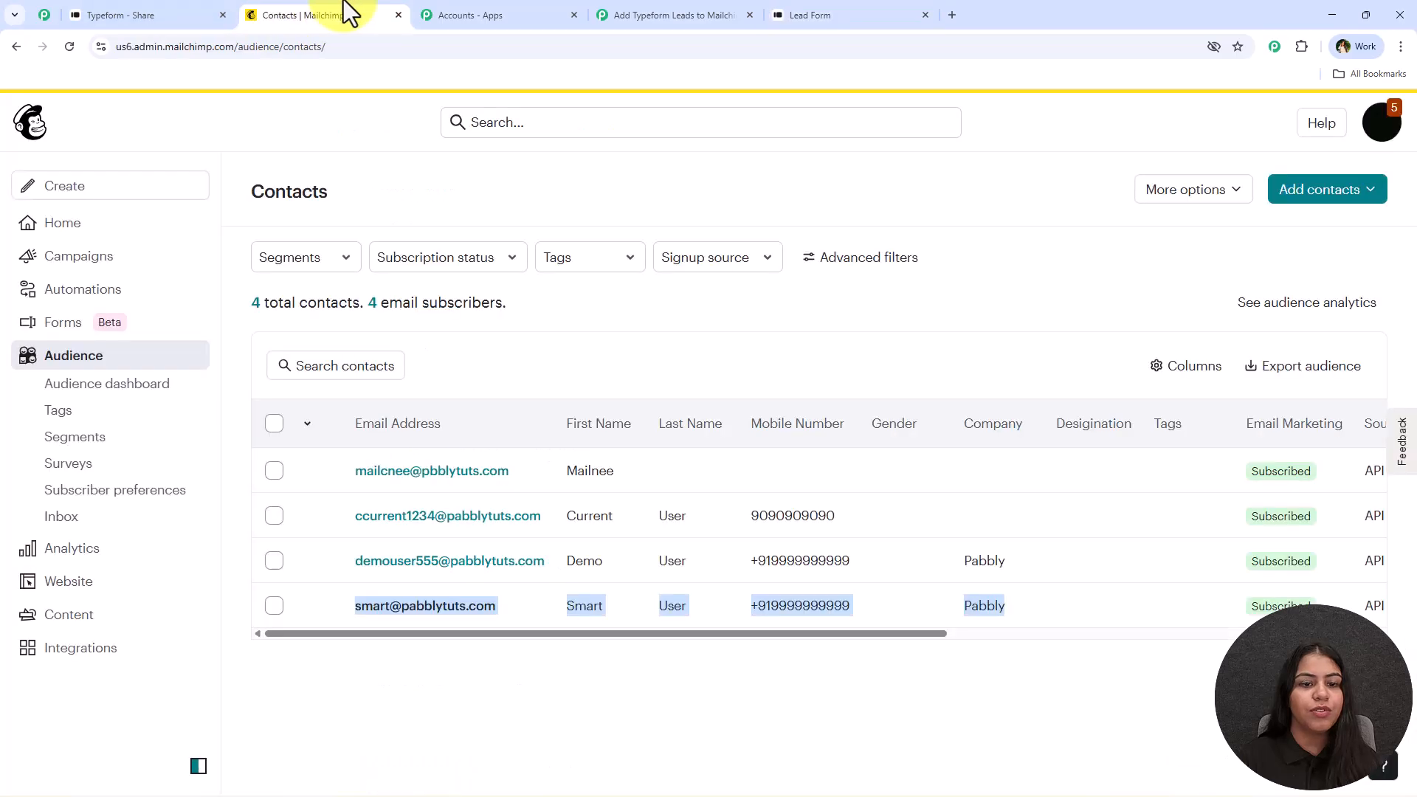
pyautogui.click(449, 657)
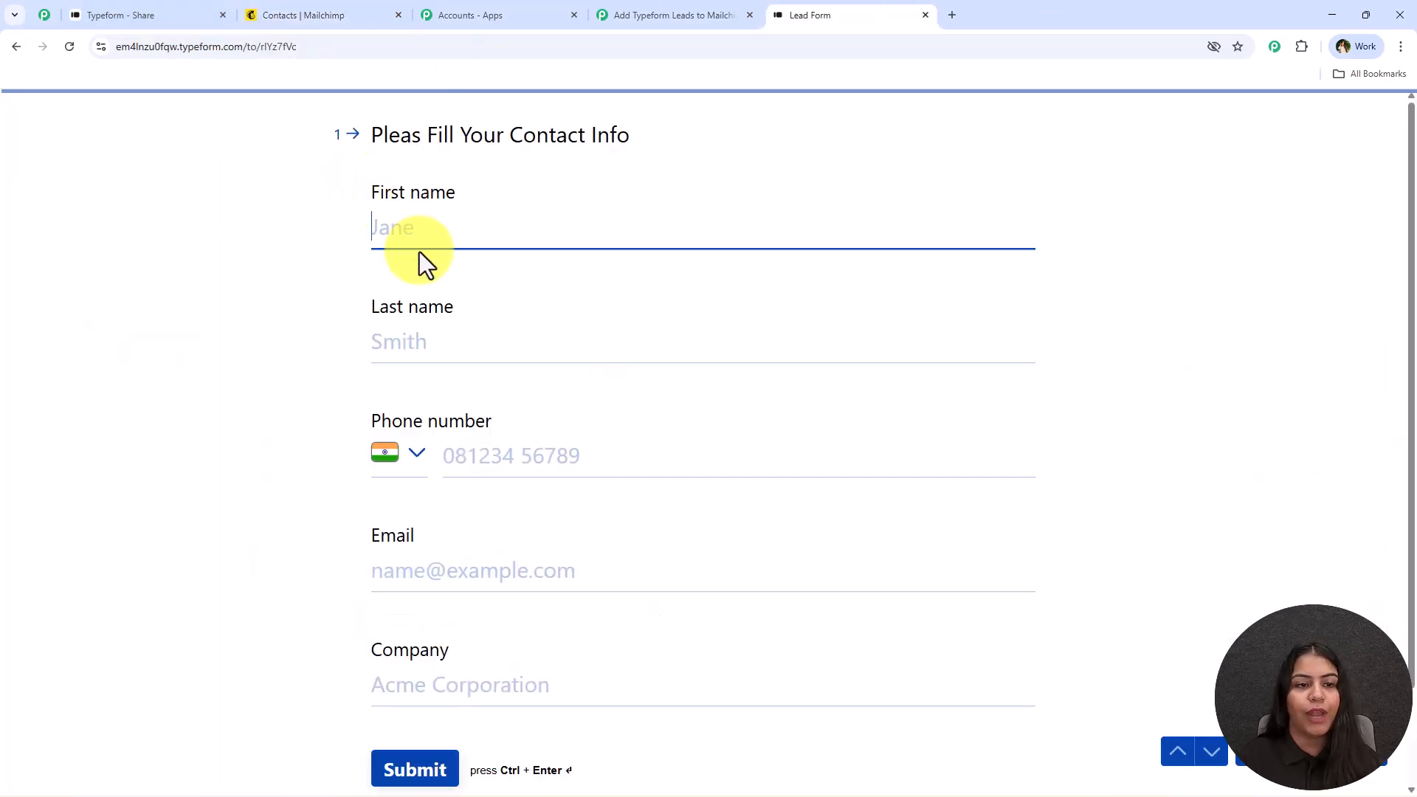
pyautogui.click(427, 225)
pyautogui.click(613, 363)
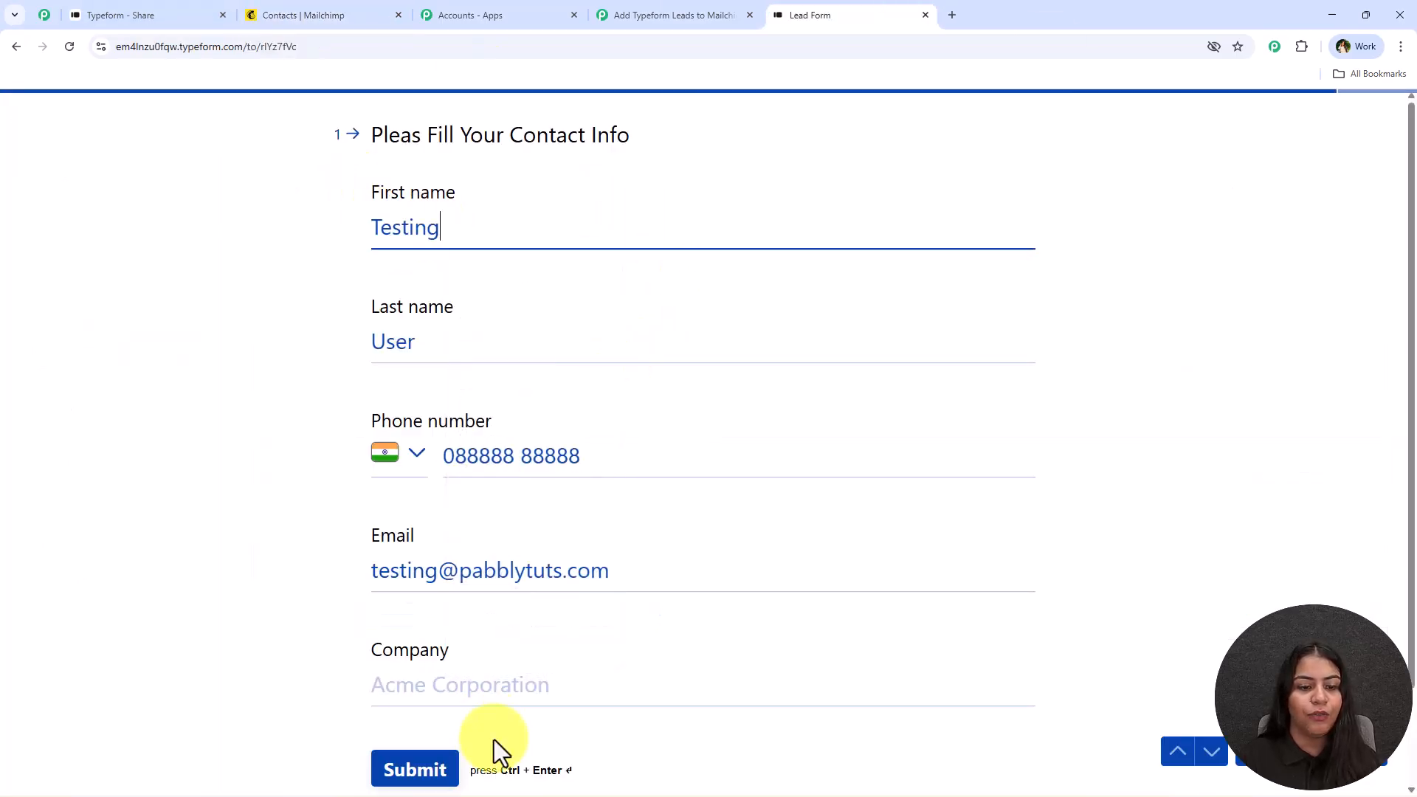
pyautogui.click(511, 684)
pyautogui.write('Pan')
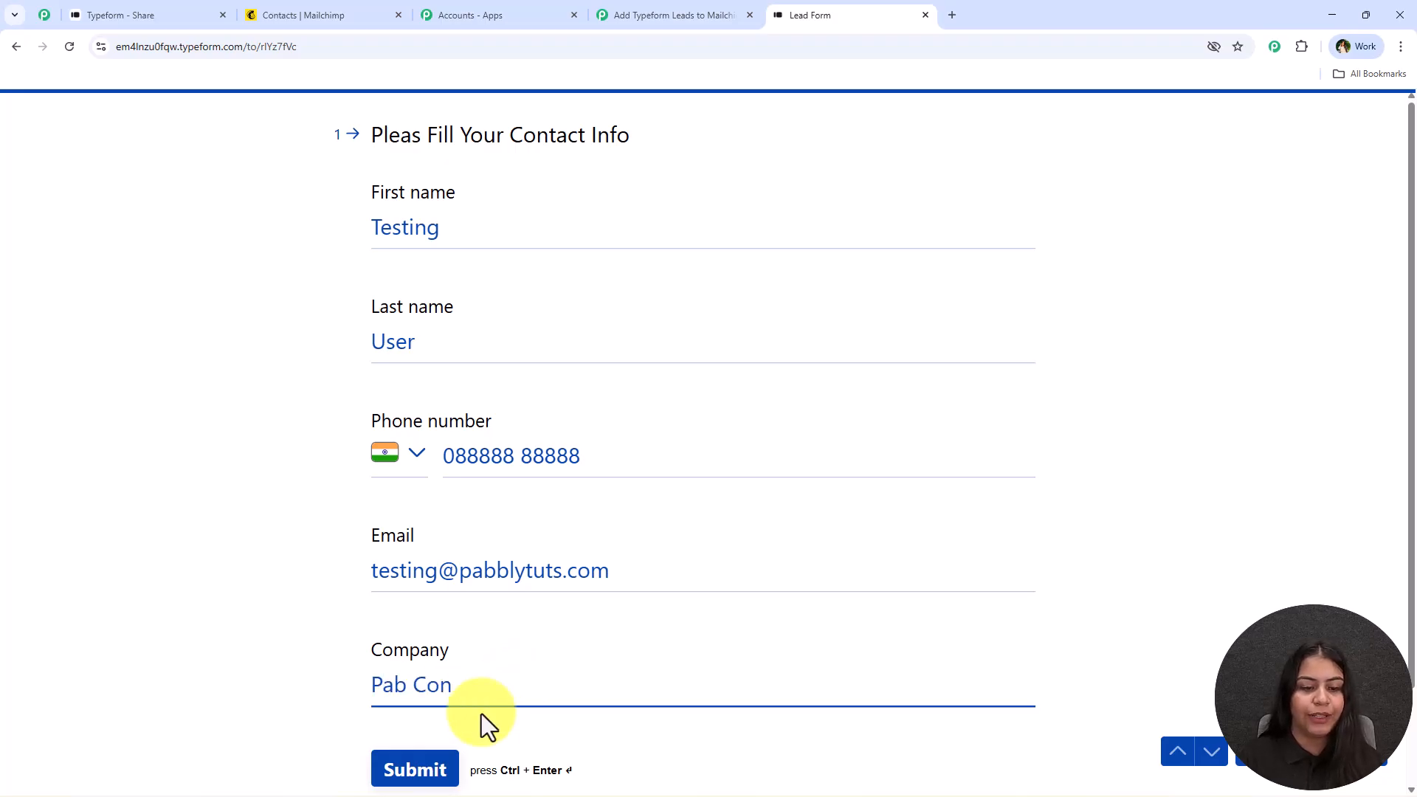
pyautogui.click(415, 768)
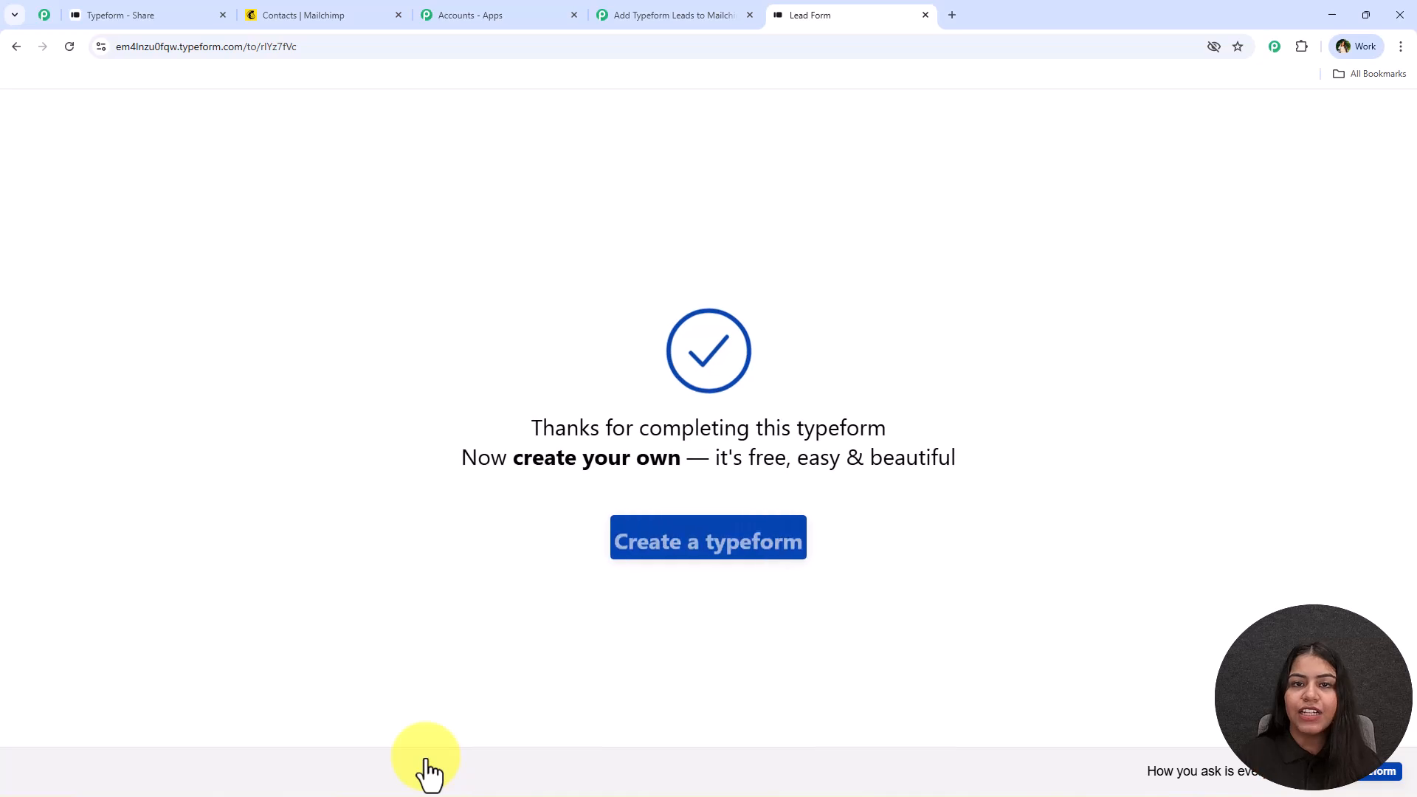
pyautogui.moveTo(528, 427); pyautogui.dragTo(967, 470)
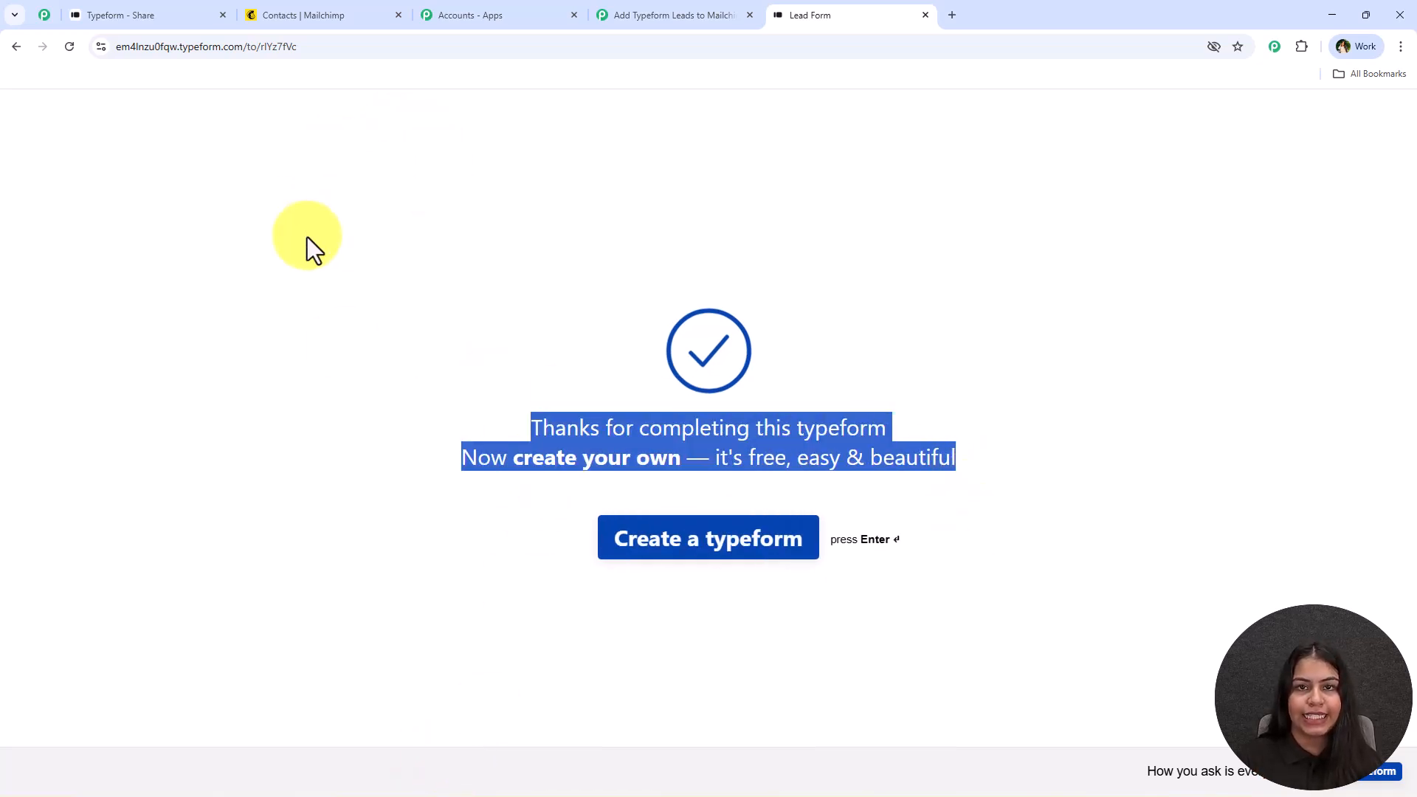
# Switch to the Pabbly Connect workflow, examine the captured Typeform response values, and check the contacts list in Mailchimp
pyautogui.click(604, 13)
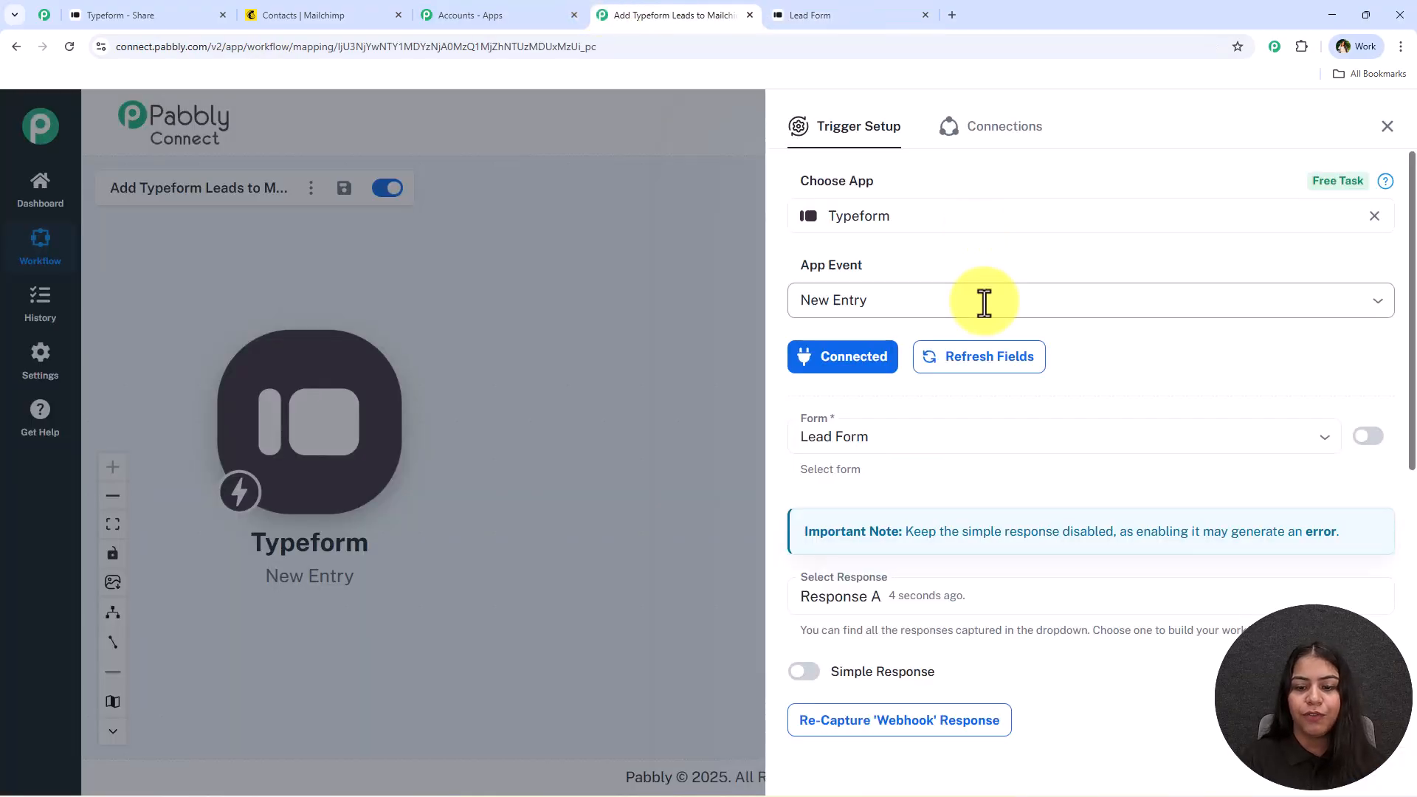
pyautogui.scroll(-2, 1026, 486)
pyautogui.scroll(3, 1021, 532)
pyautogui.scroll(-4, 1018, 396)
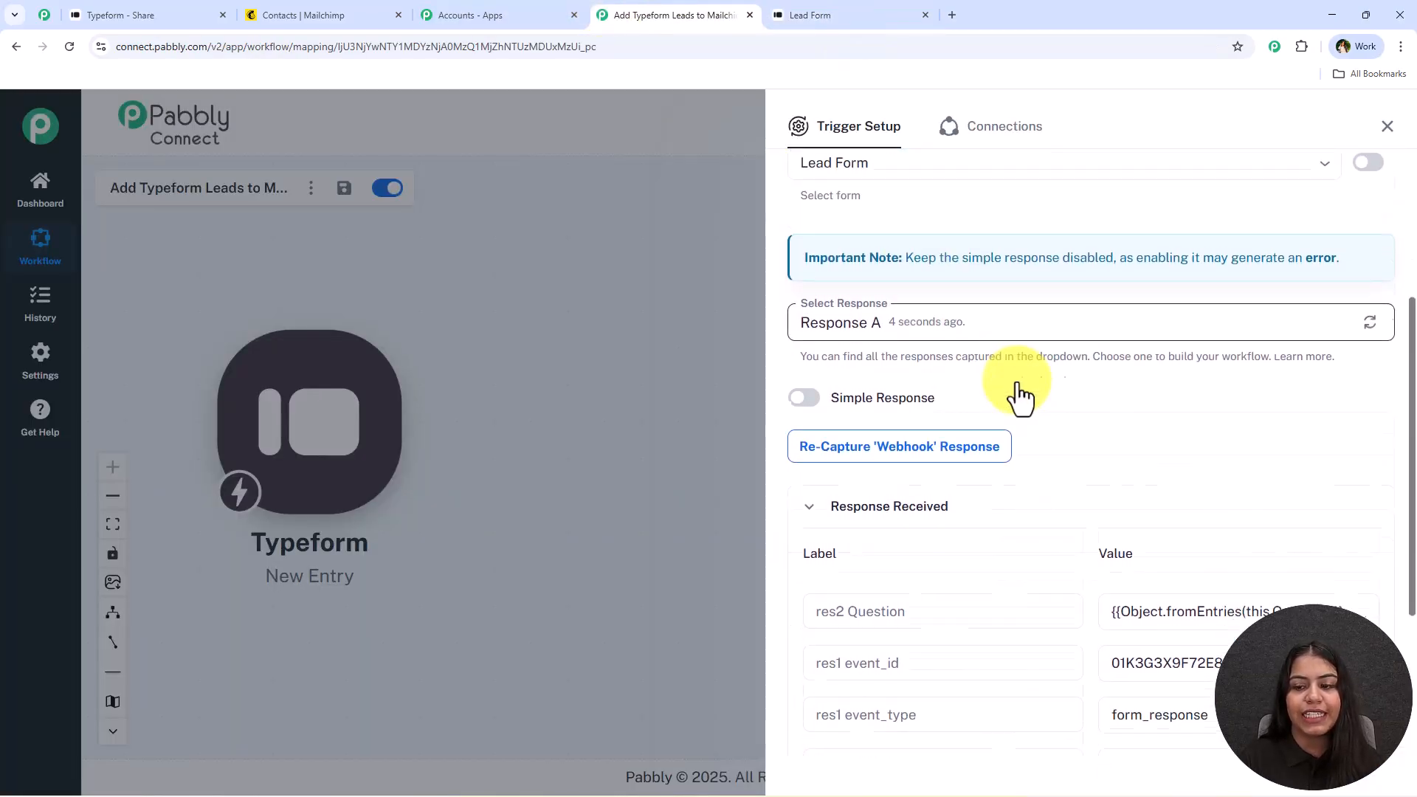
pyautogui.scroll(-10, 1157, 505)
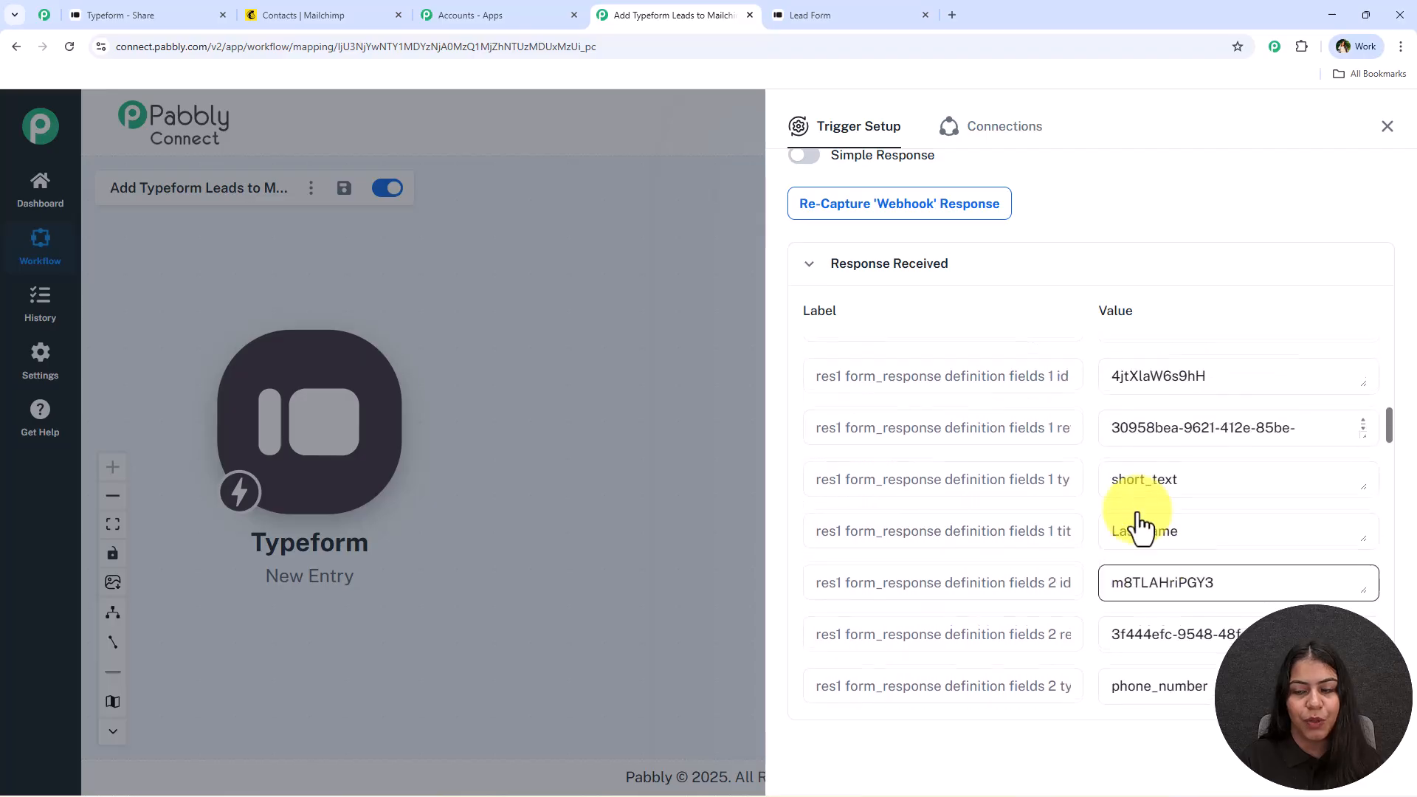
pyautogui.scroll(-12, 1134, 516)
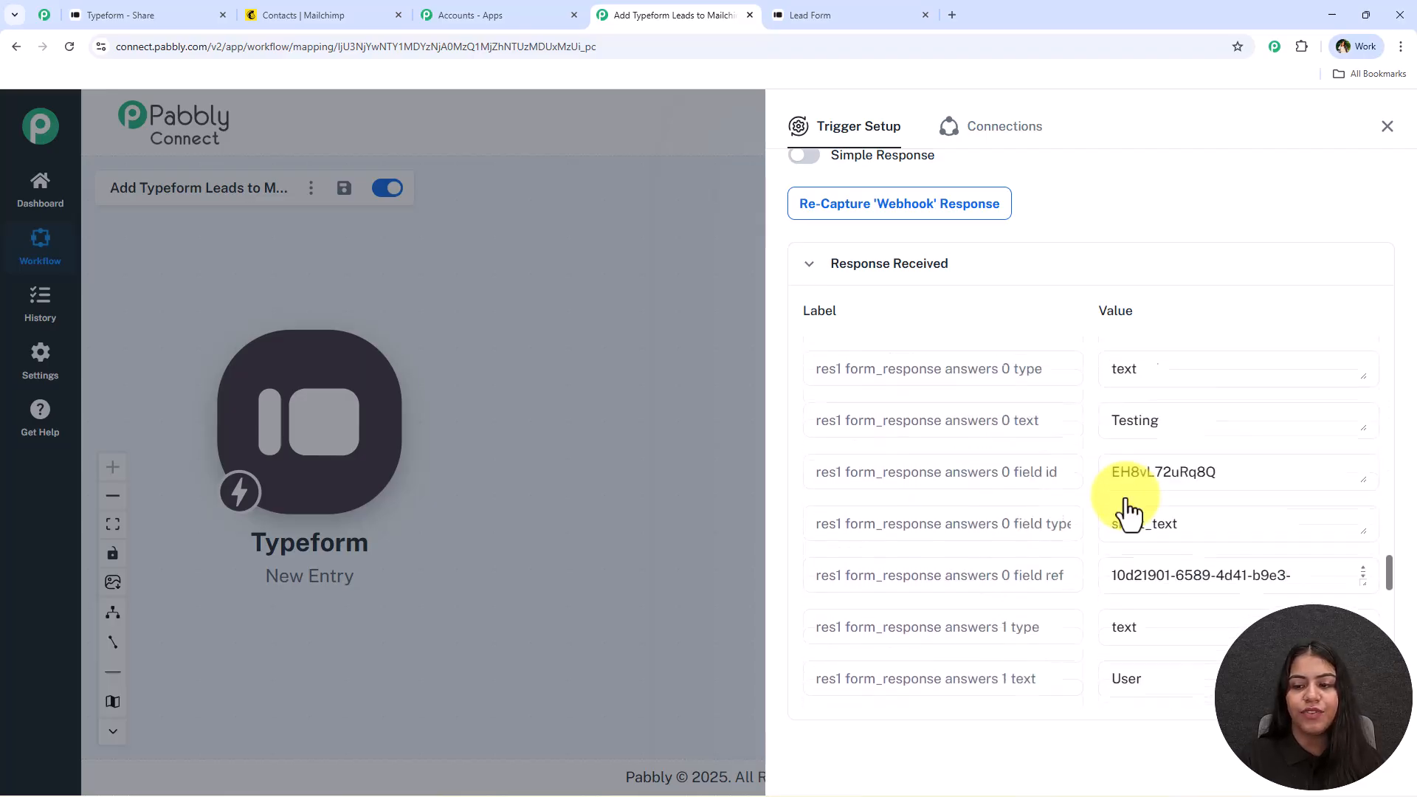
pyautogui.scroll(-5, 1125, 509)
pyautogui.scroll(3, 1038, 506)
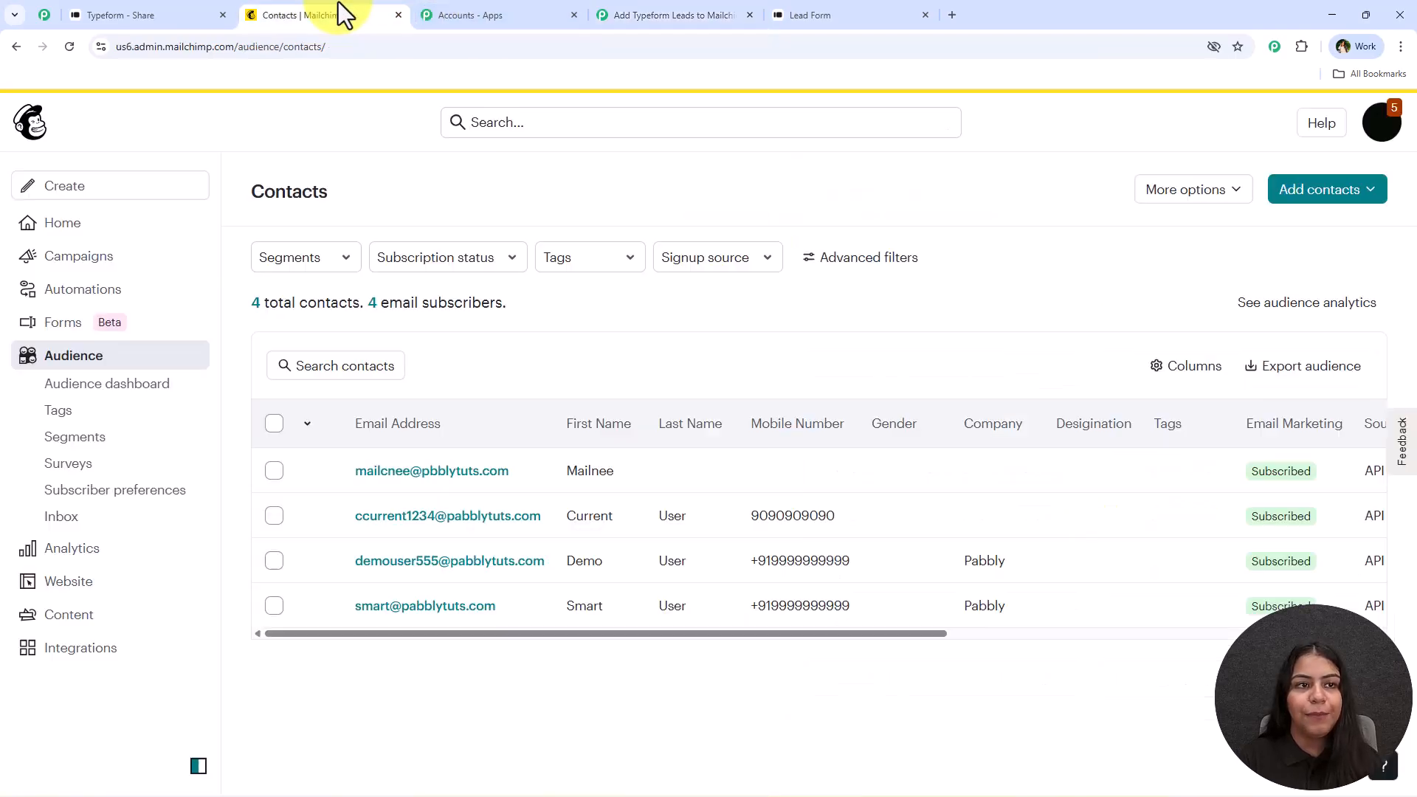
pyautogui.click(339, 14)
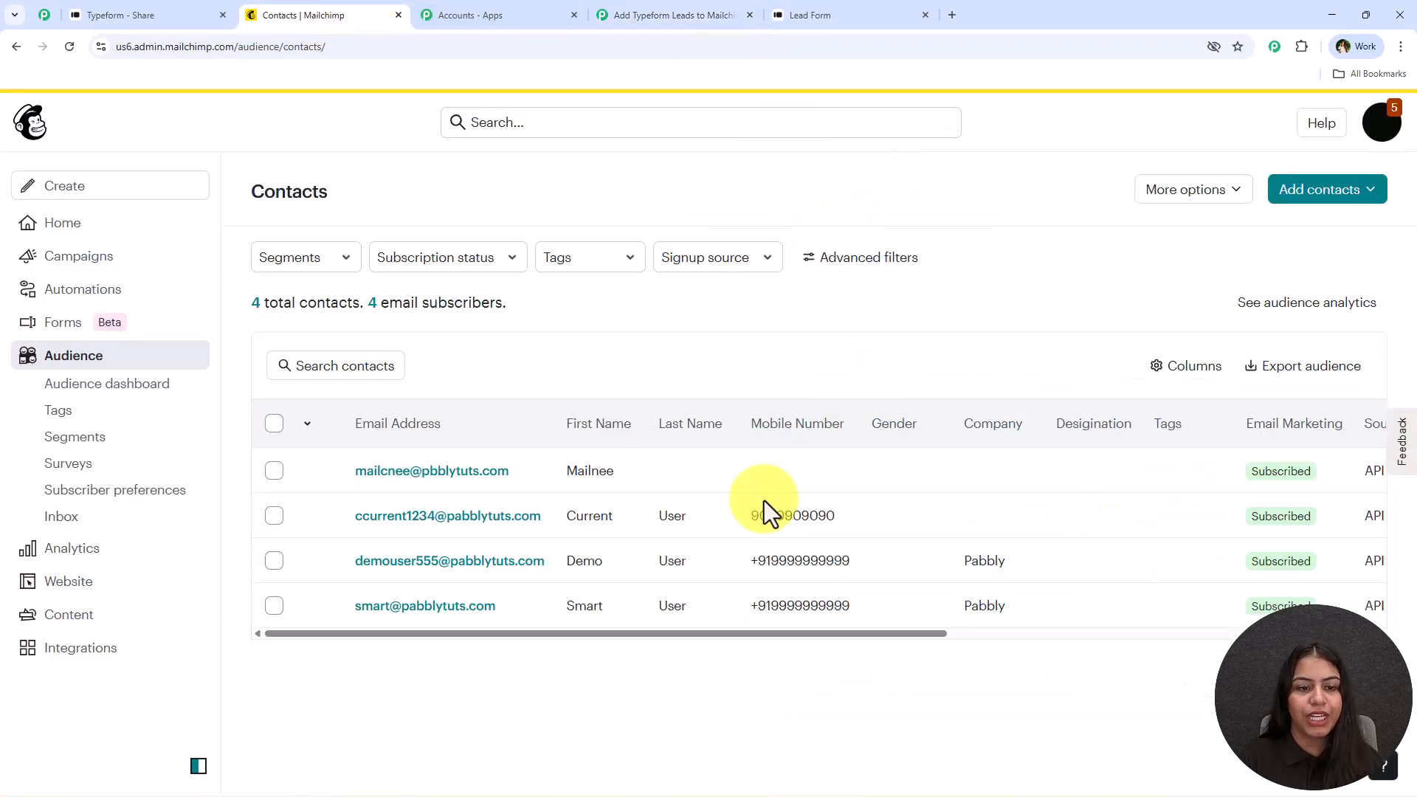
pyautogui.click(619, 11)
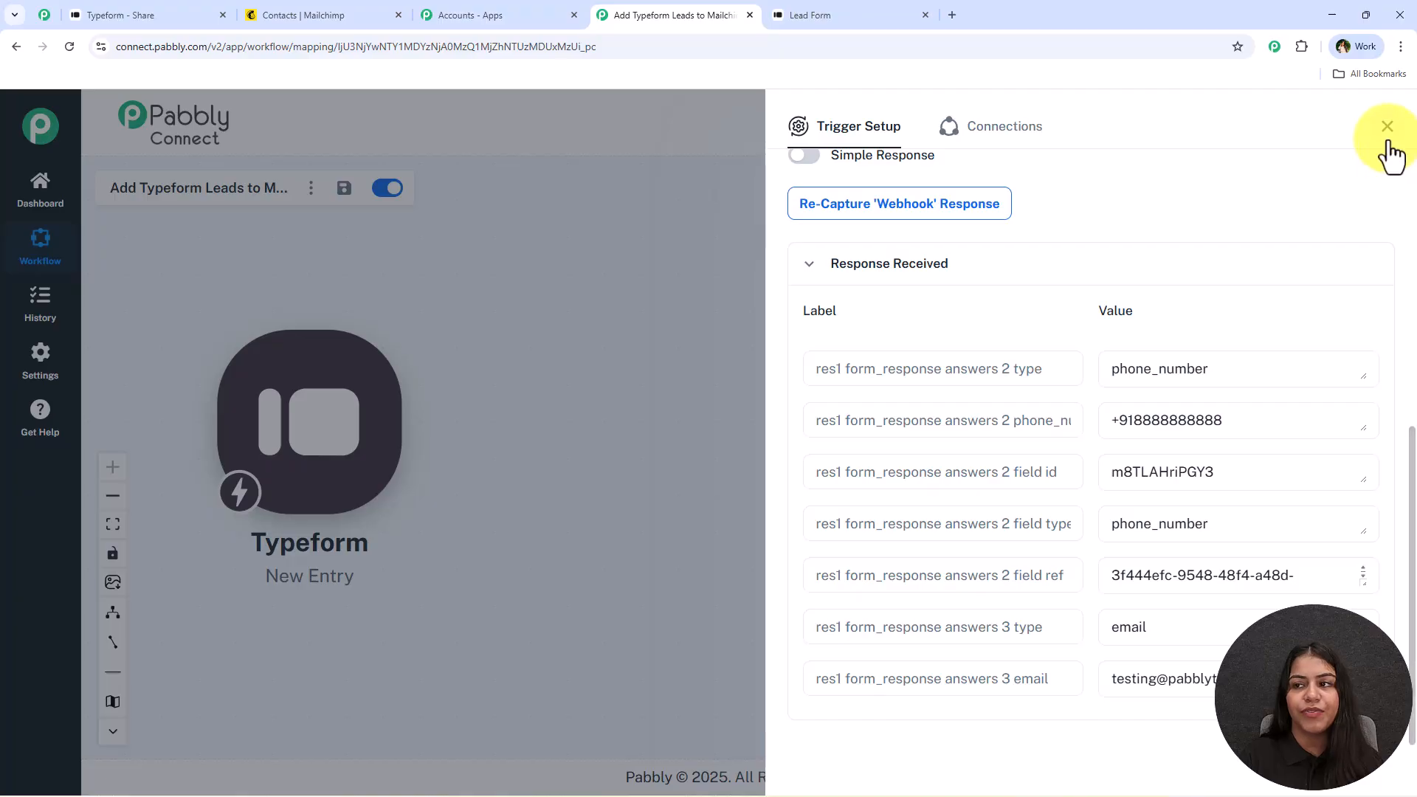
# Add an action step after the Typeform trigger, using Mailchimp with the Add New Member with Custom Fields event
pyautogui.click(1391, 144)
pyautogui.moveTo(401, 418)
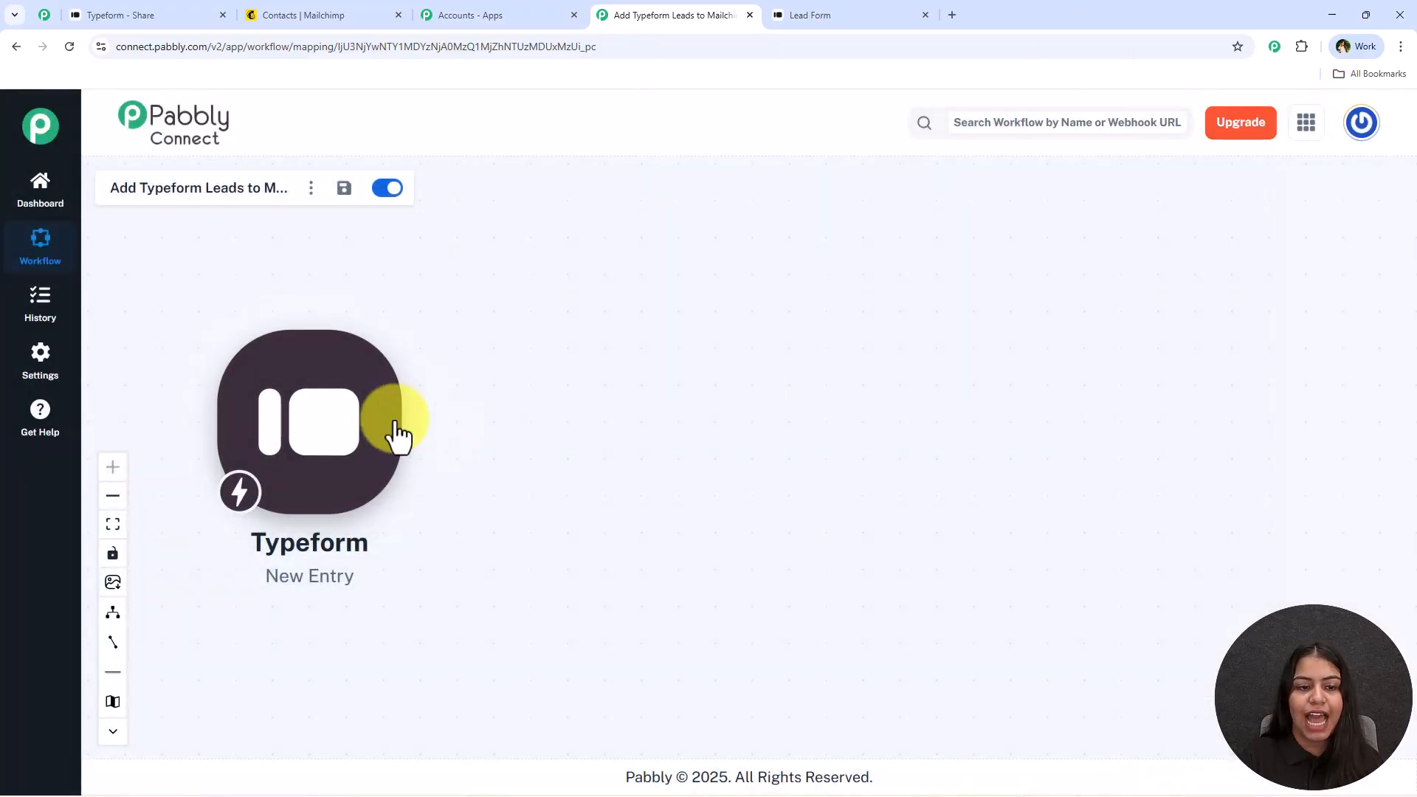
pyautogui.click(418, 424)
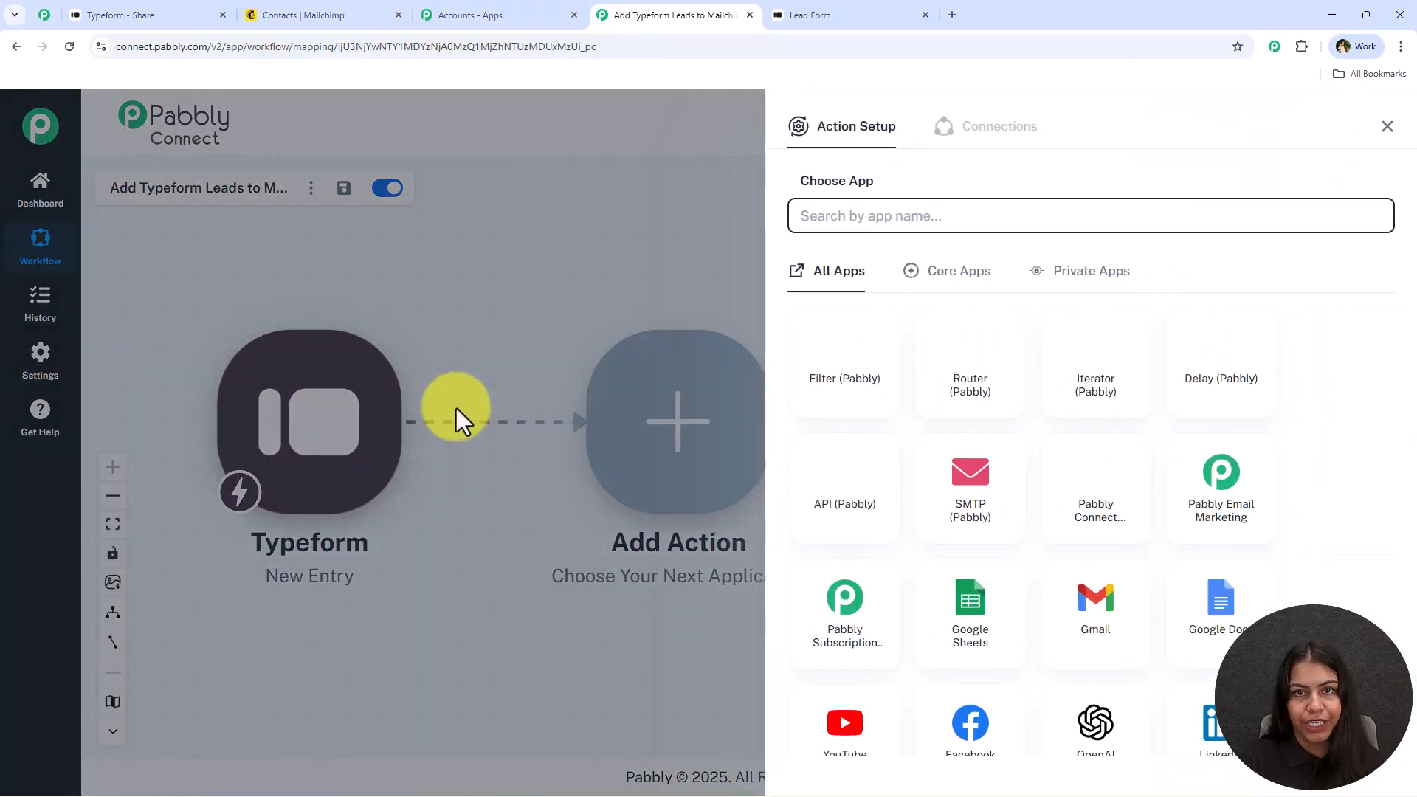
pyautogui.write('mail')
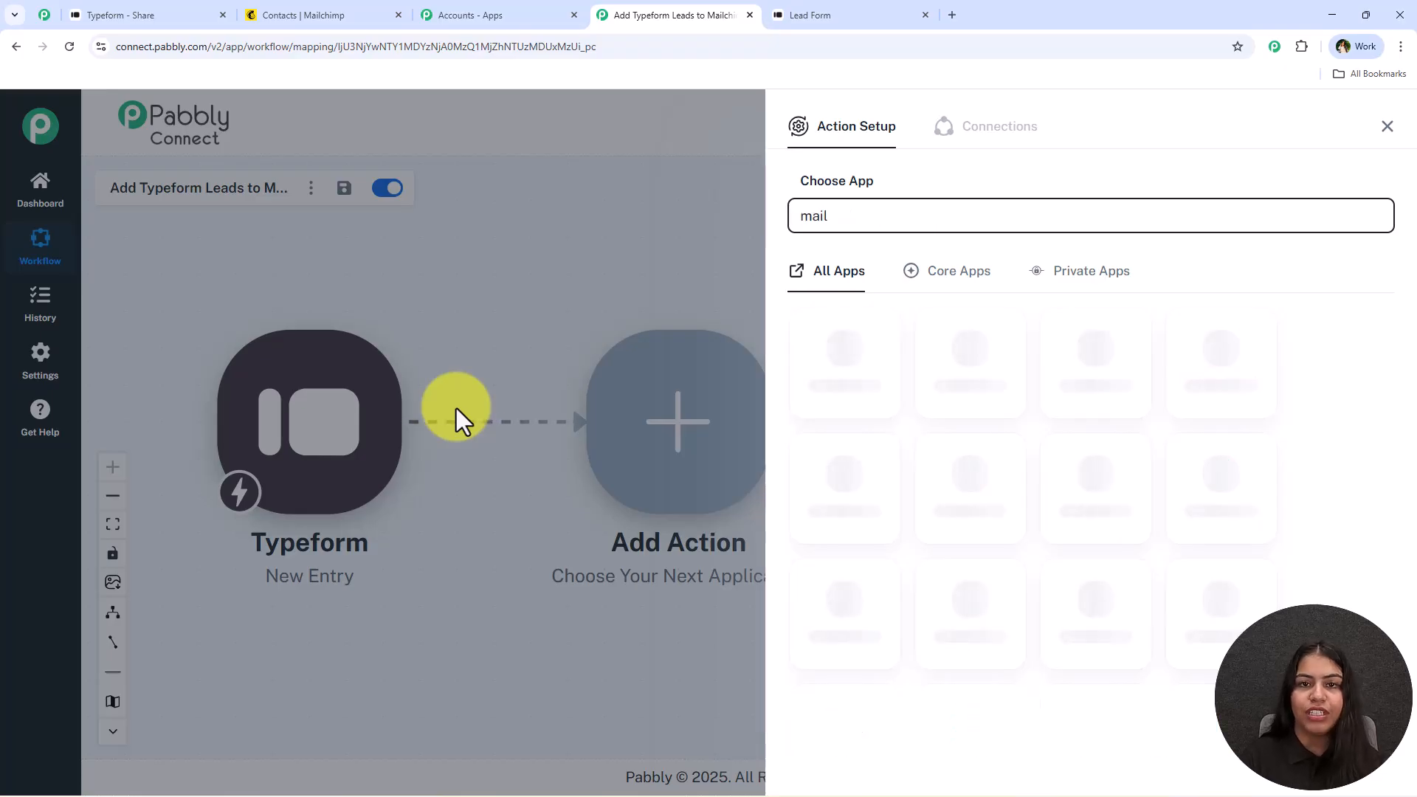
pyautogui.write('ch')
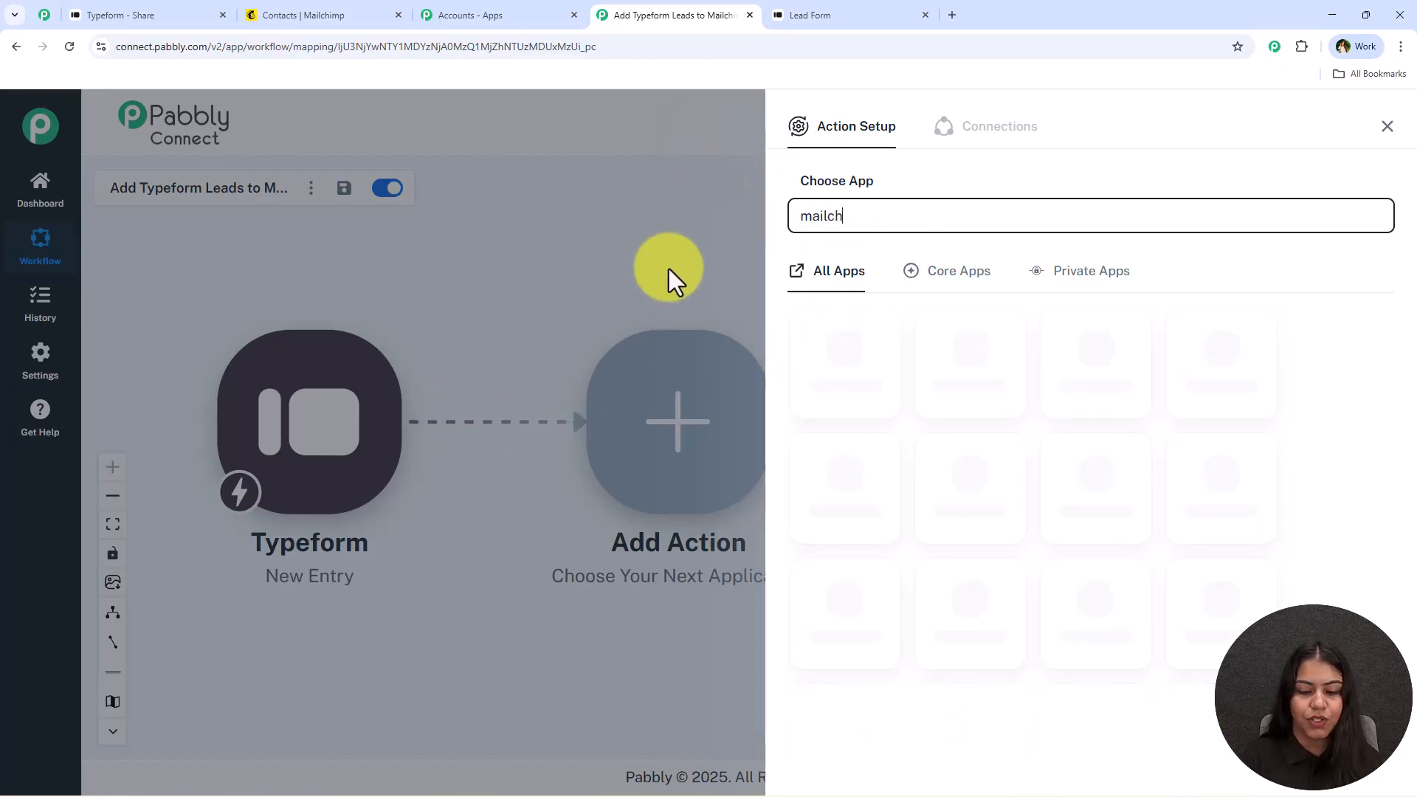
pyautogui.write('imp')
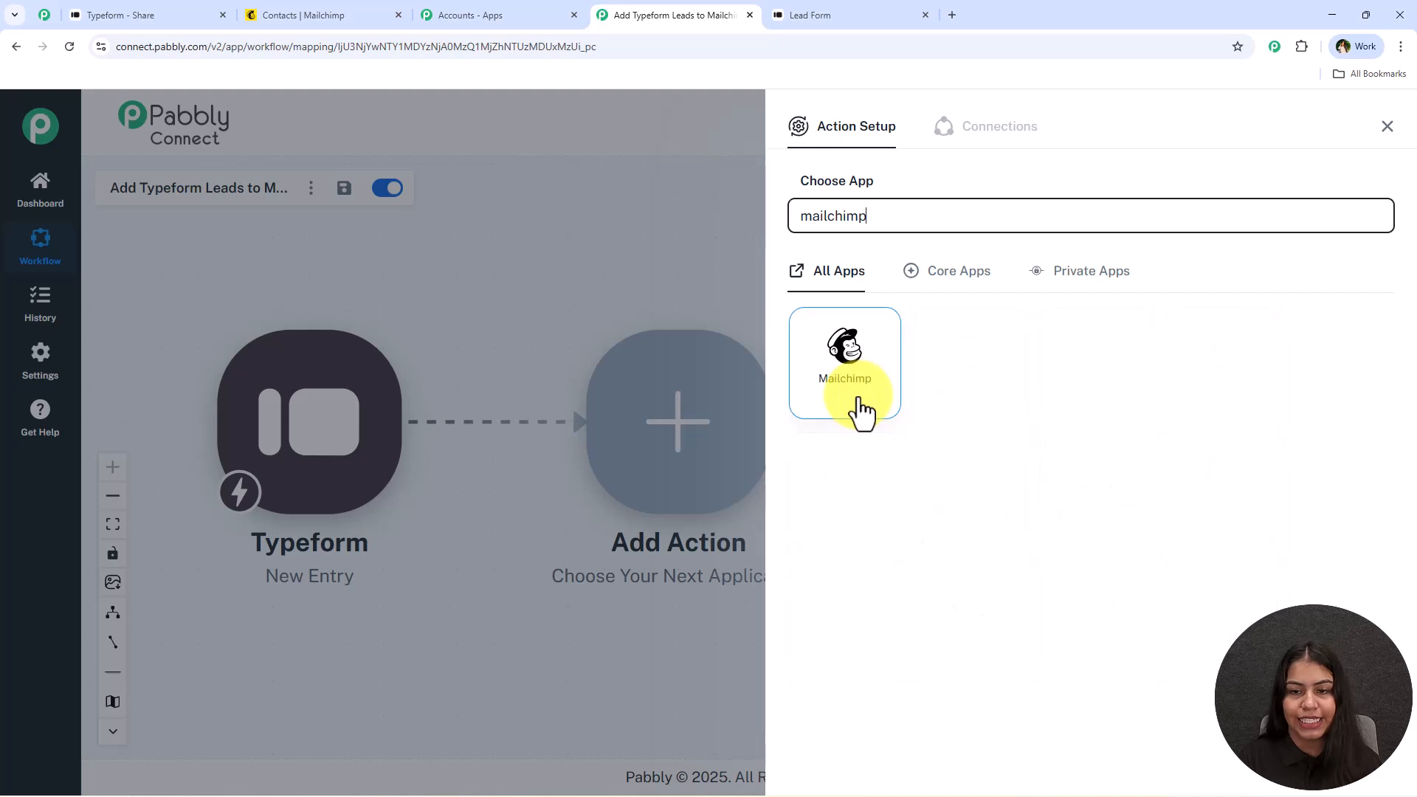
pyautogui.click(852, 402)
pyautogui.click(895, 299)
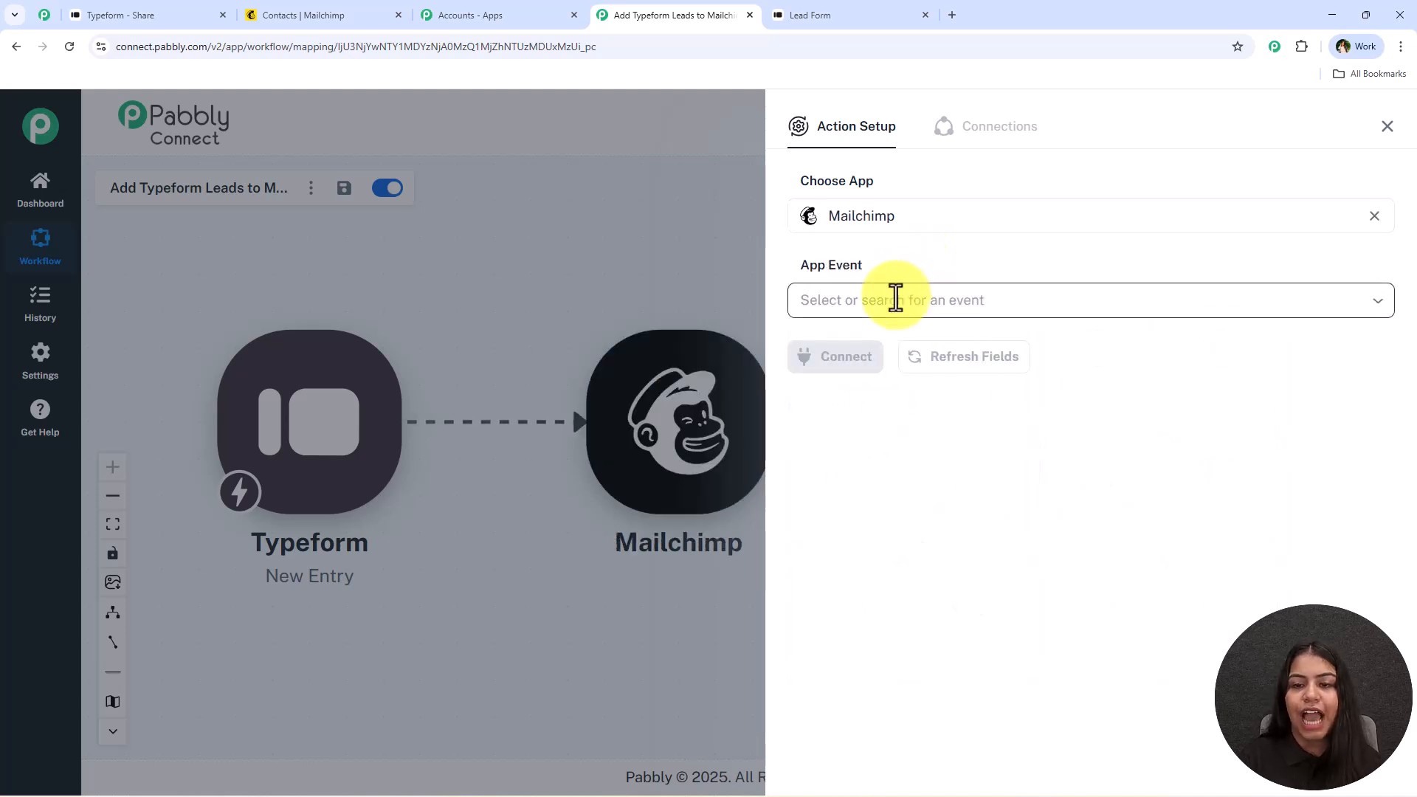
pyautogui.click(1181, 364)
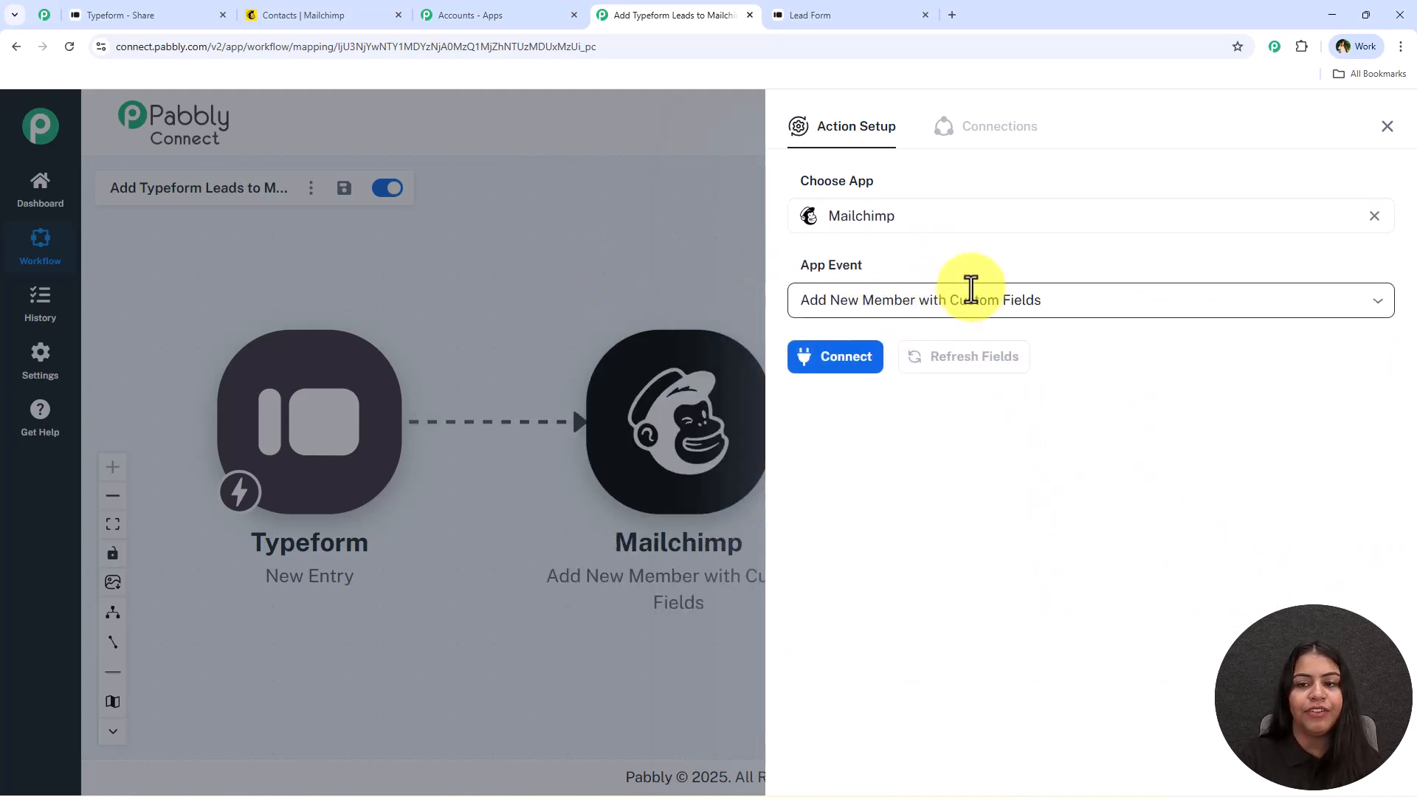
# Start adding a new Mailchimp connection and read the instructions for finding the token and data center
pyautogui.click(860, 362)
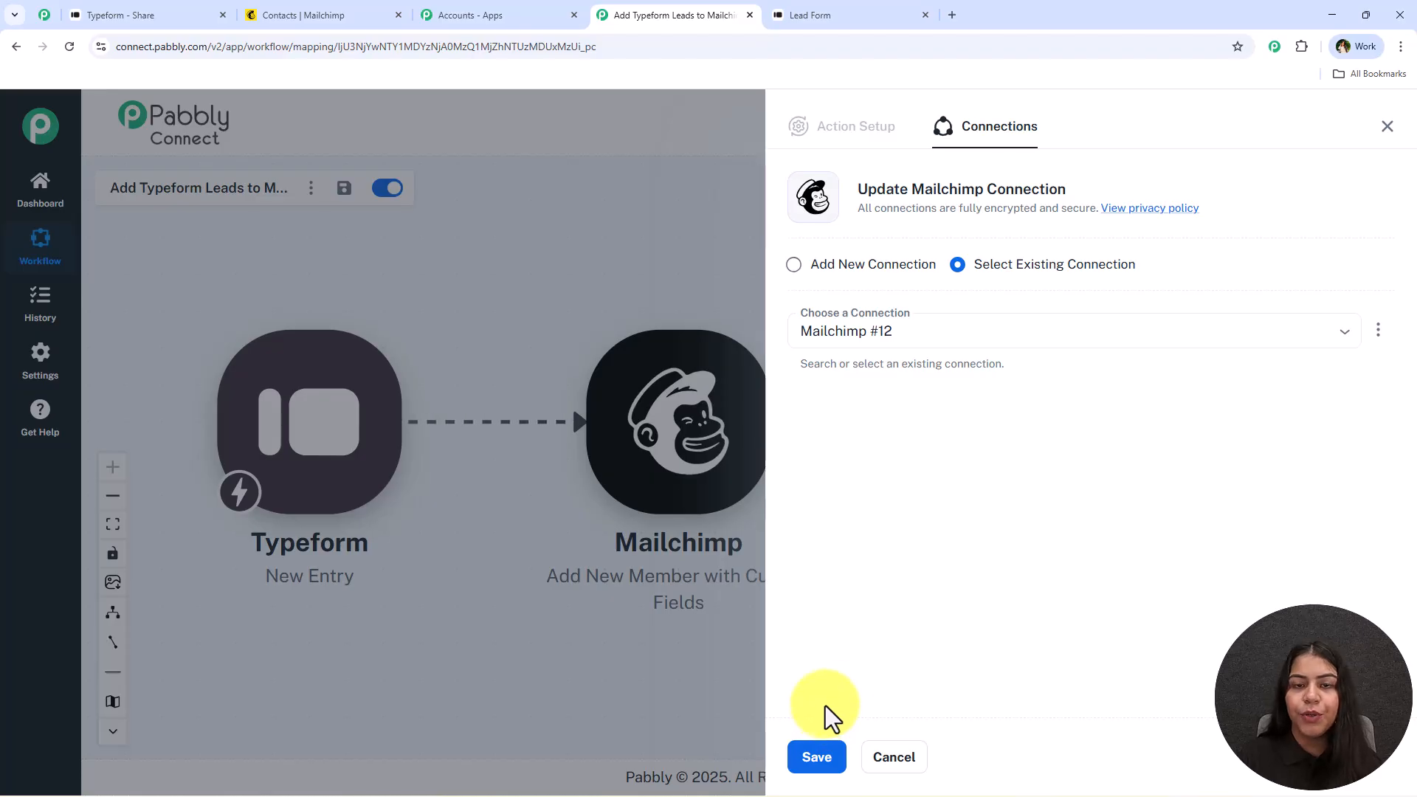
pyautogui.click(908, 264)
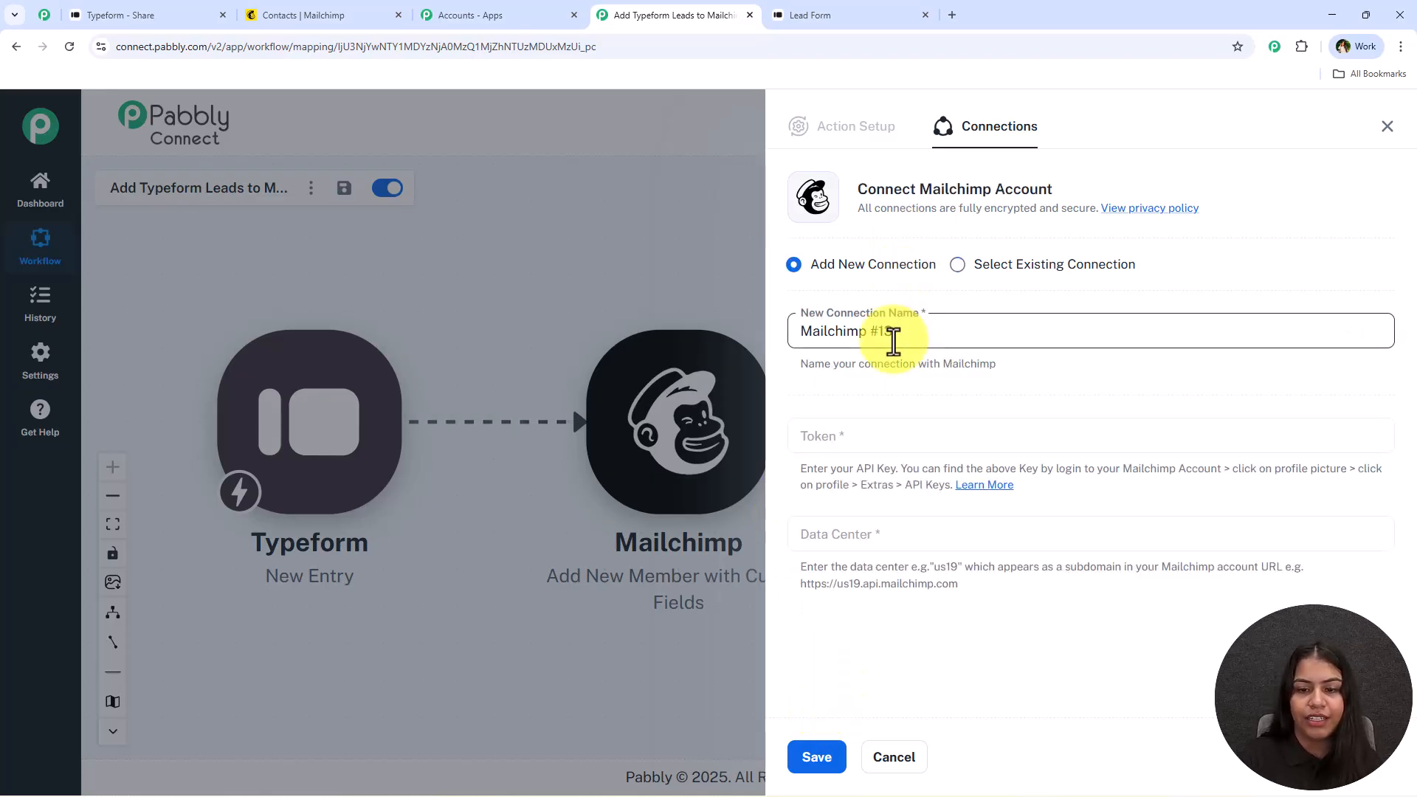
pyautogui.click(872, 439)
pyautogui.click(881, 526)
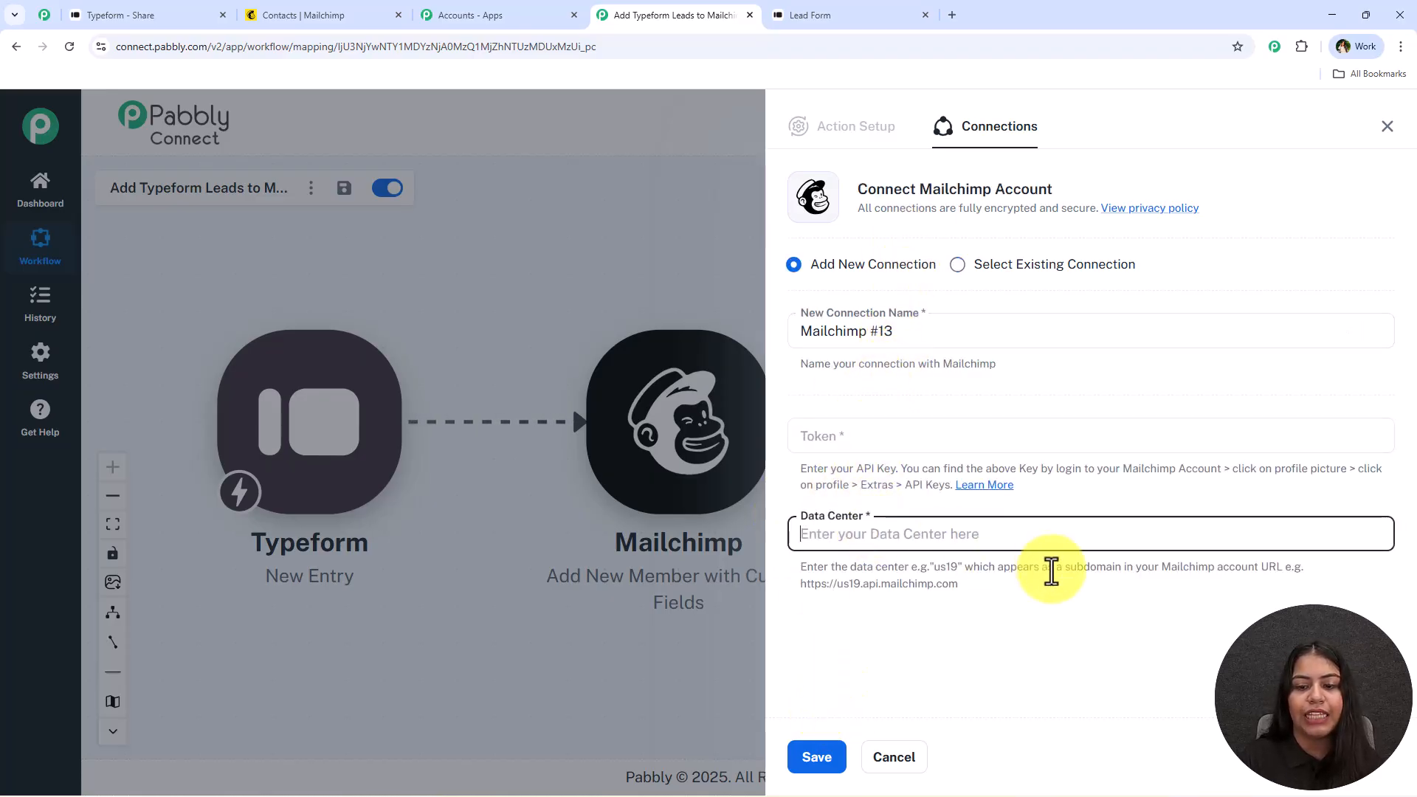
pyautogui.click(1061, 661)
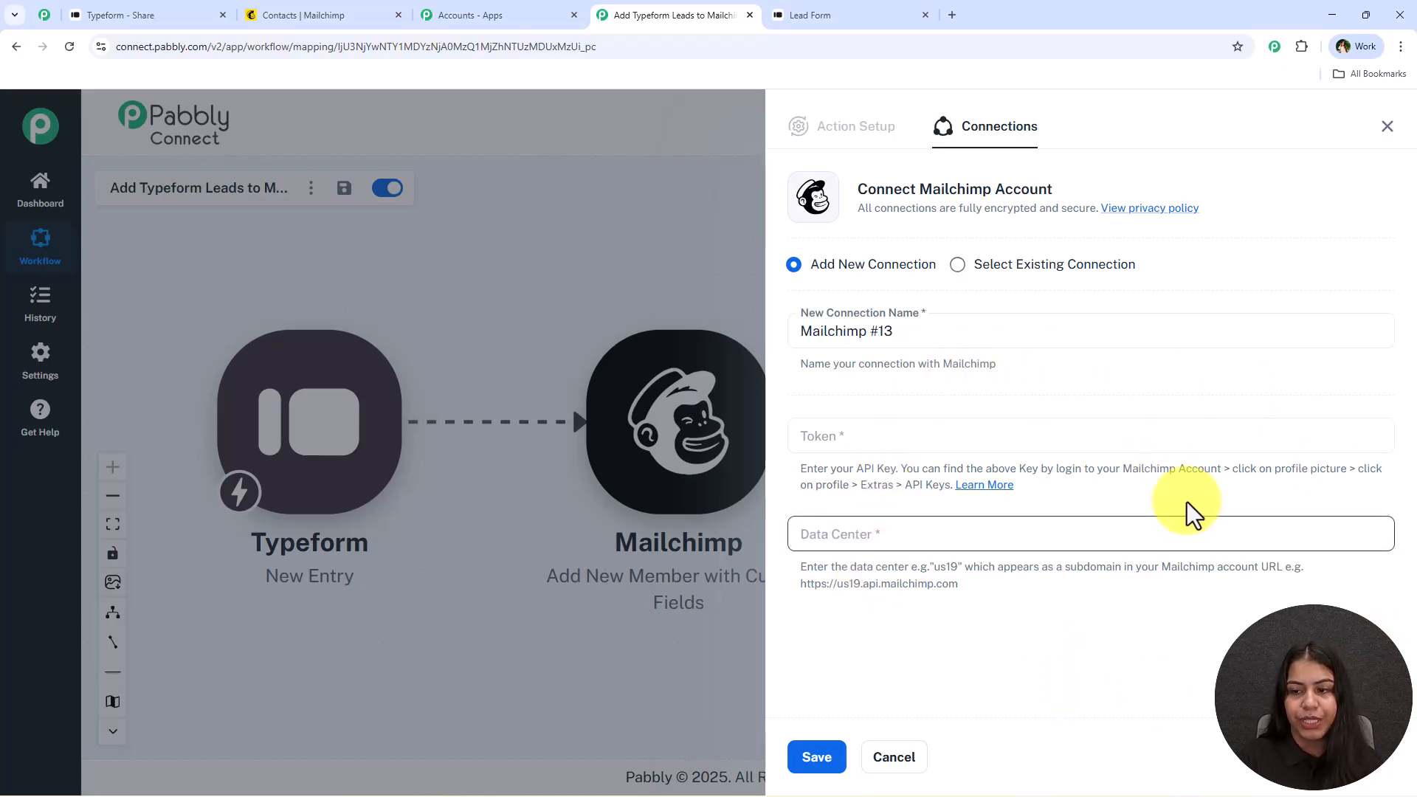
pyautogui.moveTo(1113, 474); pyautogui.dragTo(1145, 485)
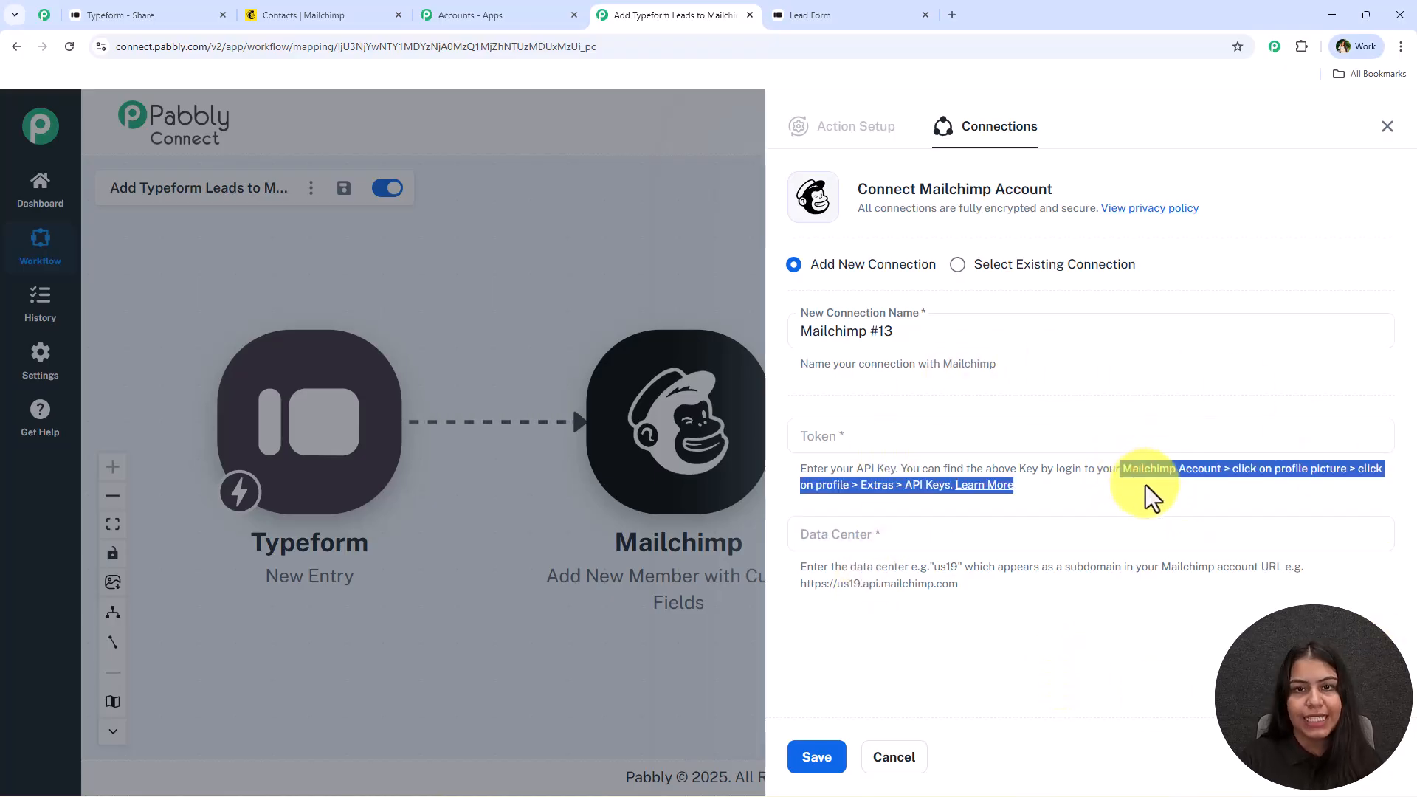
pyautogui.click(1145, 485)
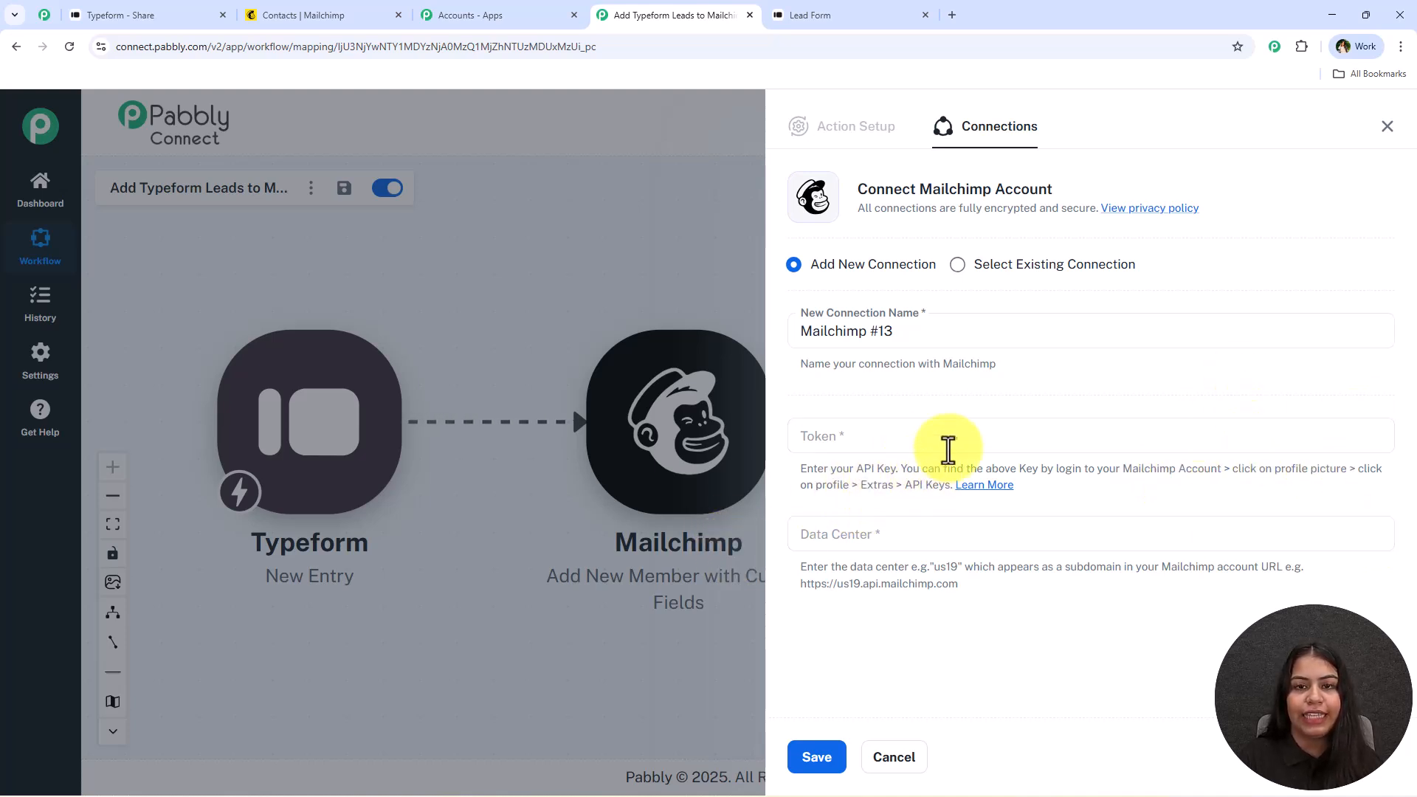
# Switch to Mailchimp, open the account profile, decline the feedback survey, and go to the API keys page
pyautogui.click(336, 12)
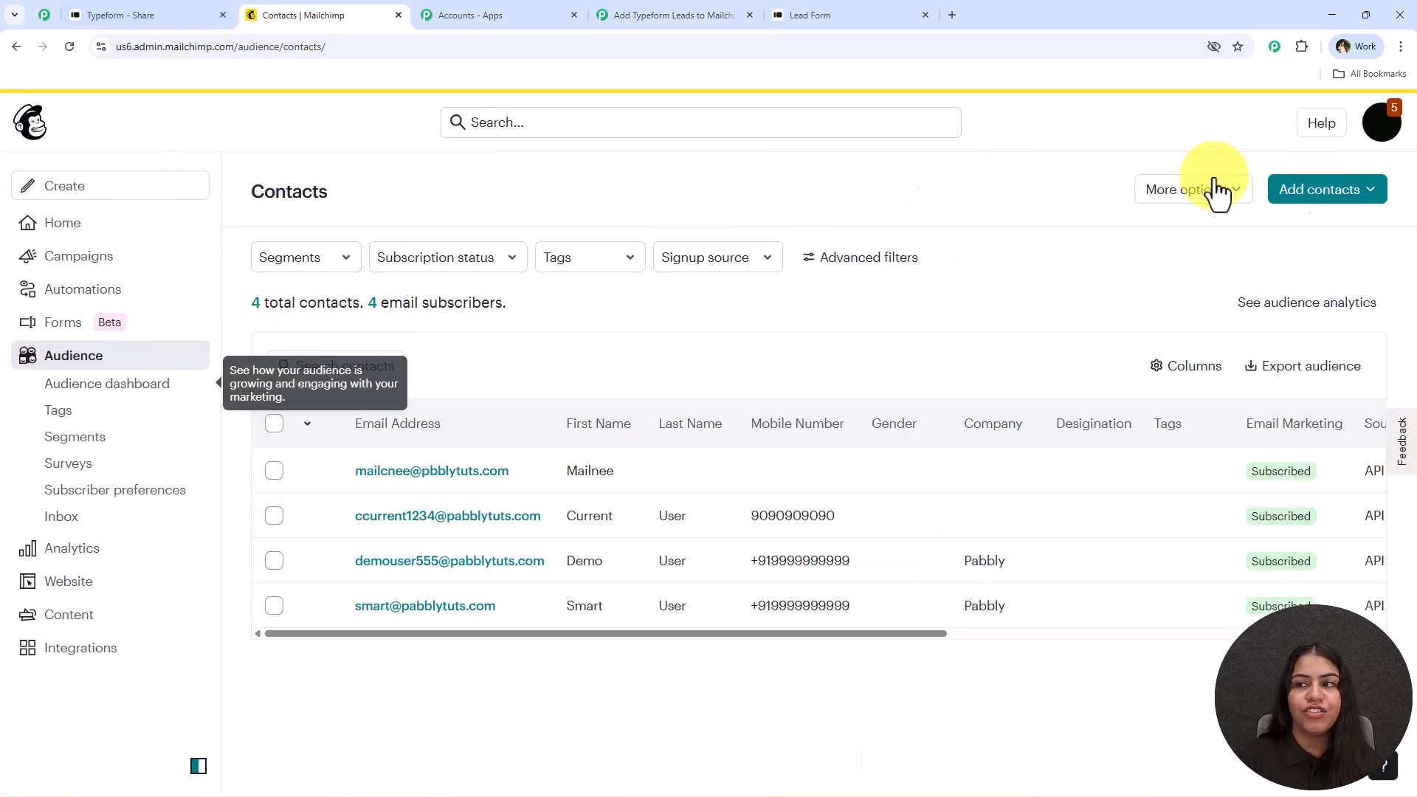
pyautogui.click(1377, 129)
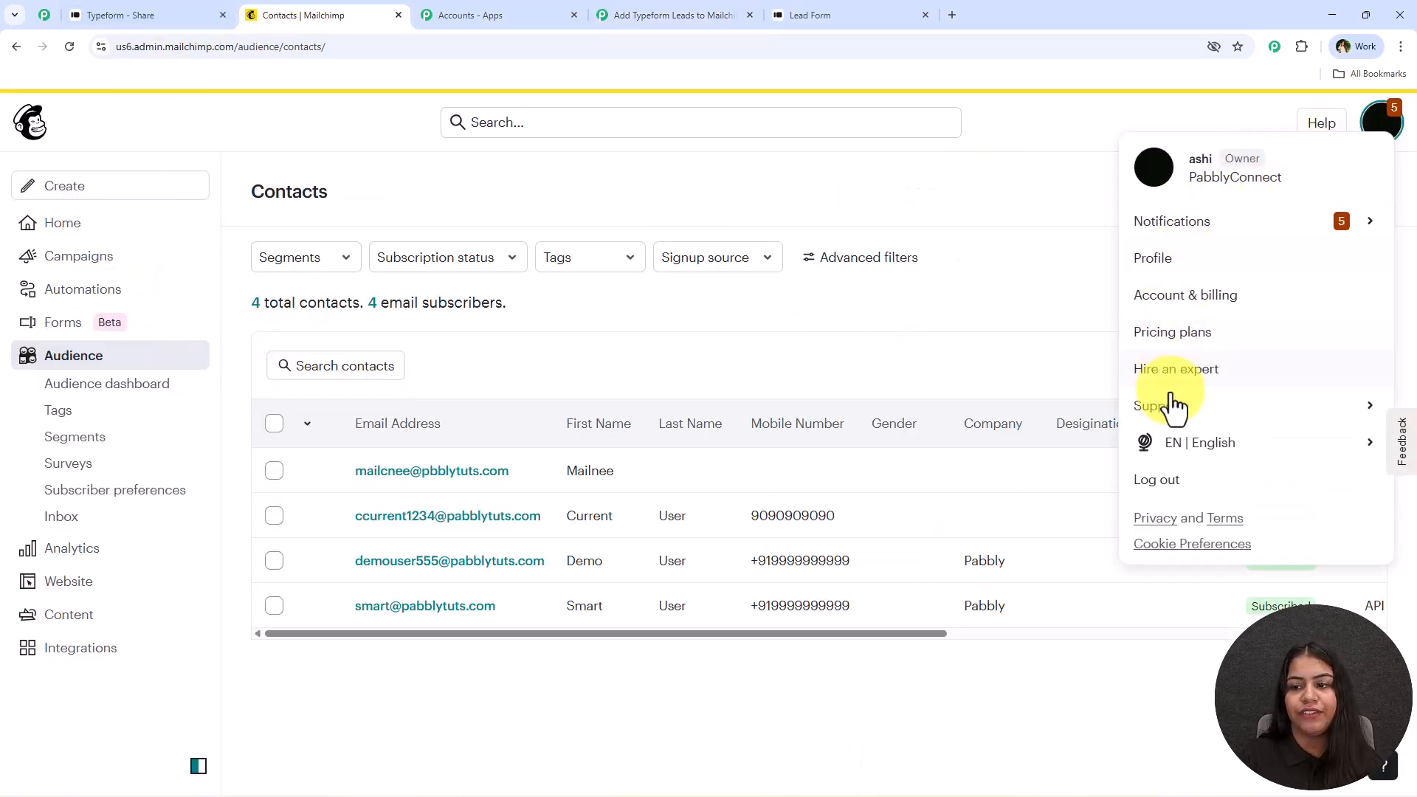
pyautogui.click(1191, 271)
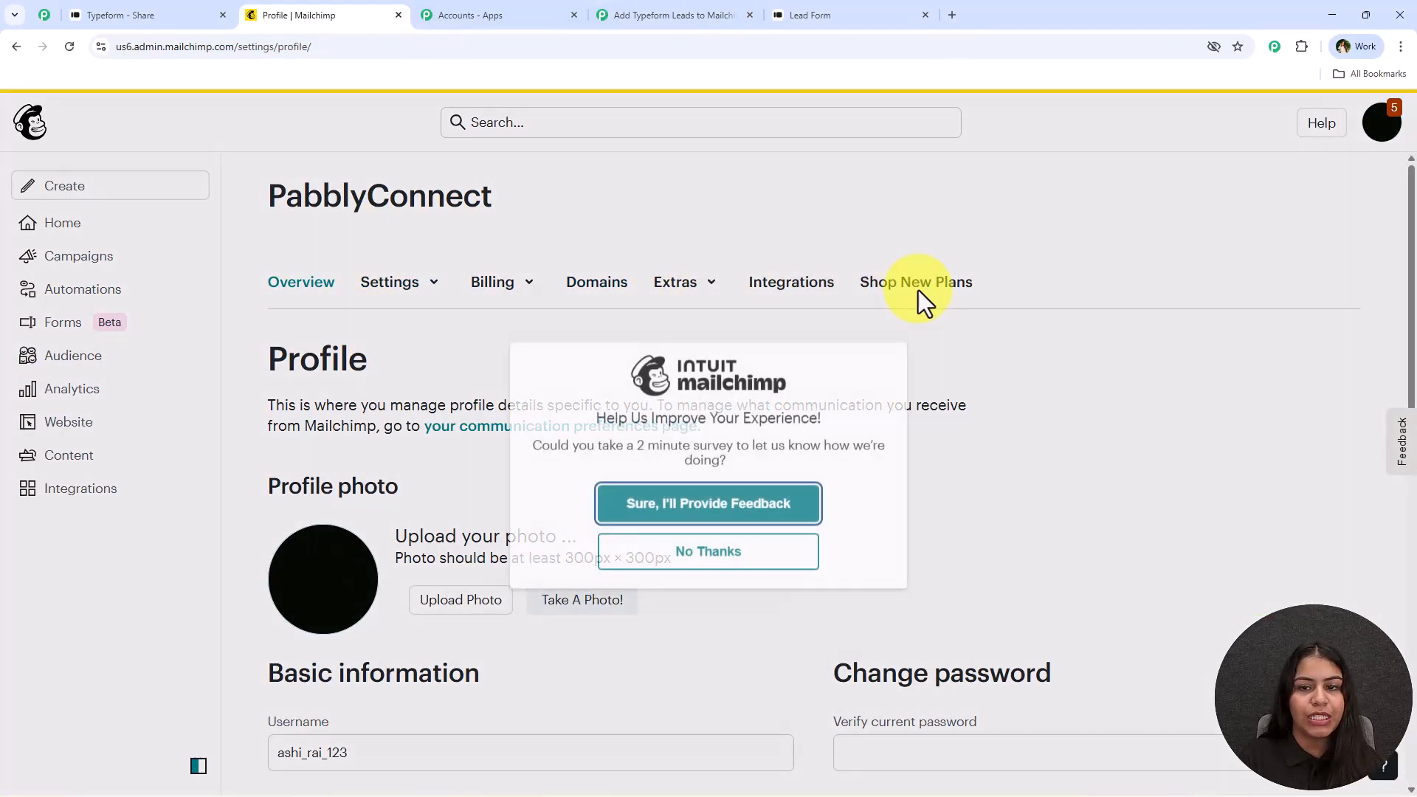
pyautogui.click(708, 528)
pyautogui.click(701, 281)
pyautogui.click(680, 373)
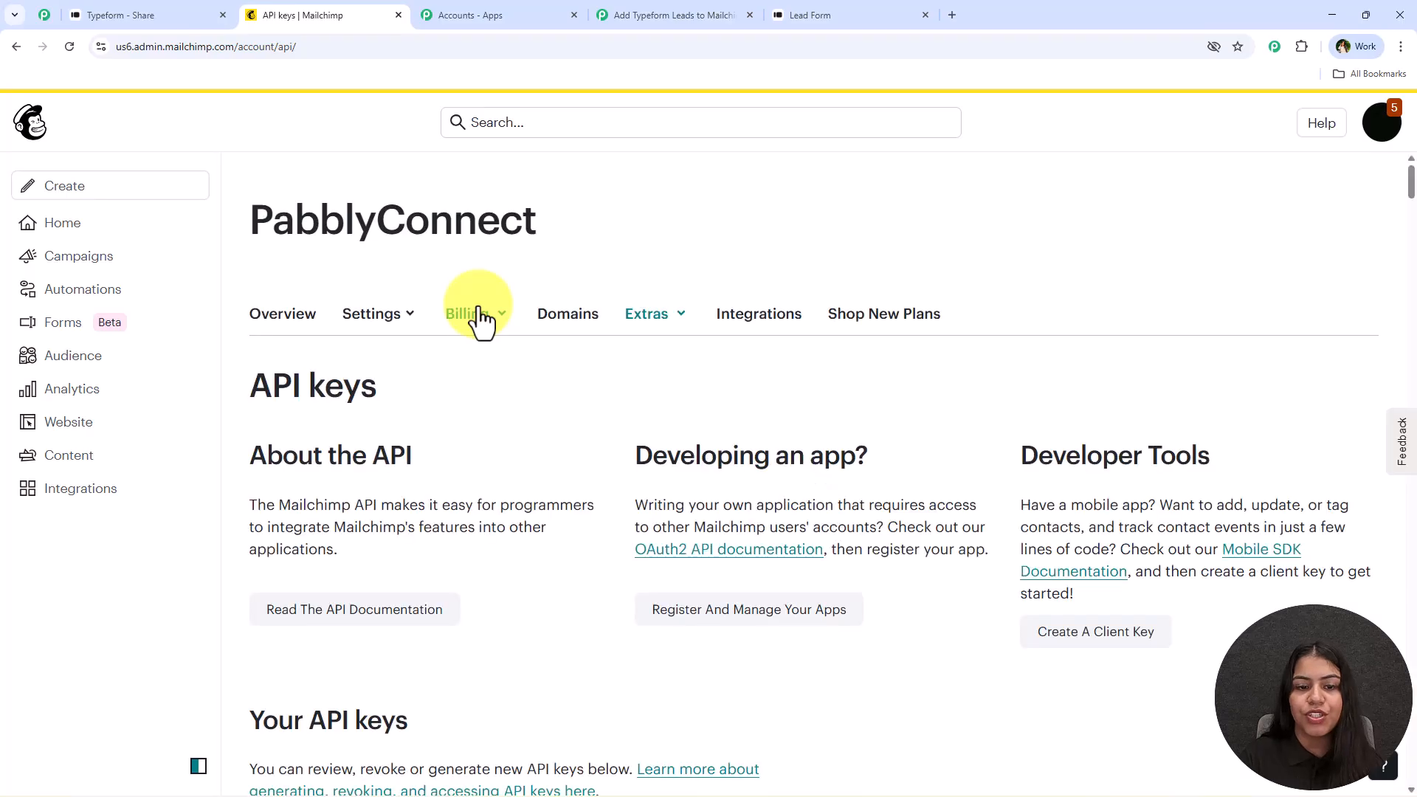
# Create a new Mailchimp API key below the list of existing keys, giving it a descriptive name
pyautogui.scroll(-10, 480, 316)
pyautogui.scroll(-8, 605, 464)
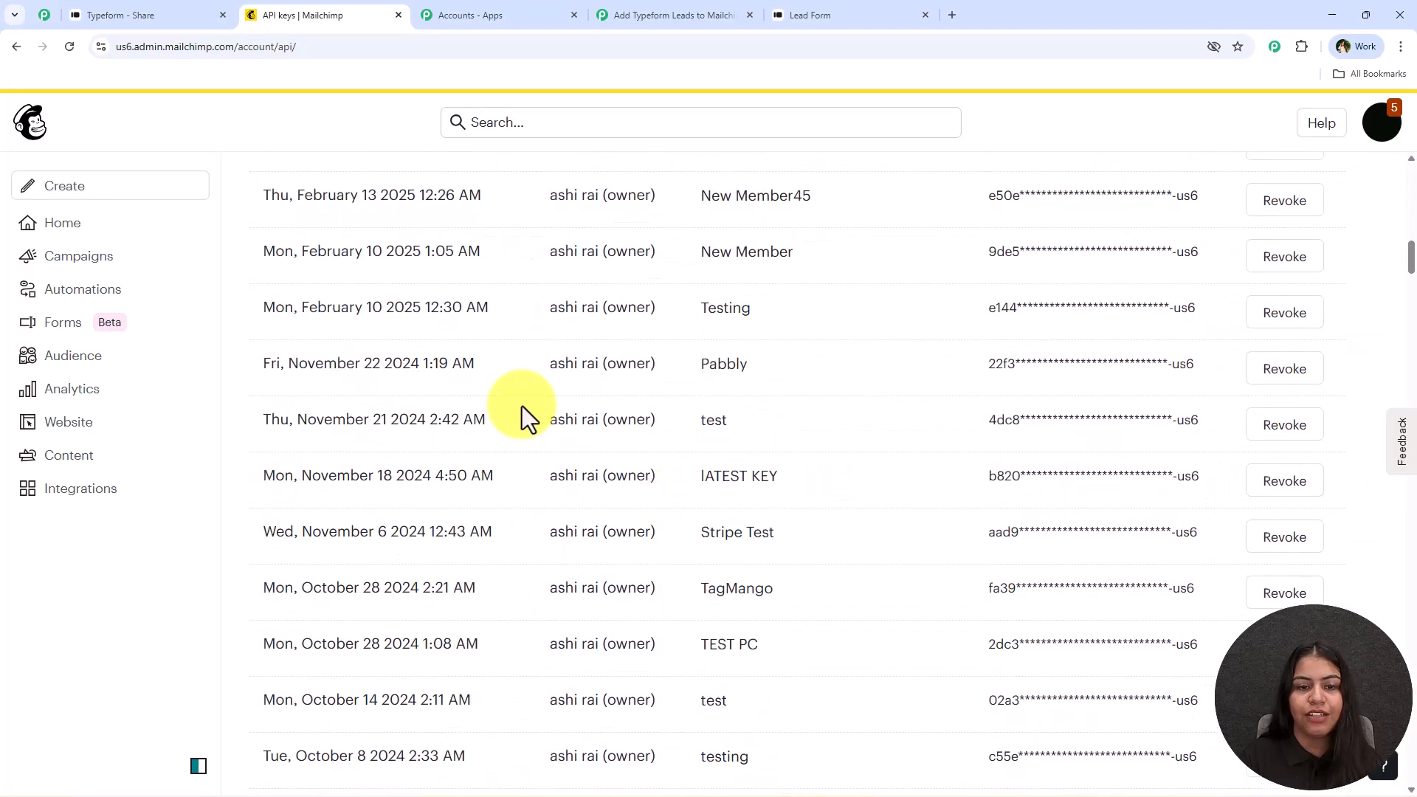
pyautogui.middleClick(529, 480)
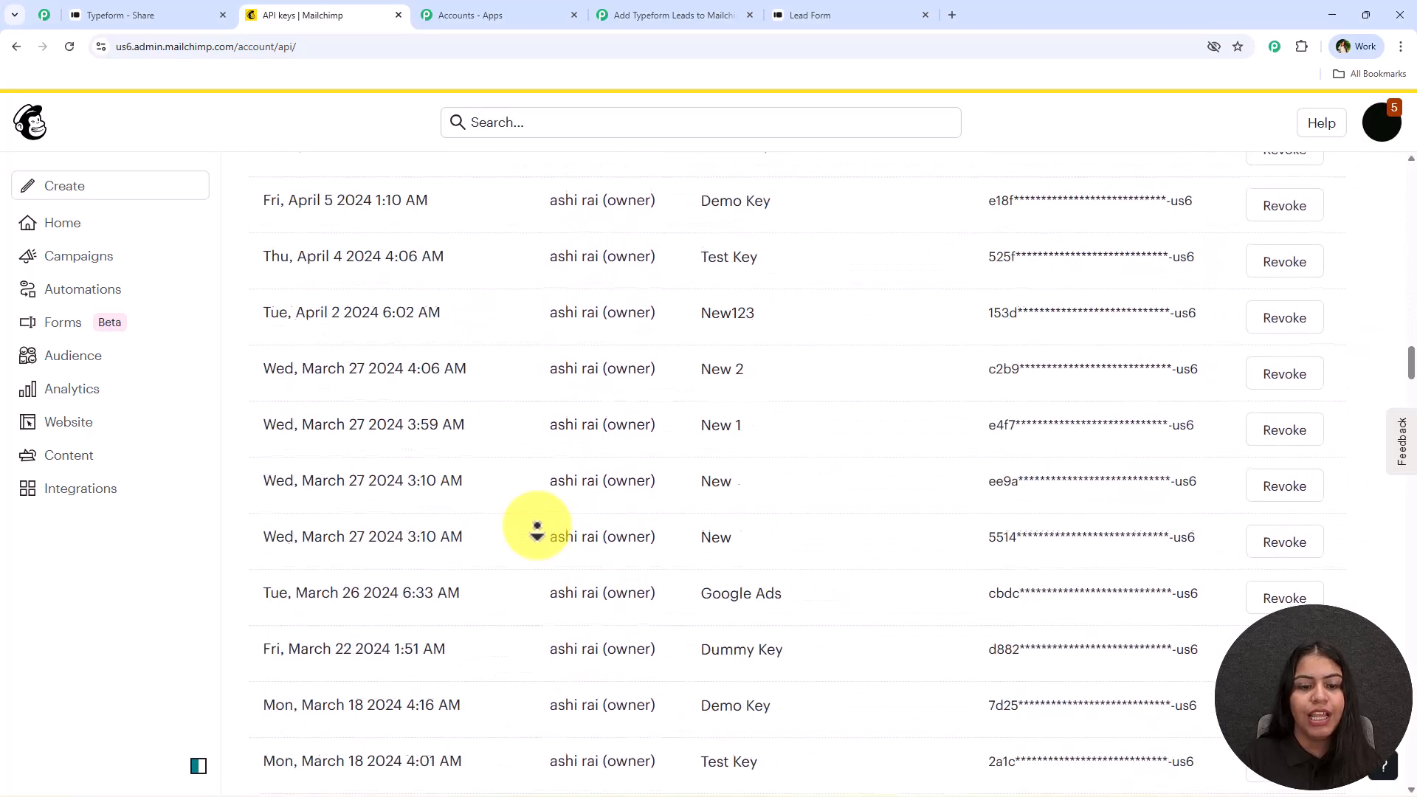
pyautogui.middleClick(538, 572)
pyautogui.scroll(6, 534, 516)
pyautogui.scroll(9, 532, 501)
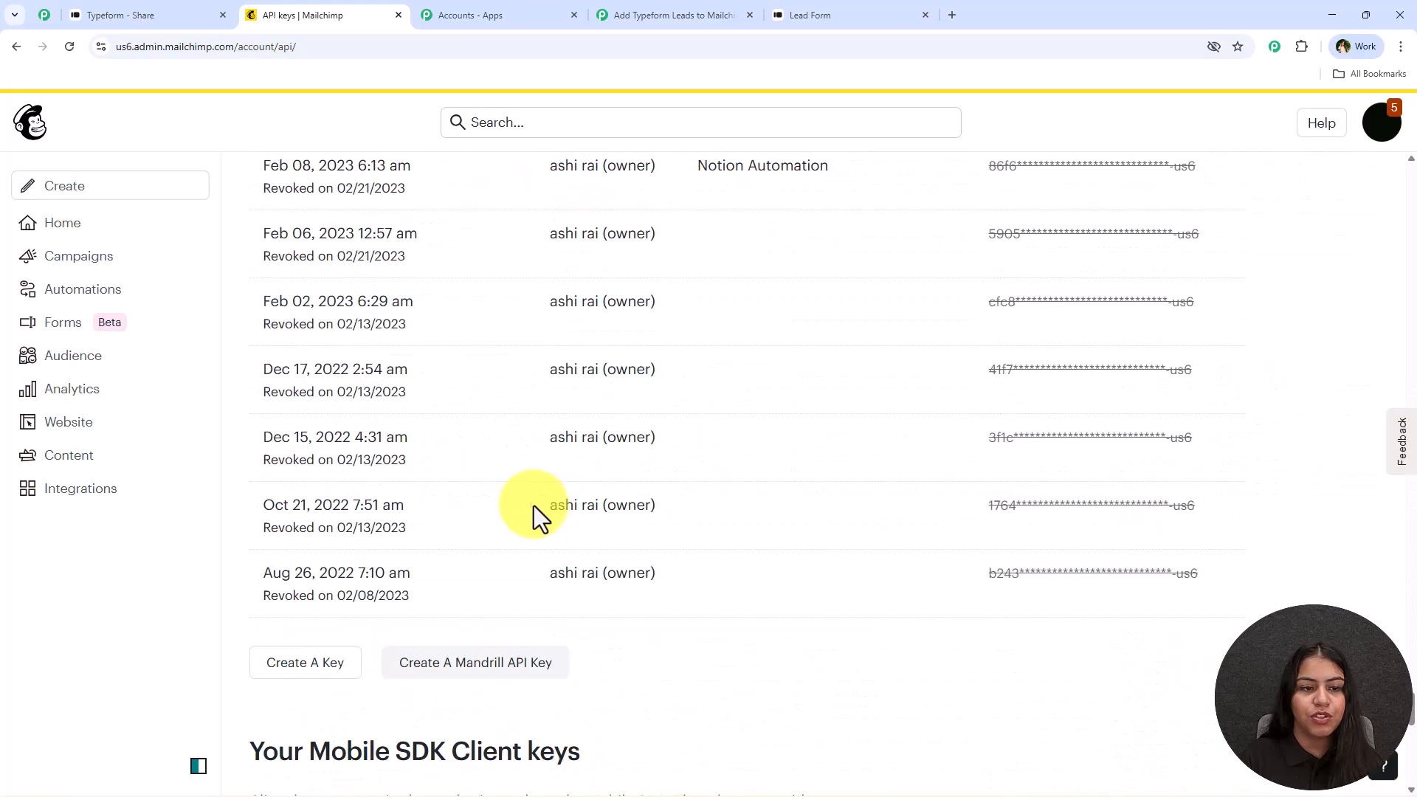
pyautogui.scroll(-5, 481, 544)
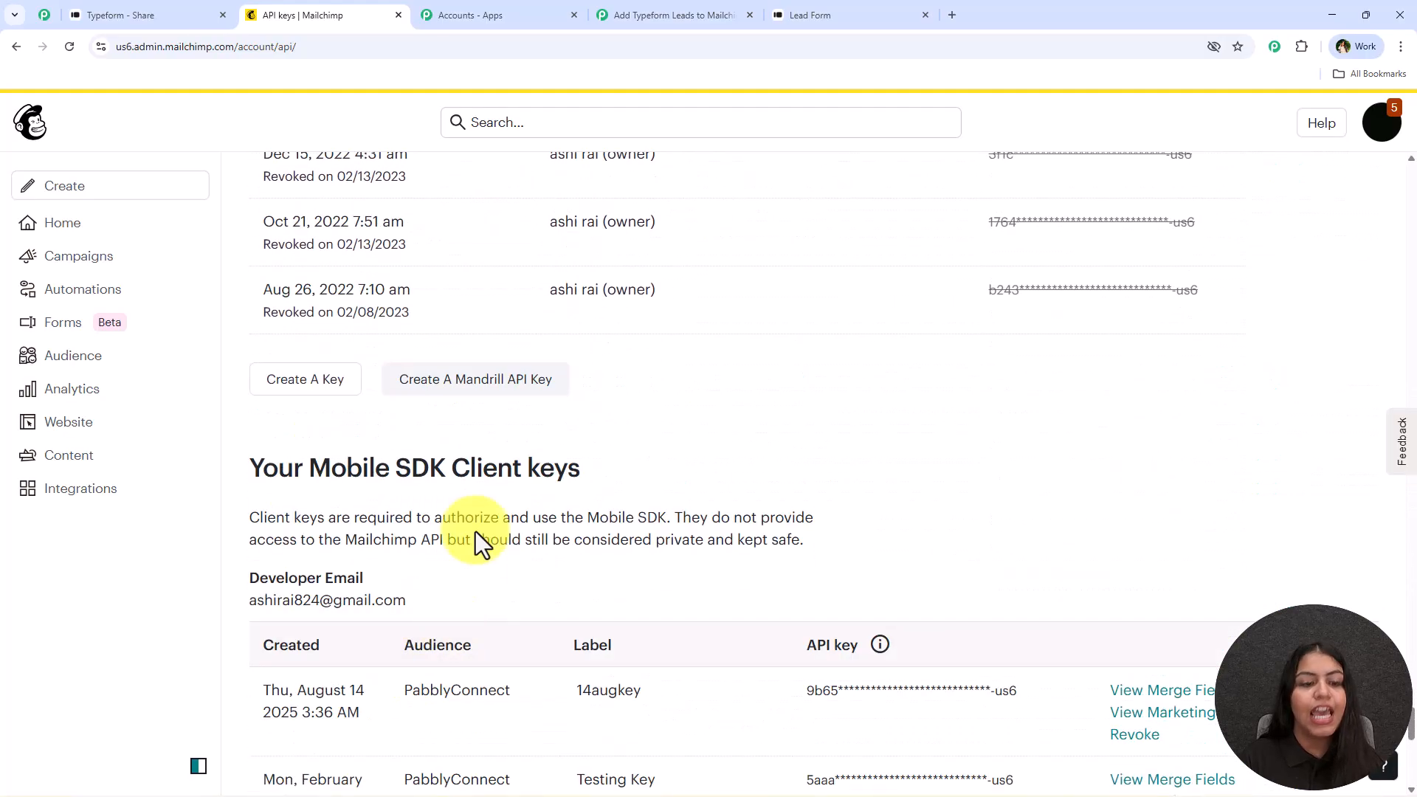
pyautogui.click(333, 391)
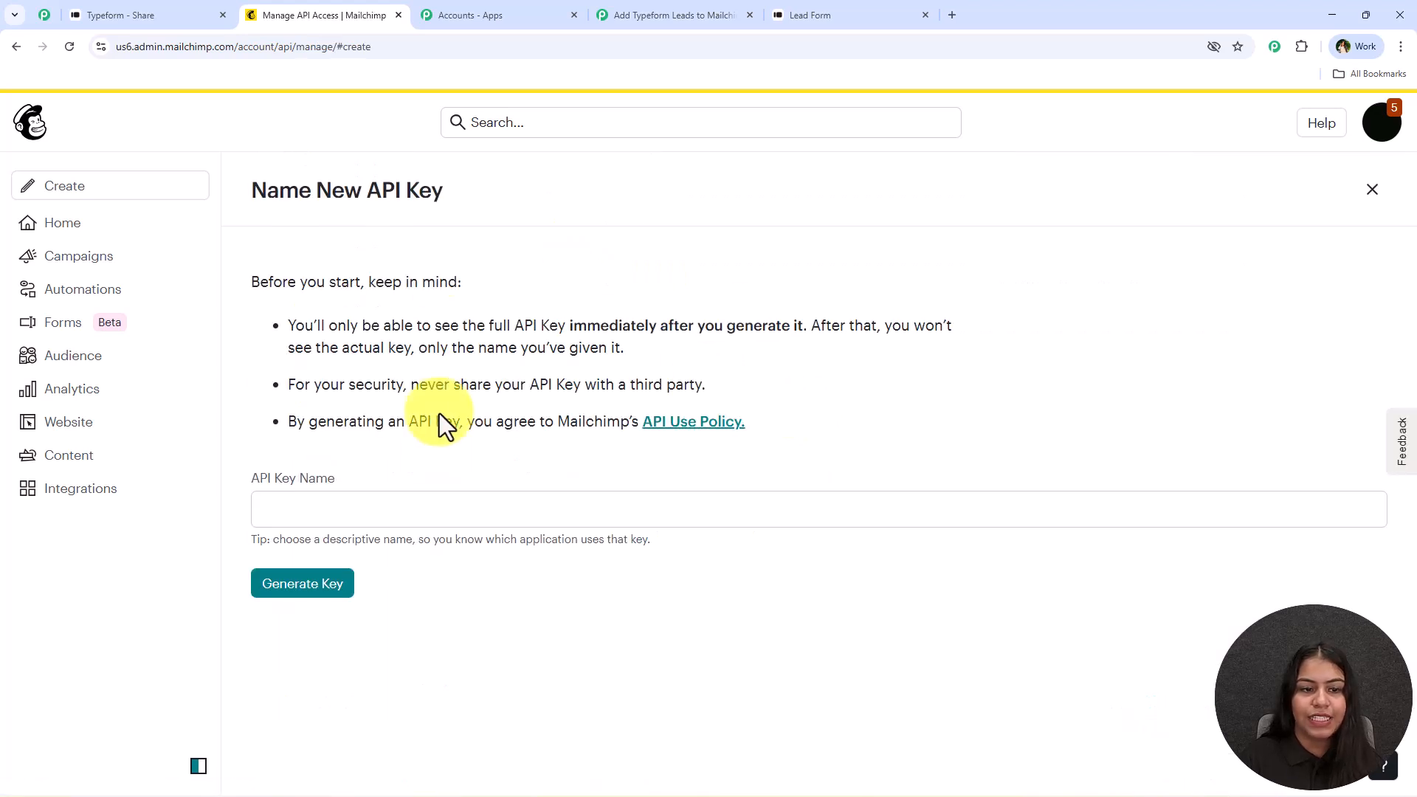
pyautogui.click(391, 507)
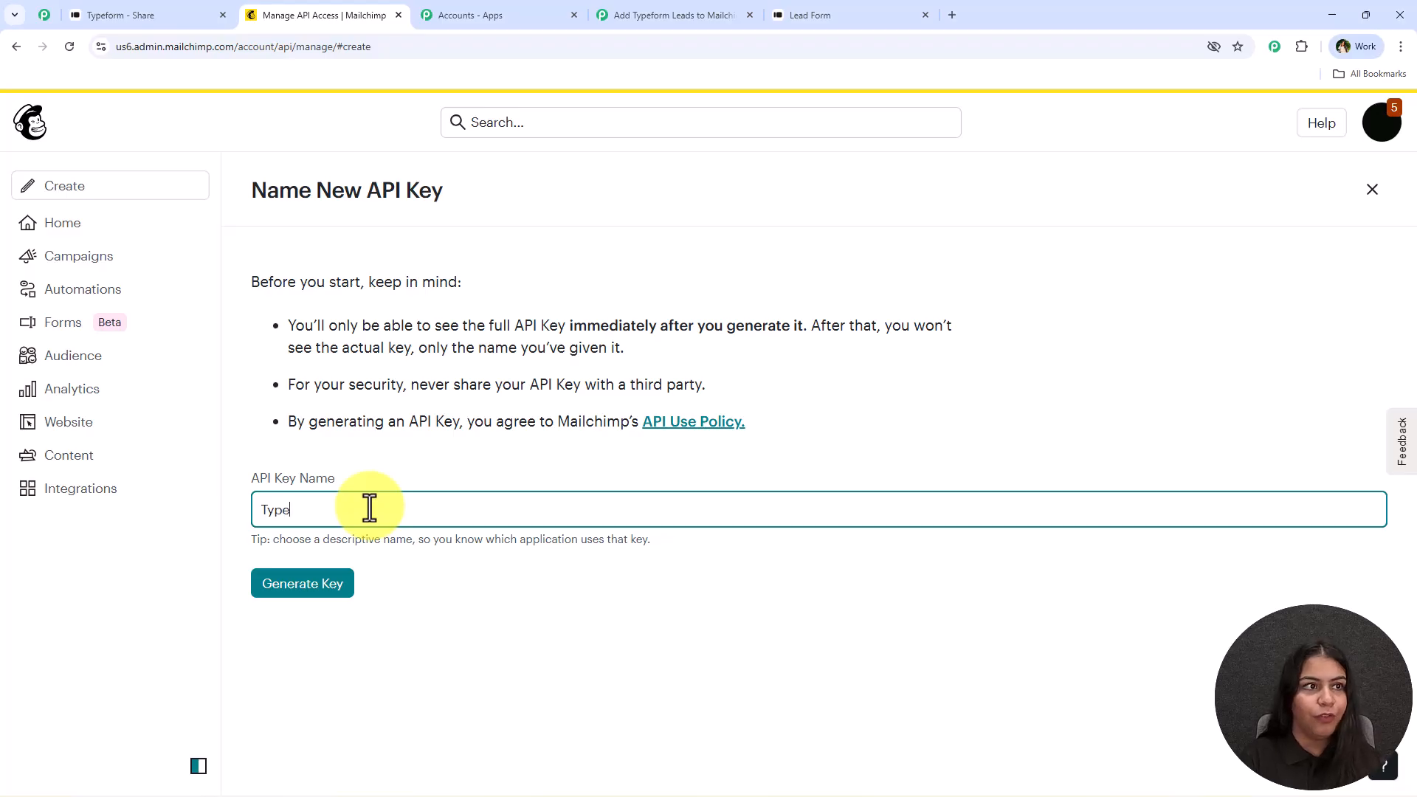
pyautogui.click(320, 570)
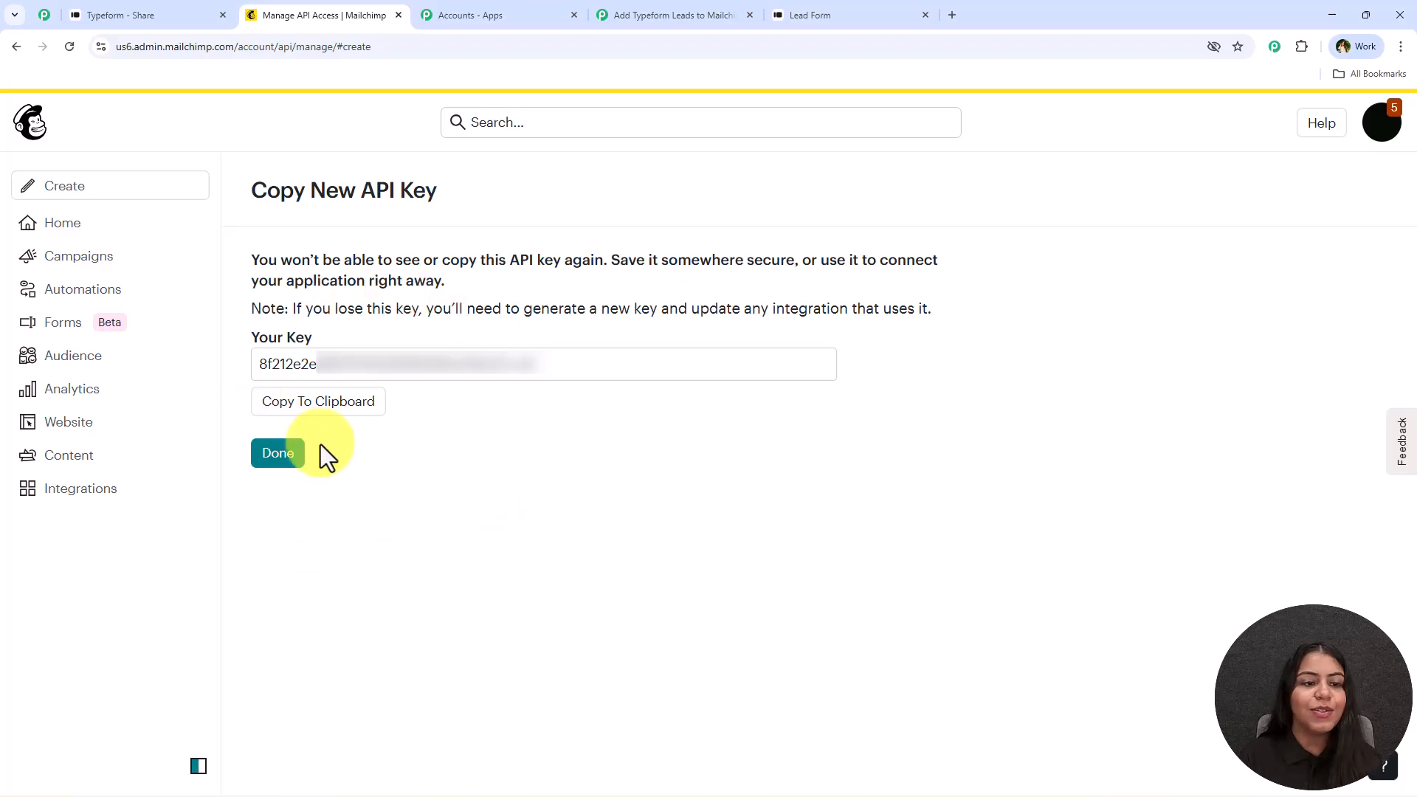
# Copy the generated API key, finish the key creation, and paste the key into the Pabbly Connect connection's Token field
pyautogui.click(325, 415)
pyautogui.click(278, 452)
pyautogui.click(657, 14)
pyautogui.rightClick(890, 437)
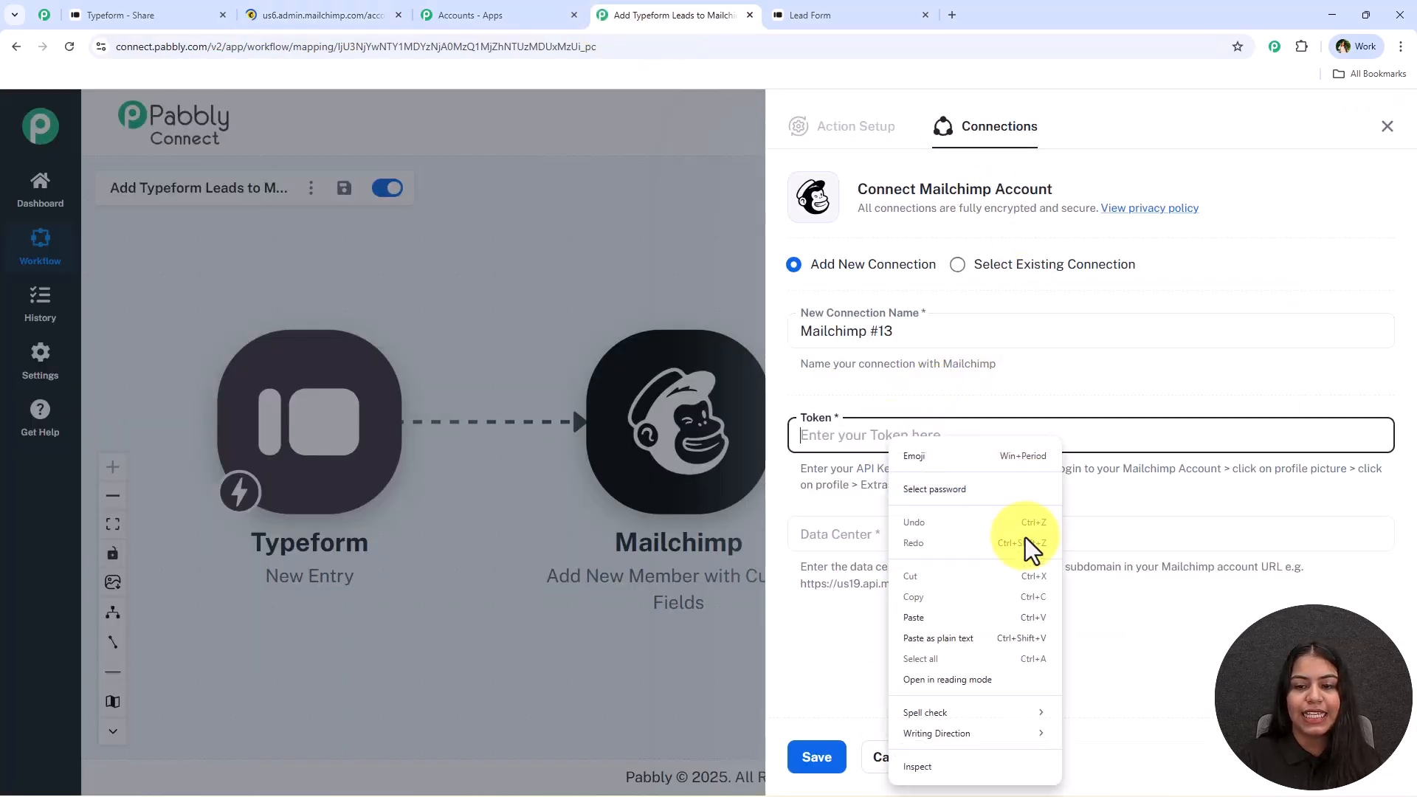
pyautogui.click(948, 618)
pyautogui.click(917, 536)
pyautogui.click(1109, 616)
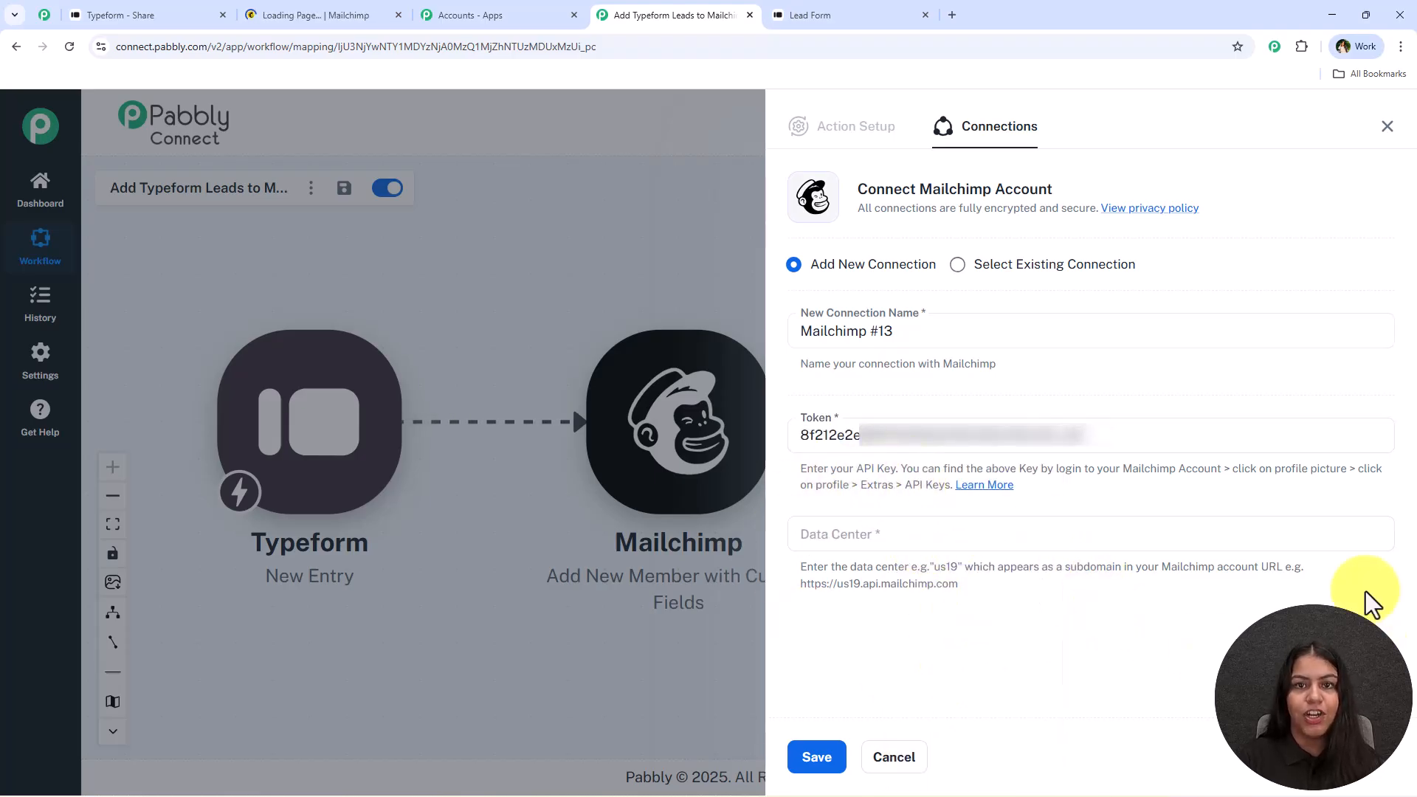
# Copy the Mailchimp API keys page's URL and paste it into the Pabbly Connect connection's Data Center field
pyautogui.click(246, 3)
pyautogui.click(384, 49)
pyautogui.hotkey('ctrl', 'c')
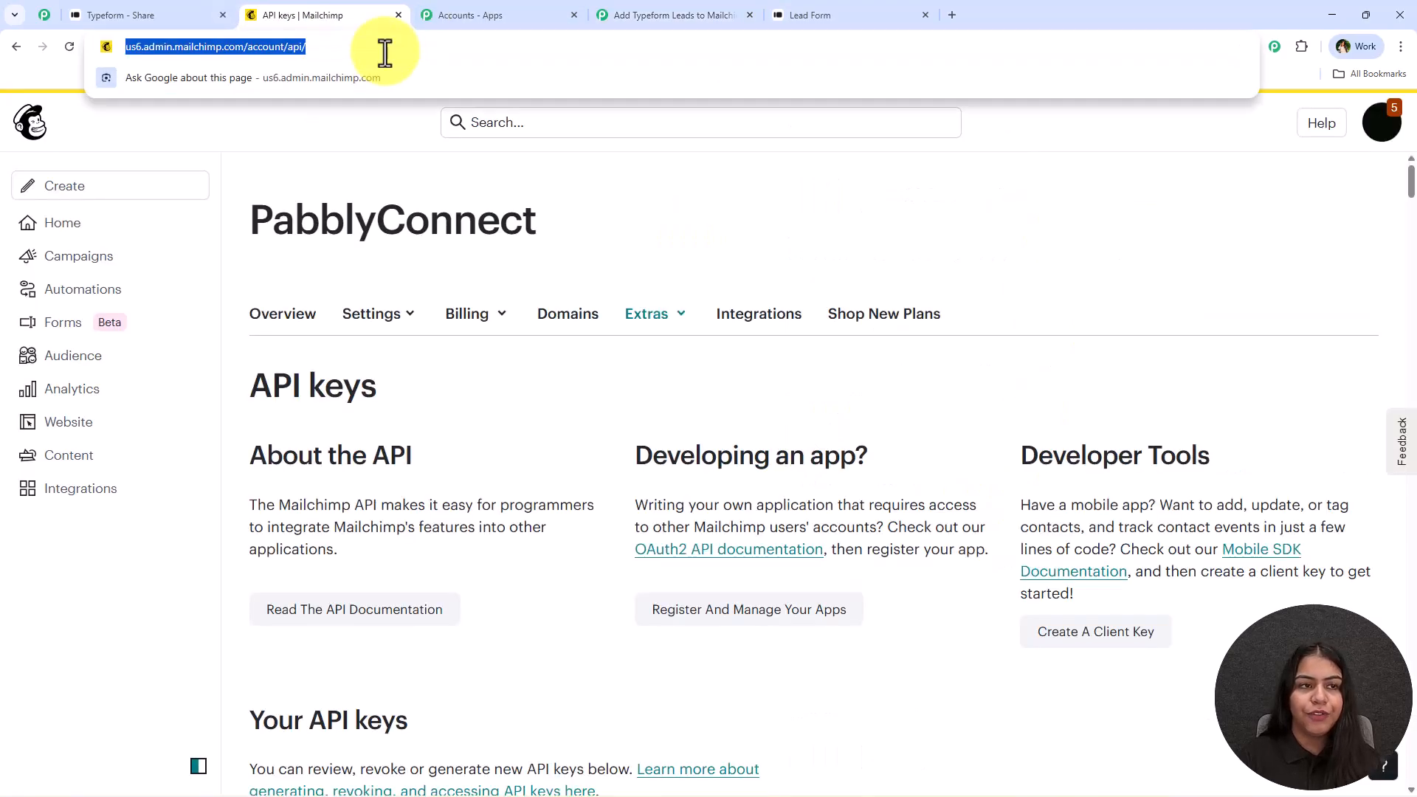
pyautogui.click(622, 13)
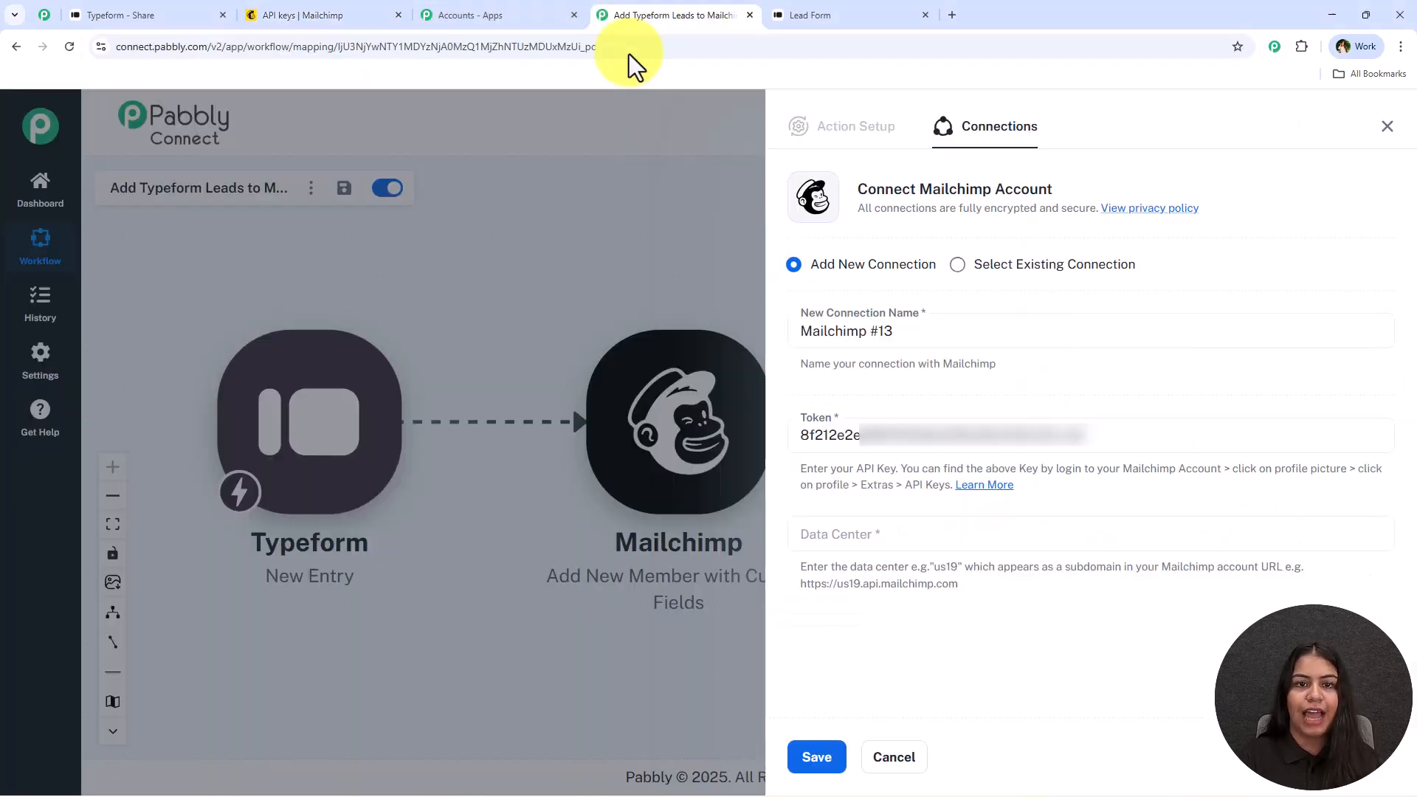
pyautogui.click(897, 539)
pyautogui.hotkey('ctrl', 'v')
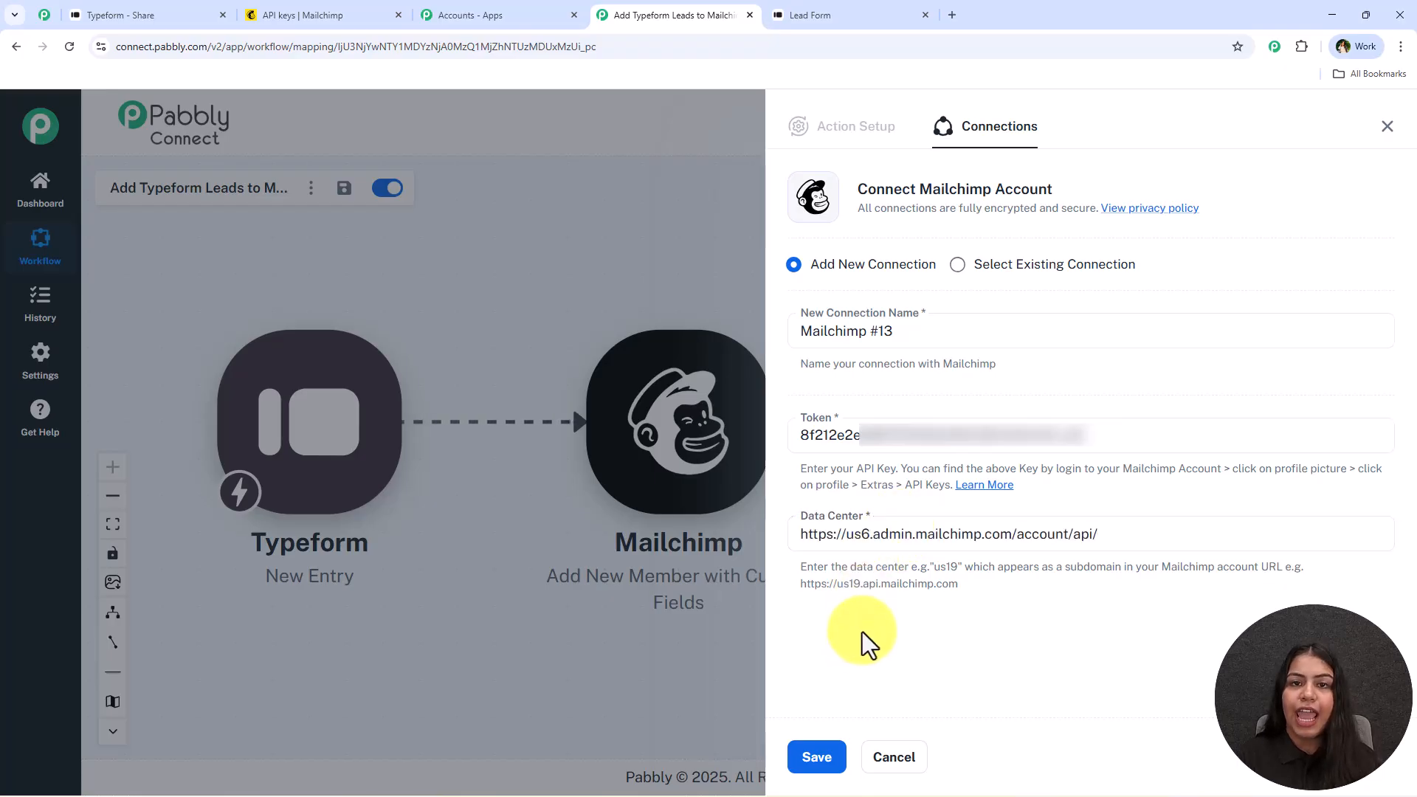
# Trim the Data Center value to us6 and save the new Mailchimp connection
pyautogui.moveTo(803, 537); pyautogui.dragTo(849, 546)
pyautogui.press('BackSpace')
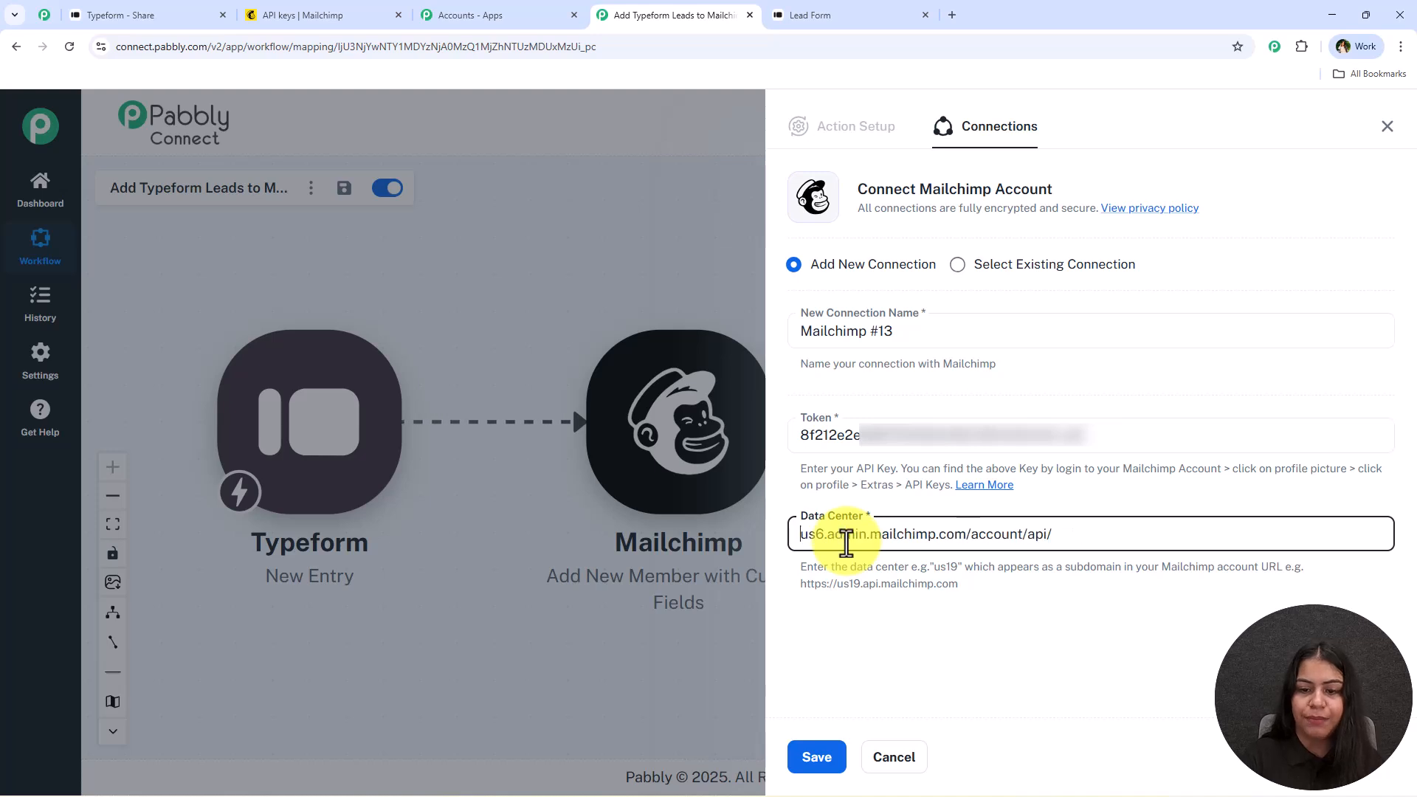
pyautogui.moveTo(824, 537); pyautogui.dragTo(1316, 555)
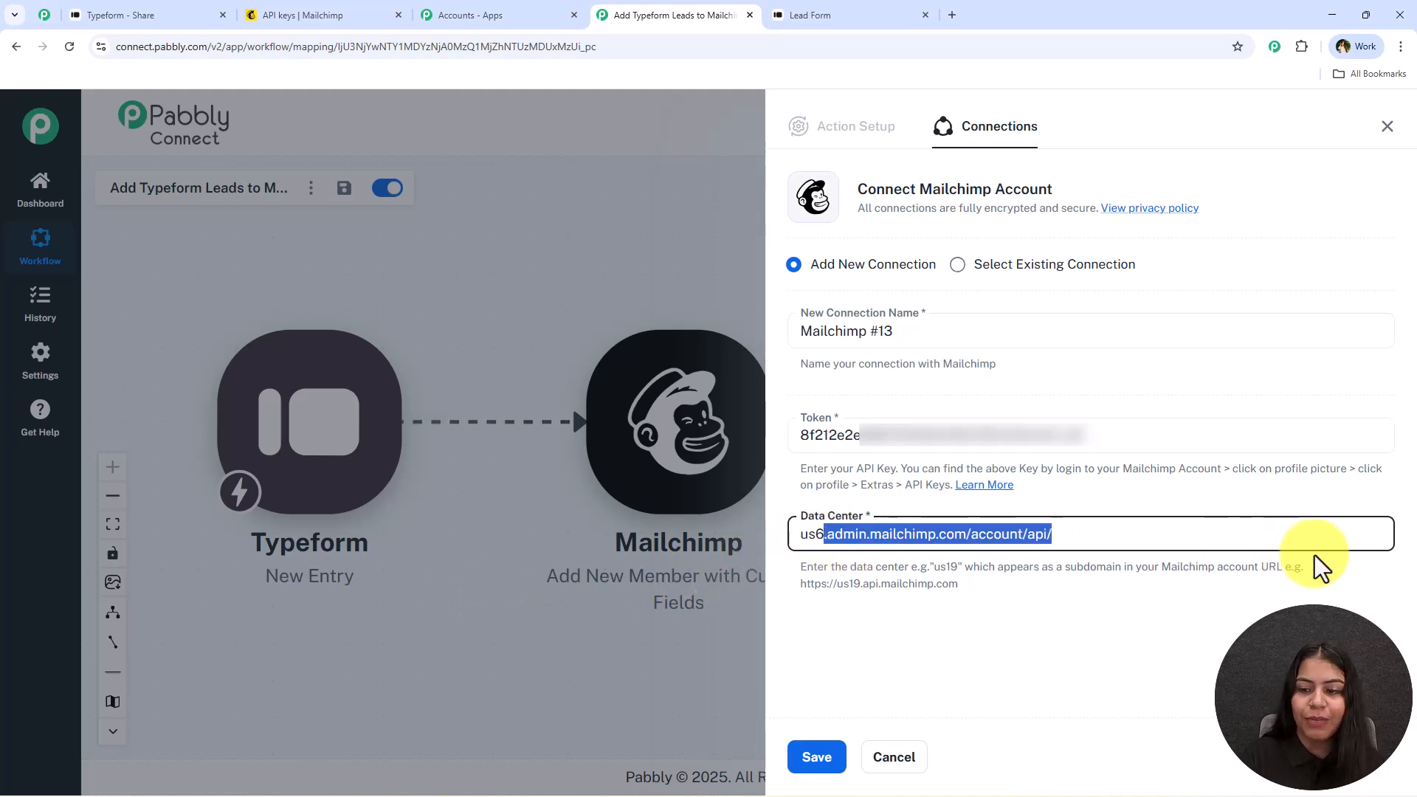
pyautogui.press('BackSpace')
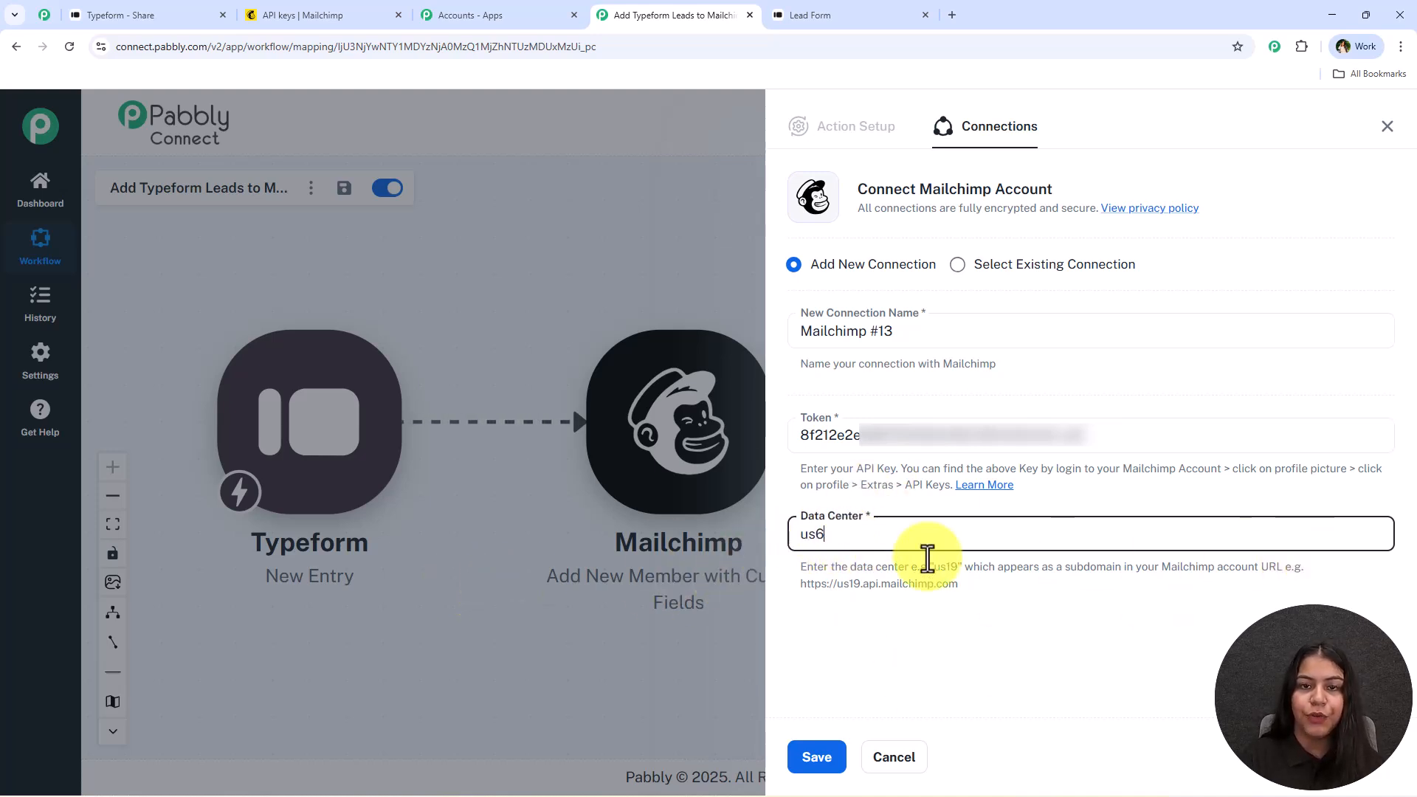
pyautogui.click(950, 617)
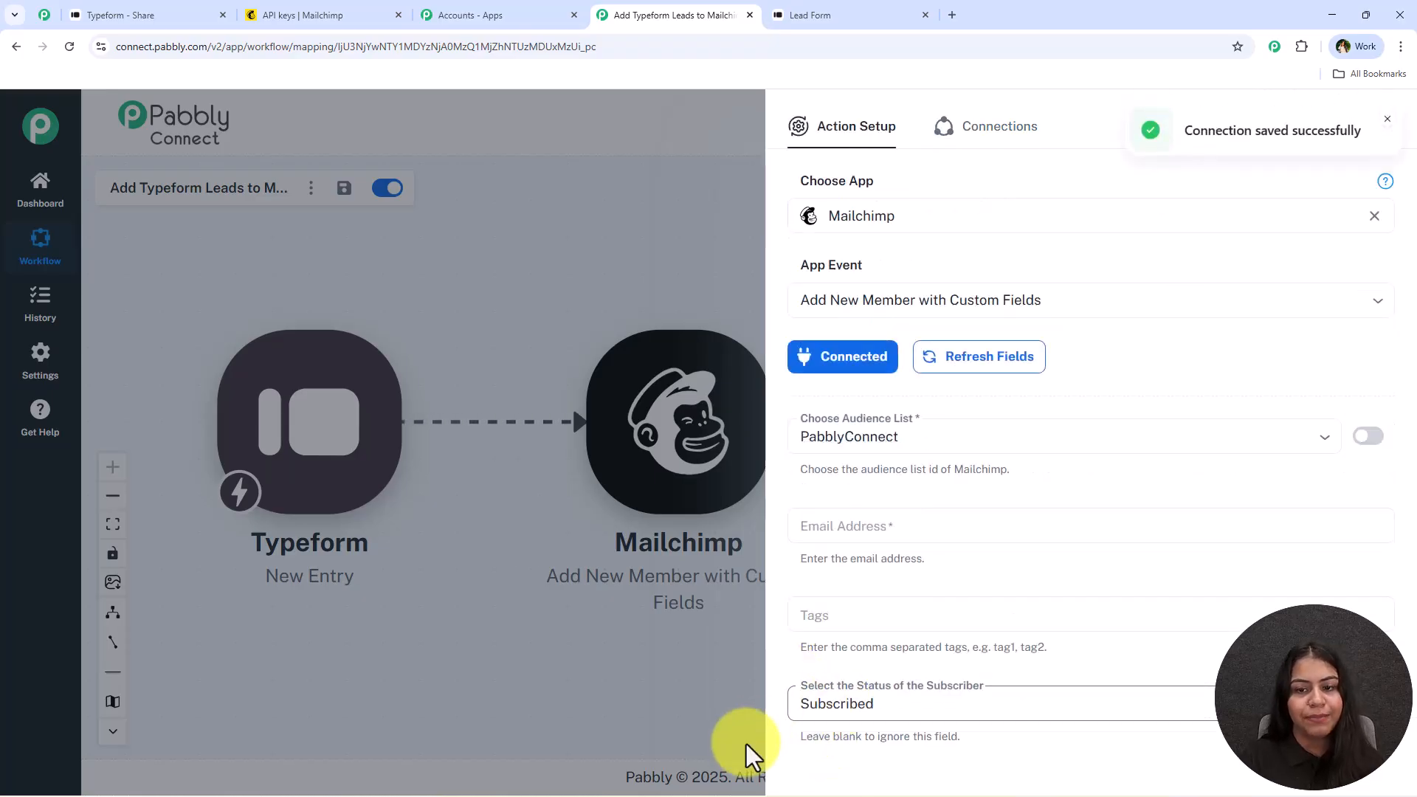
# Check the available audience lists, keeping PabblyConnect, and look over the member fields to fill in
pyautogui.click(891, 438)
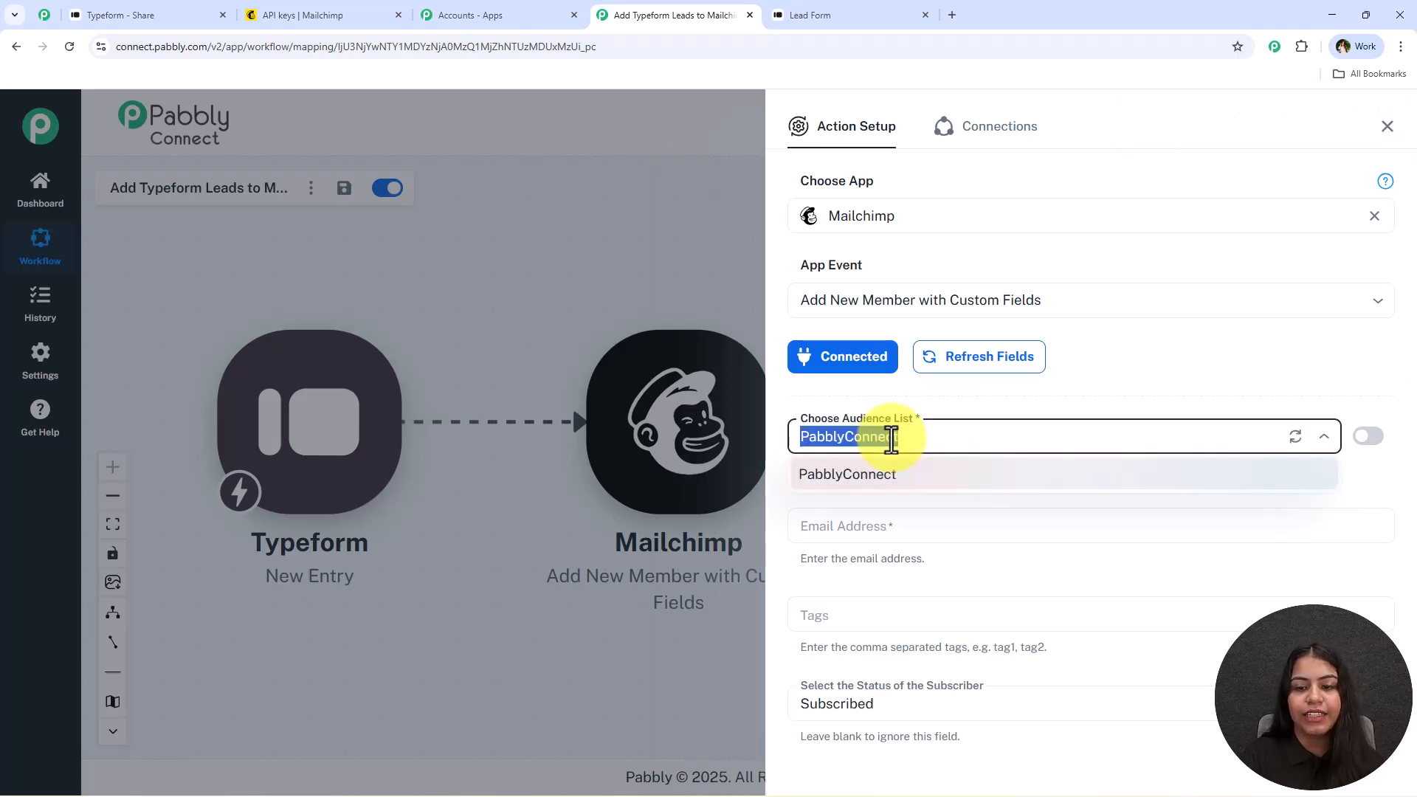
pyautogui.click(1038, 406)
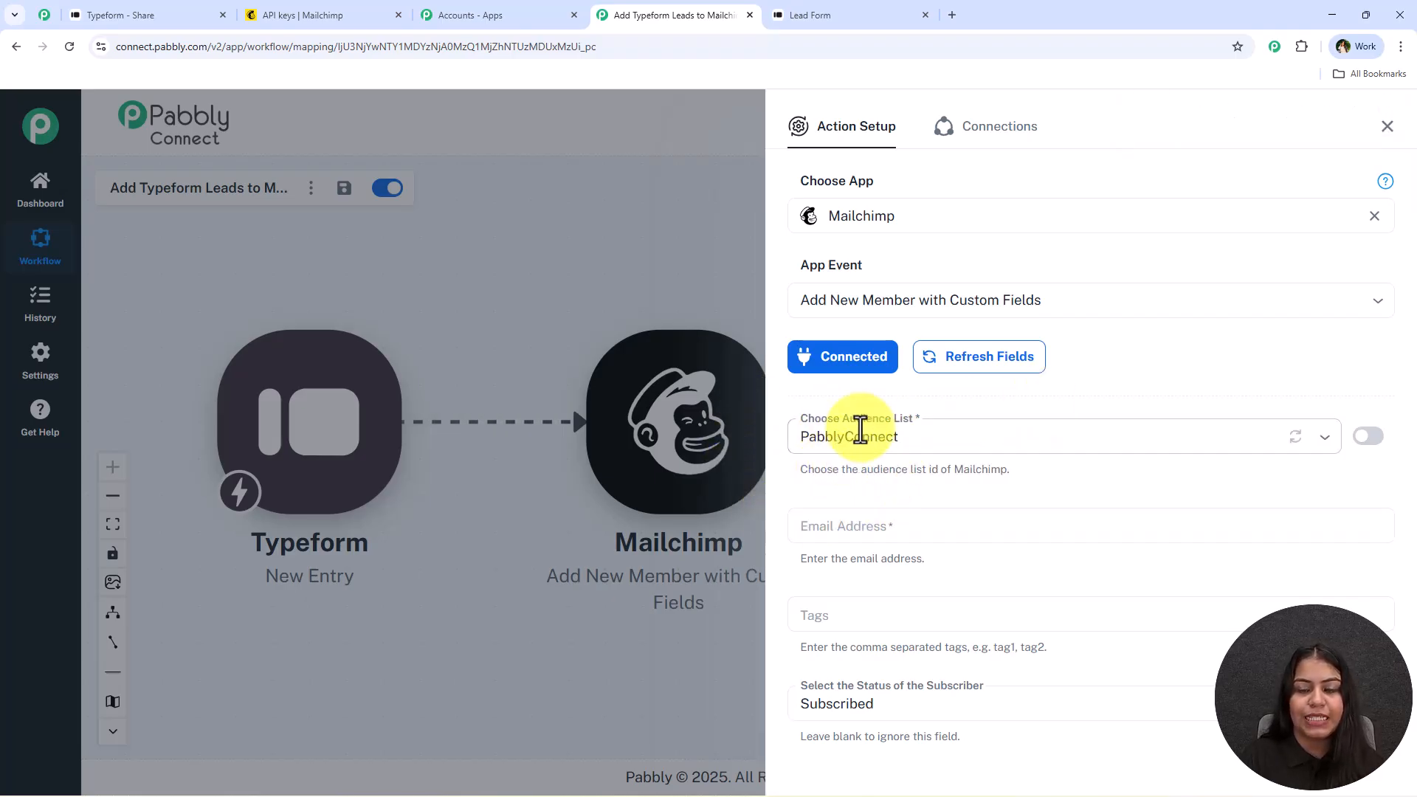
pyautogui.scroll(-2, 918, 344)
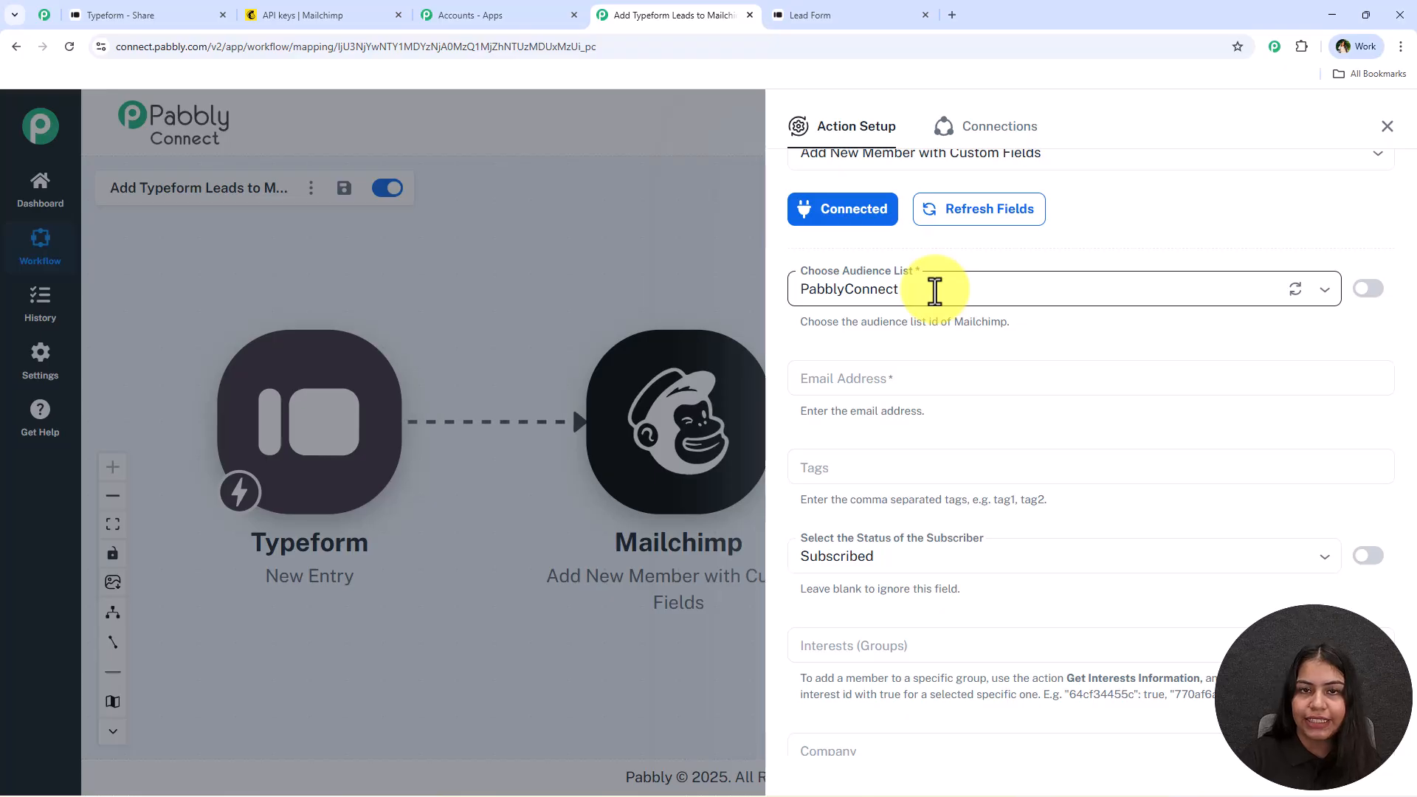
pyautogui.scroll(-2, 934, 313)
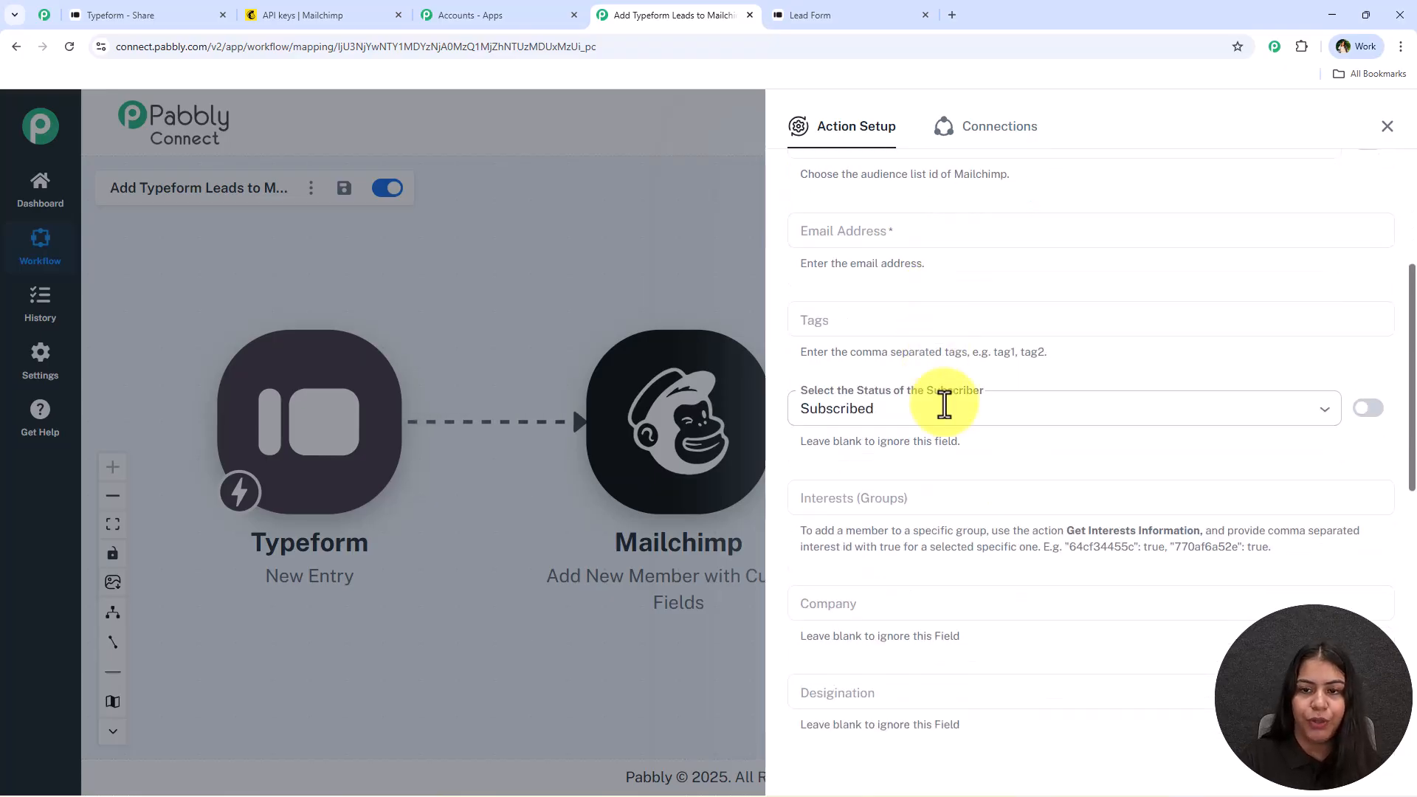
pyautogui.scroll(1, 952, 369)
# Clear the manually entered e-mail and map Email Address to the Typeform answers 3 email value
pyautogui.click(908, 309)
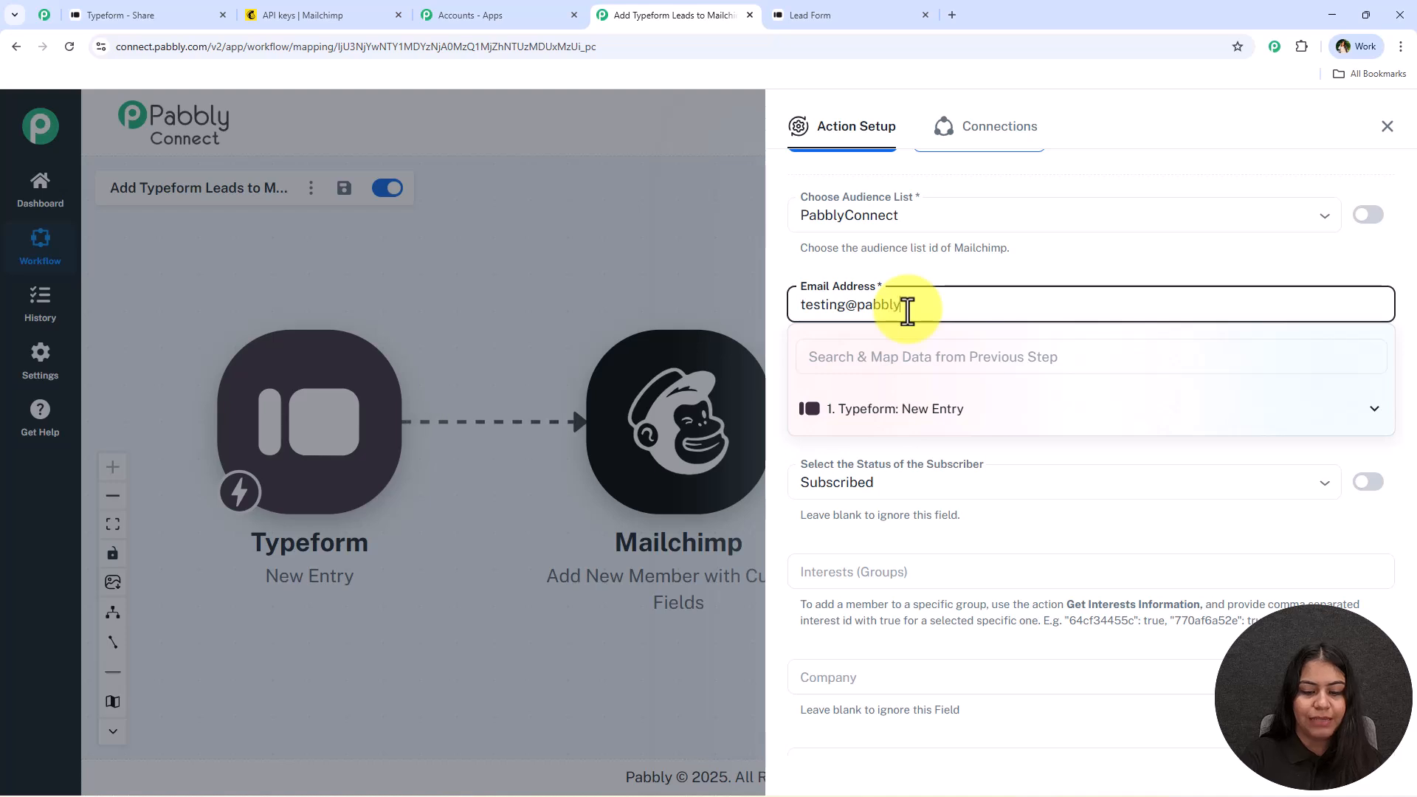
pyautogui.hotkey('ctrl', 'a')
pyautogui.press('BackSpace')
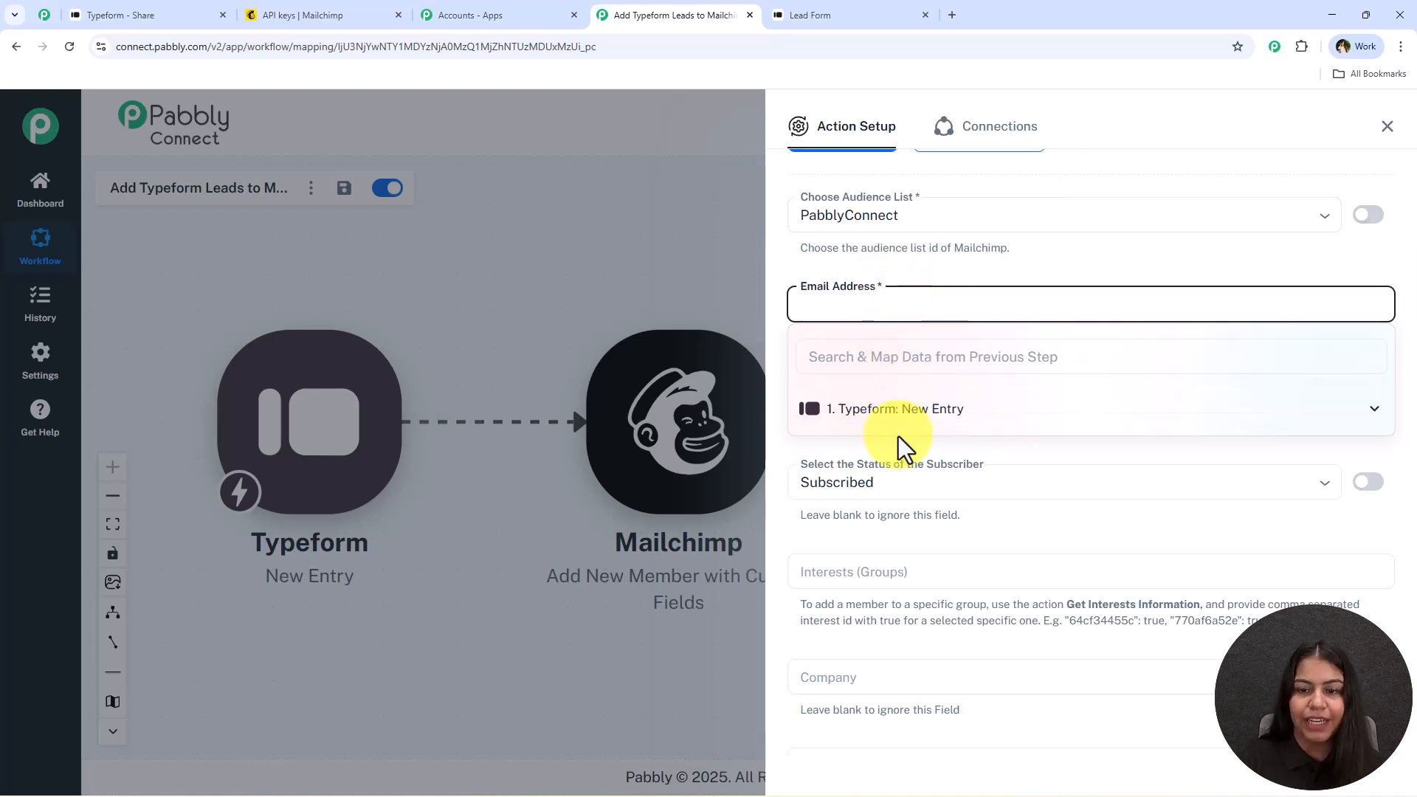
pyautogui.click(880, 429)
pyautogui.click(959, 355)
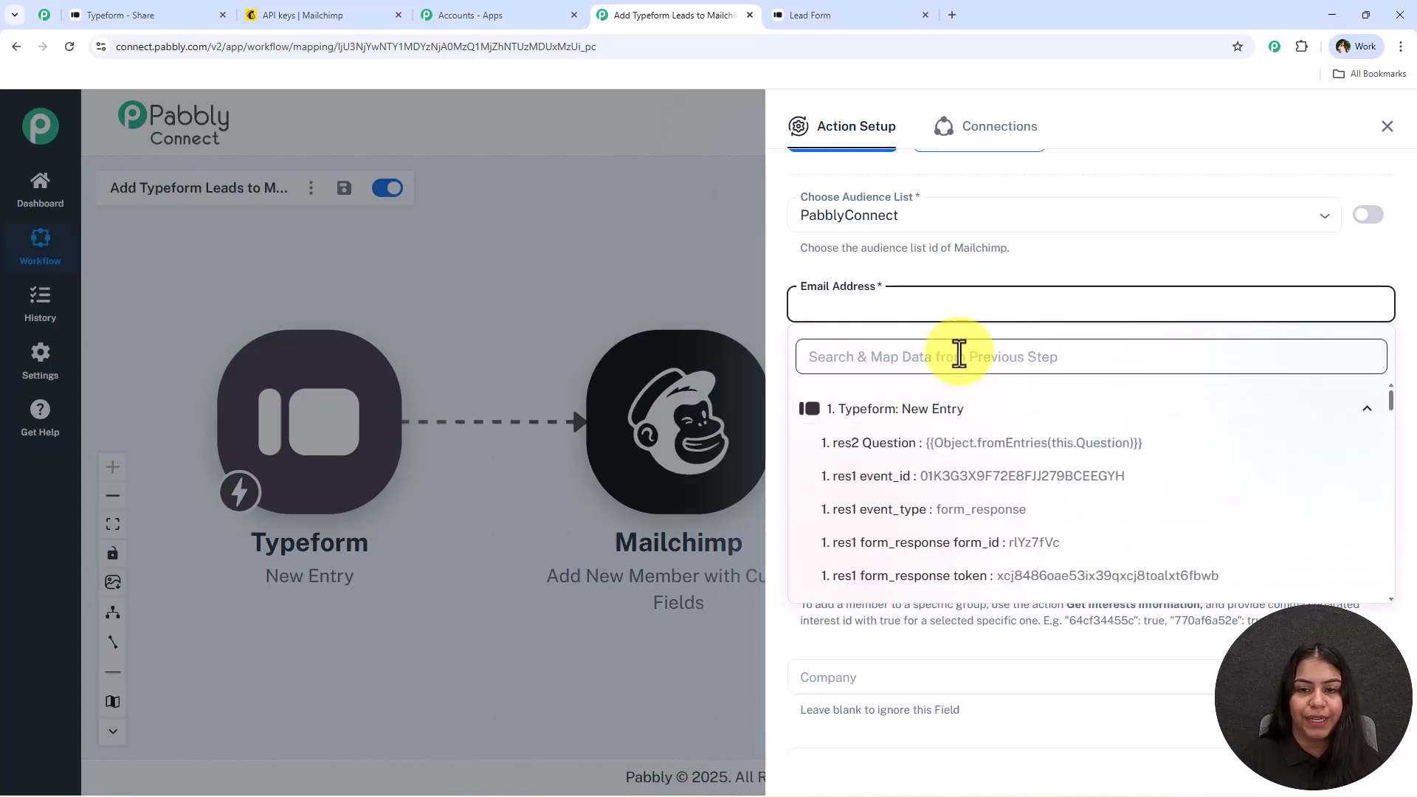
pyautogui.write('@')
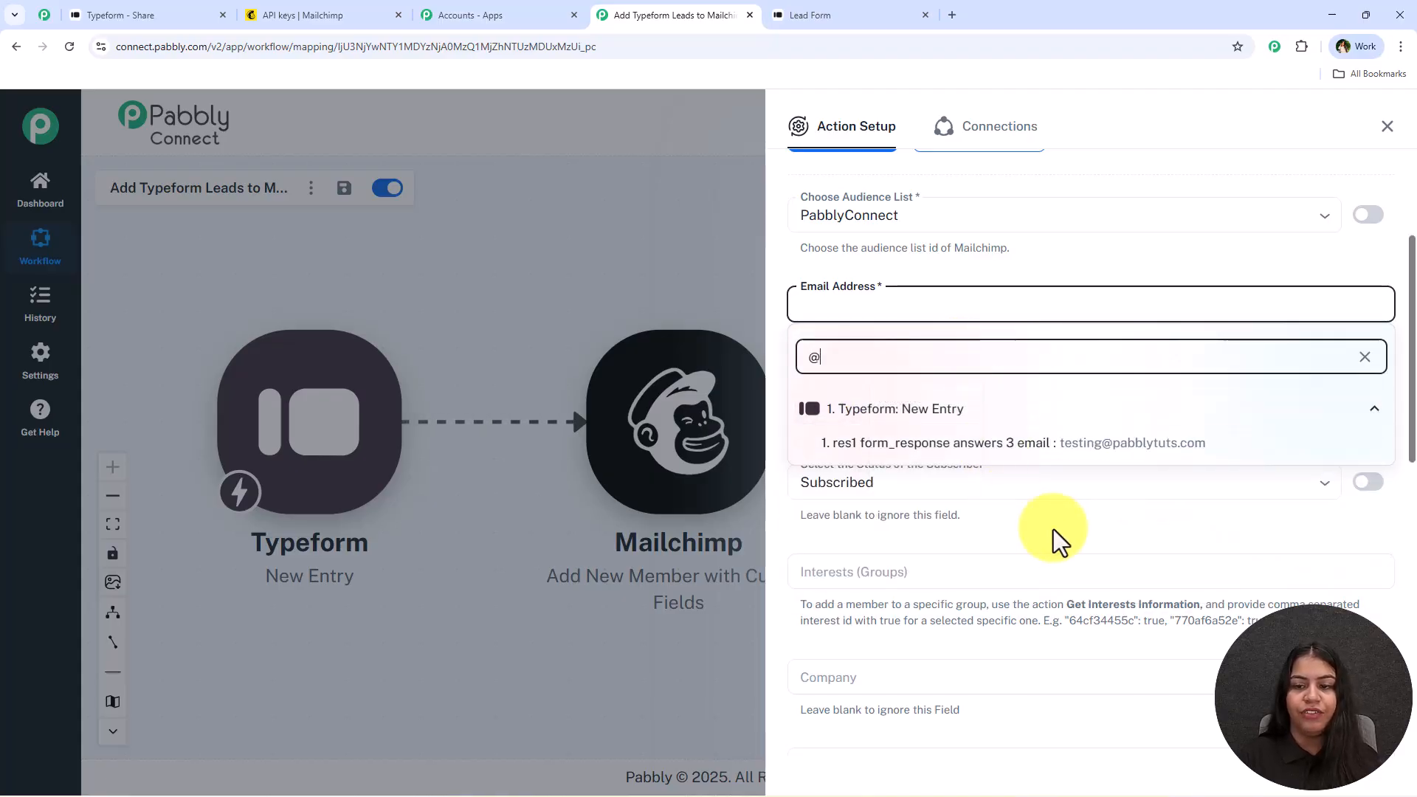
pyautogui.click(1135, 453)
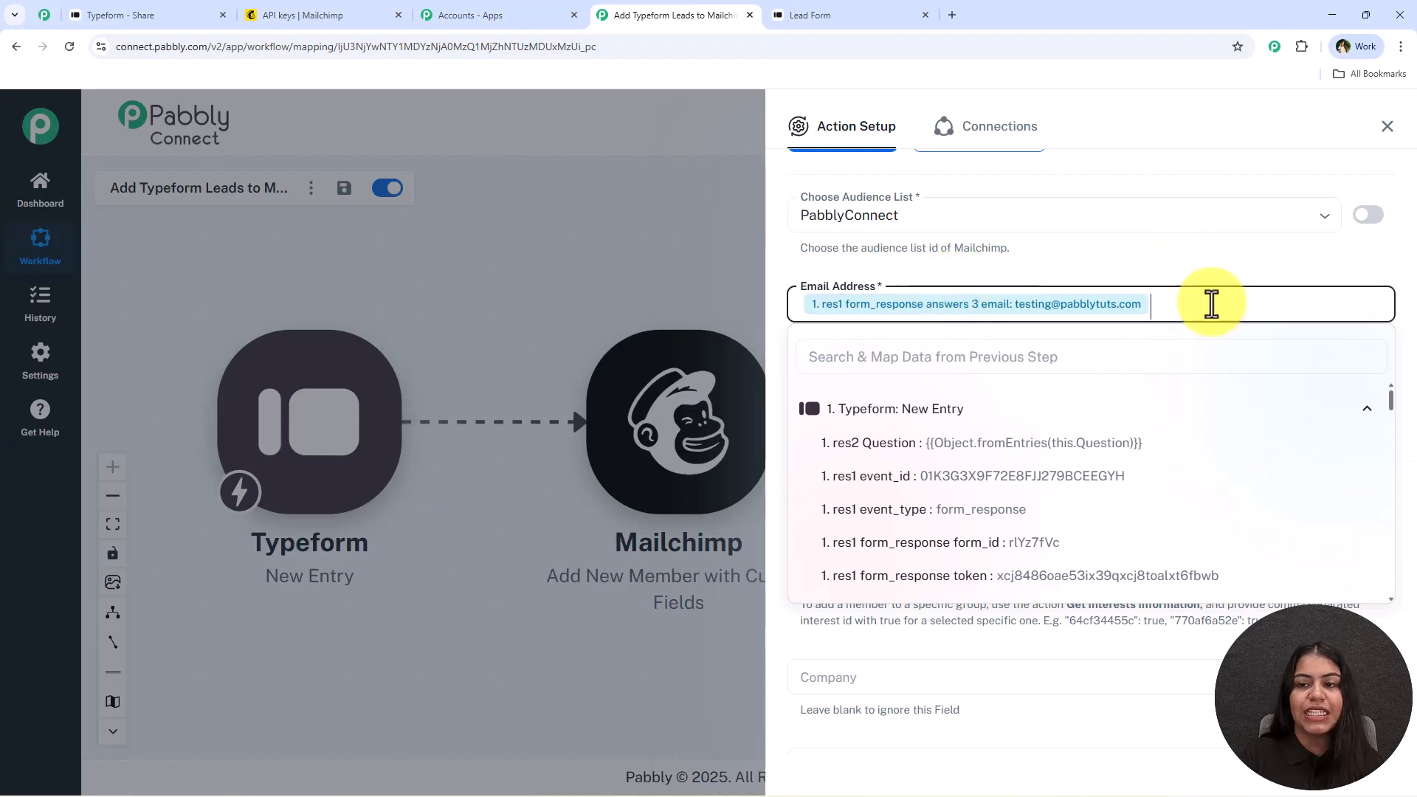
pyautogui.click(1061, 268)
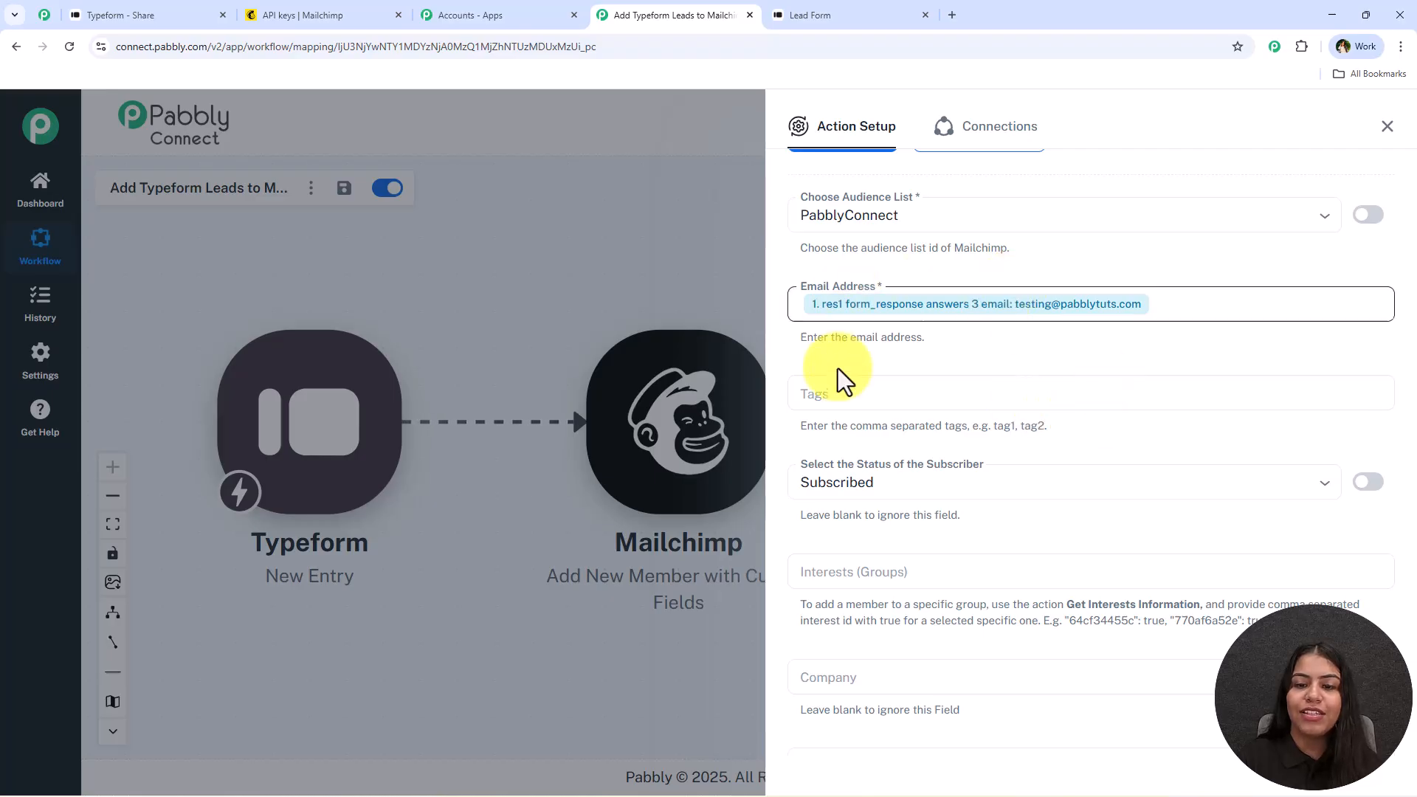
# Examine the Tags and subscriber status fields, leaving Tags blank and the status on Subscribed
pyautogui.scroll(-1, 913, 343)
pyautogui.click(906, 312)
pyautogui.click(904, 295)
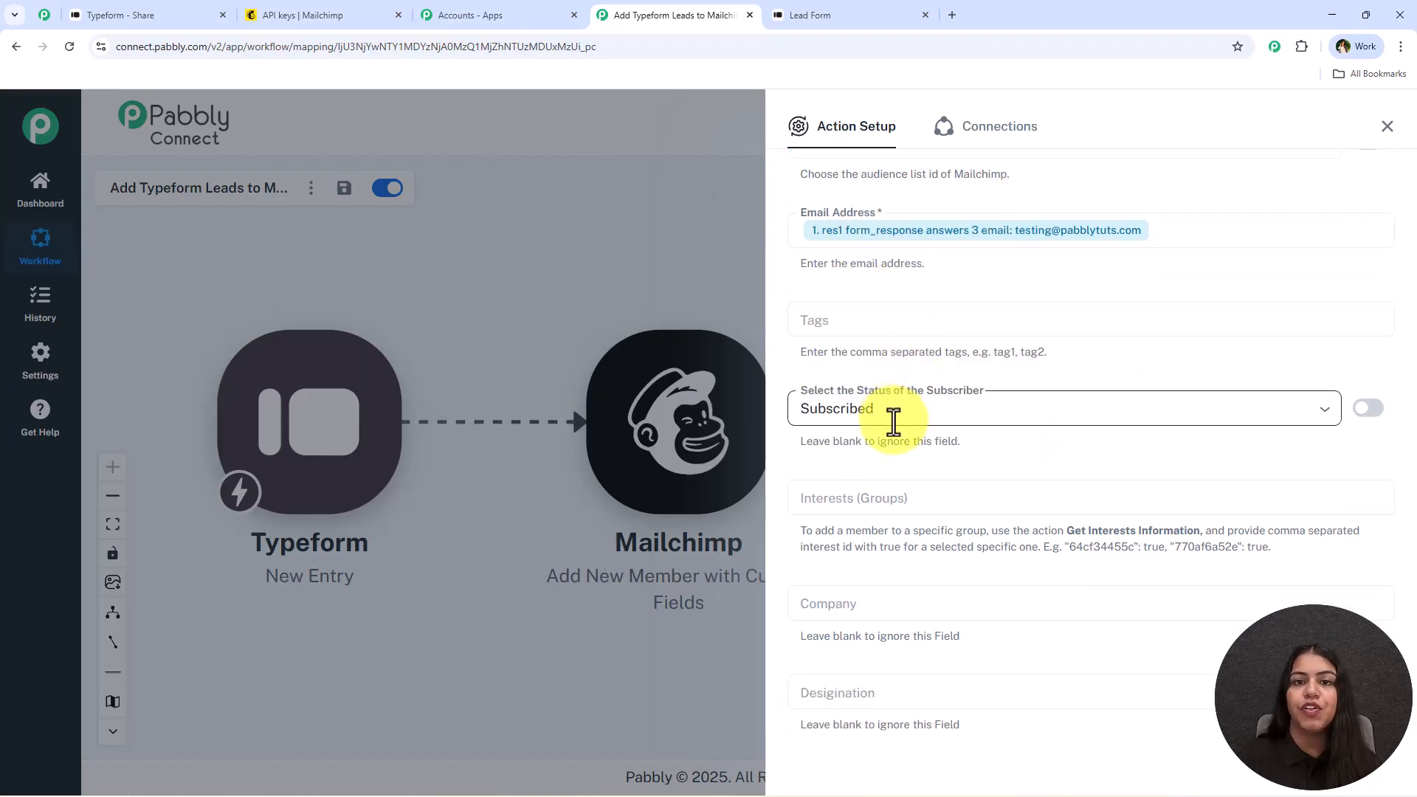
pyautogui.scroll(-1, 909, 450)
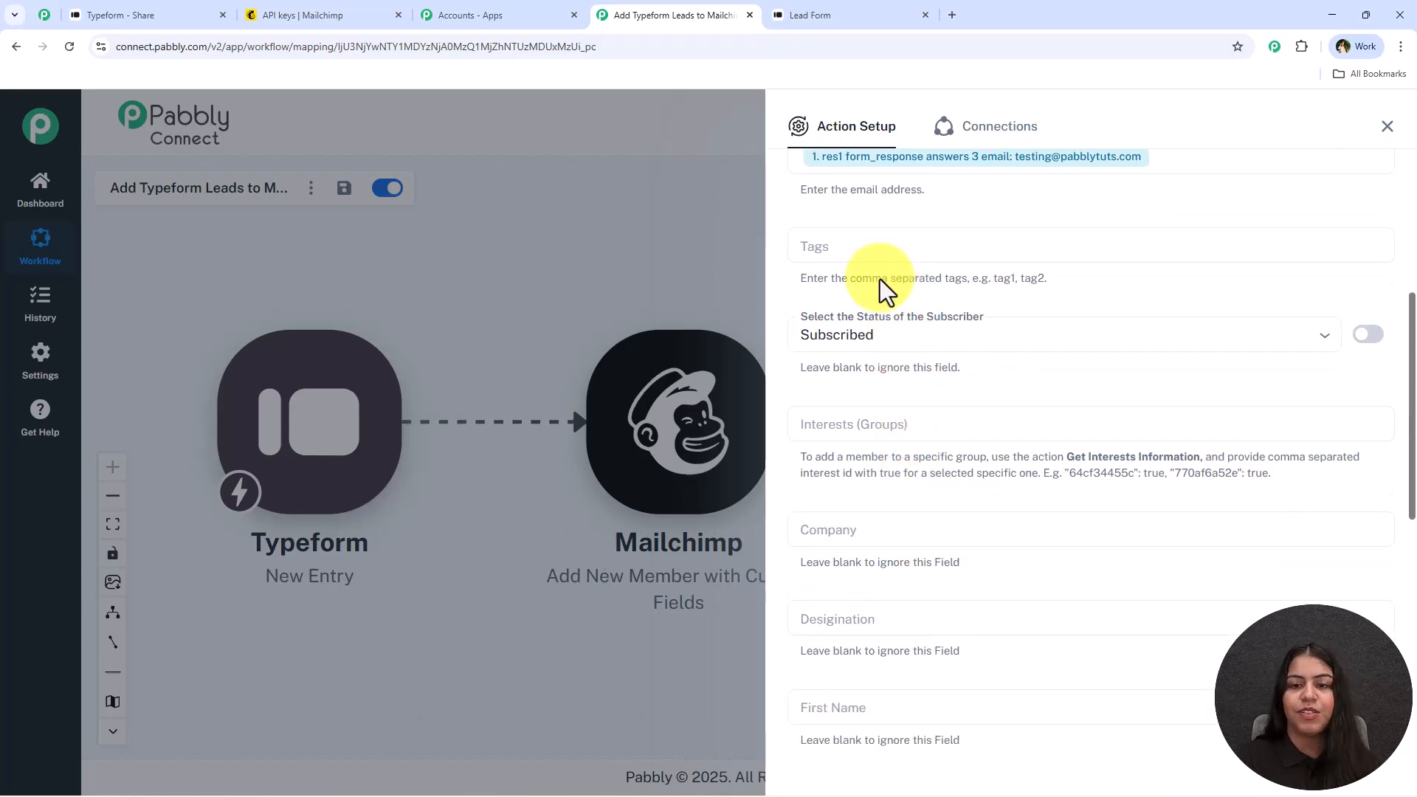
pyautogui.click(871, 245)
pyautogui.click(957, 227)
pyautogui.click(963, 346)
pyautogui.click(1103, 325)
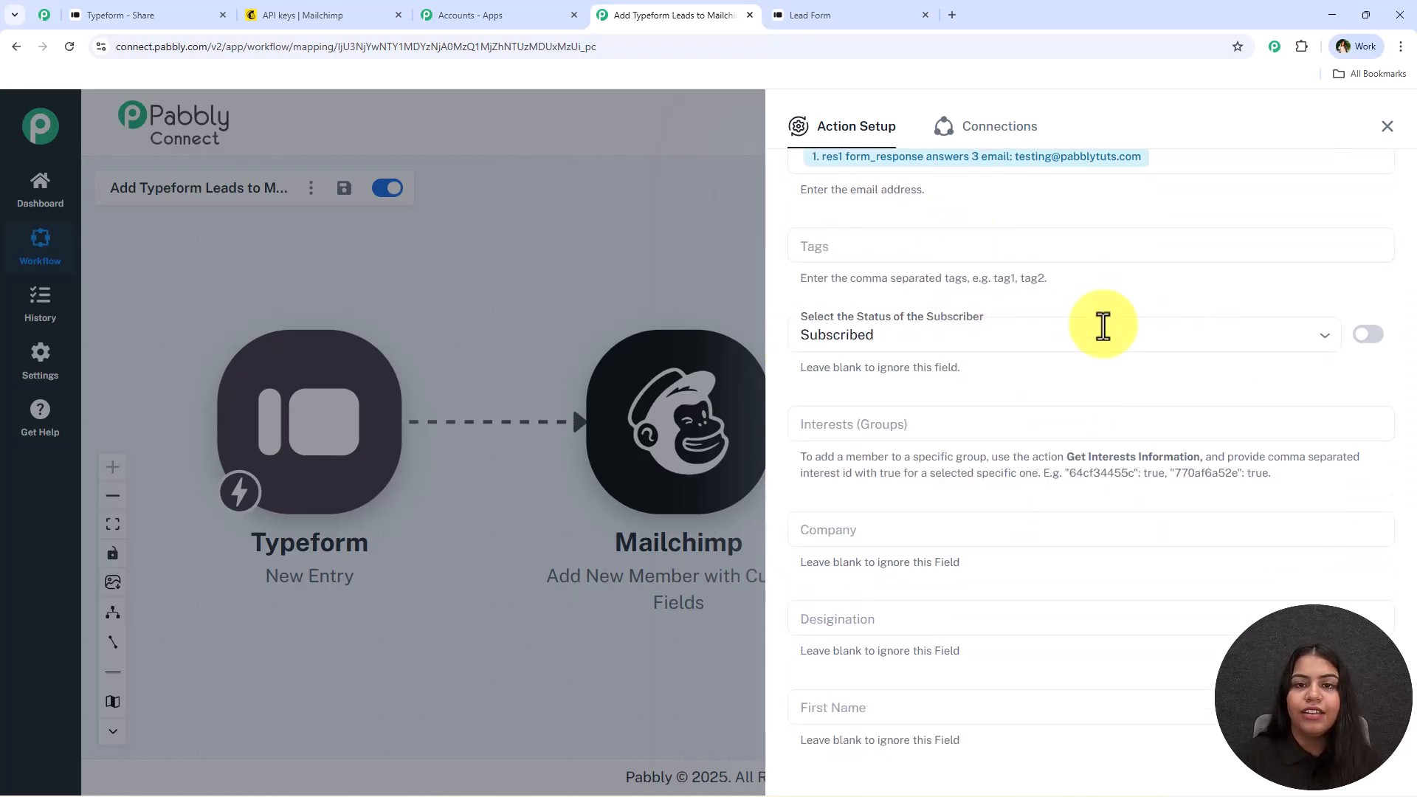
pyautogui.click(971, 342)
pyautogui.click(959, 334)
pyautogui.click(940, 295)
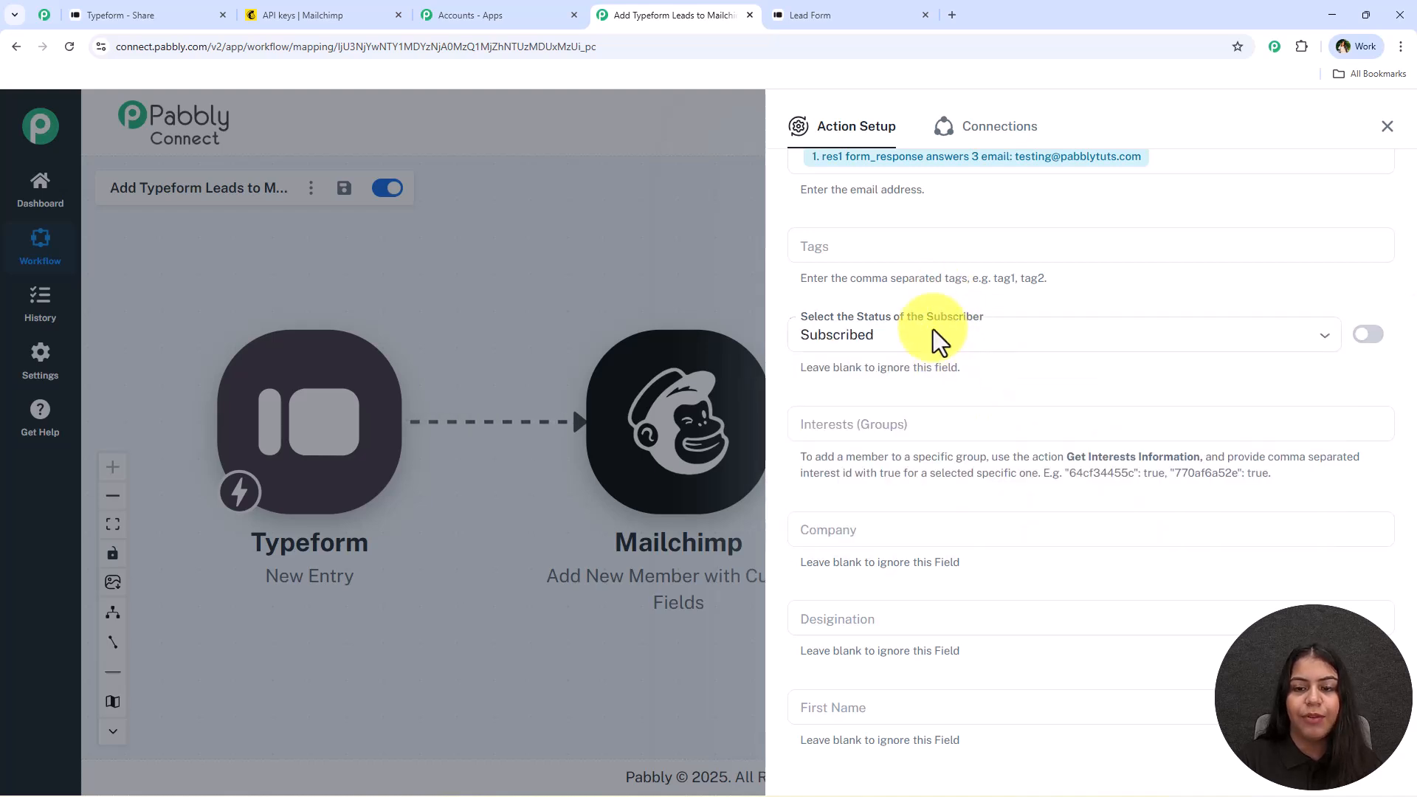
# Map the Company field to the Typeform answers 4 text value, searching the previous step's data for "pab"
pyautogui.scroll(-1, 966, 332)
pyautogui.scroll(-2, 915, 418)
pyautogui.click(894, 308)
pyautogui.click(889, 358)
pyautogui.write('pab')
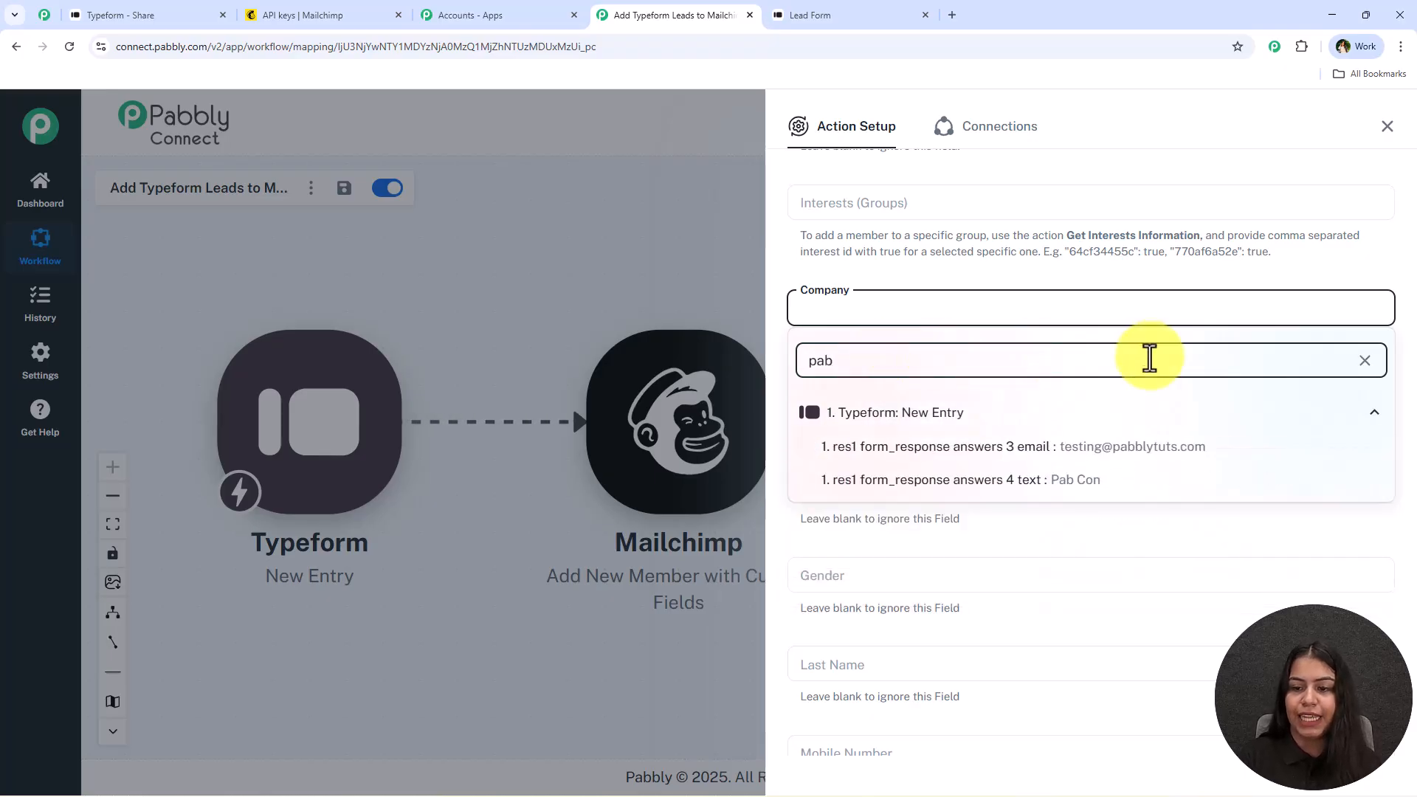
pyautogui.click(1055, 487)
pyautogui.click(980, 329)
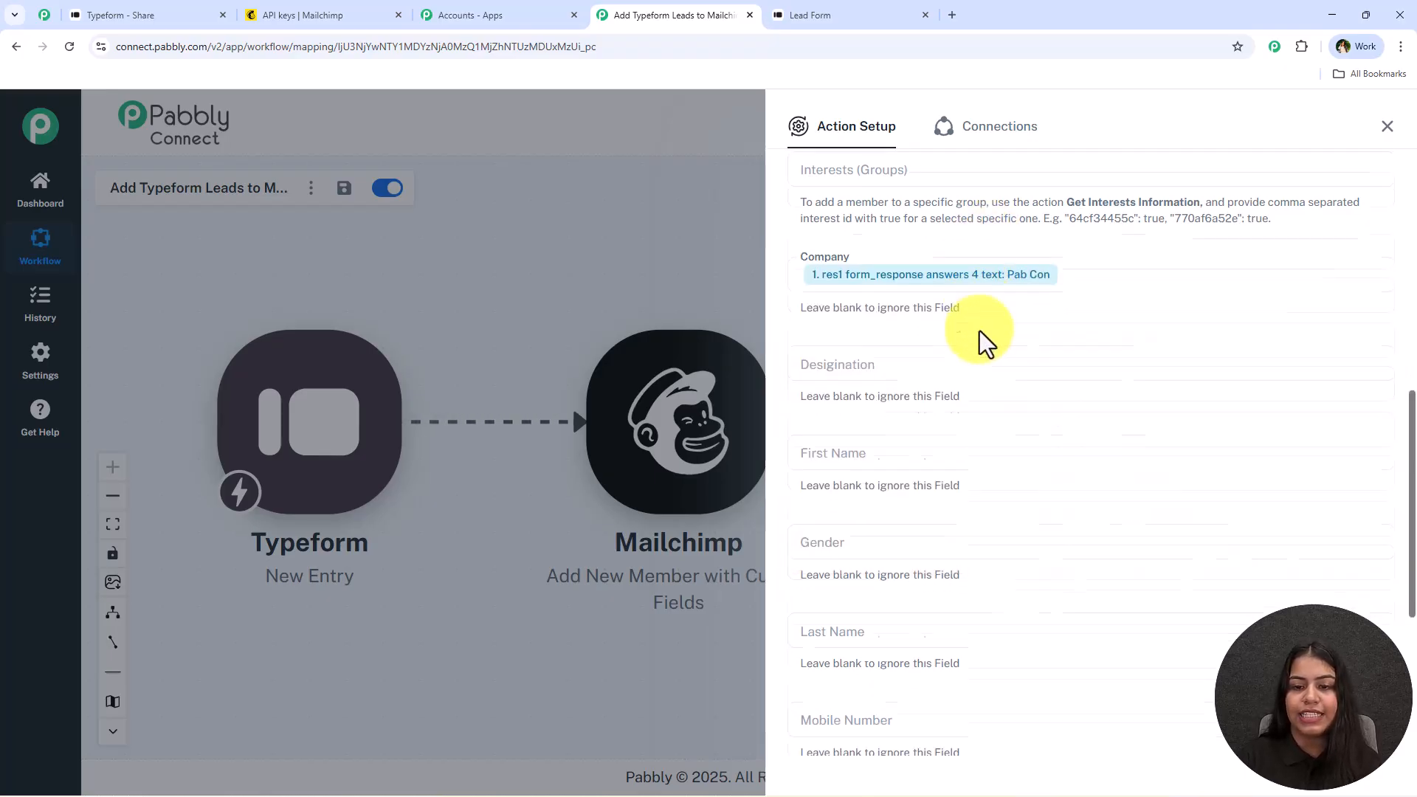
# Map the First Name field to the Typeform answers 0 text value, searching for "tes"
pyautogui.scroll(-2, 906, 353)
pyautogui.click(883, 347)
pyautogui.click(881, 391)
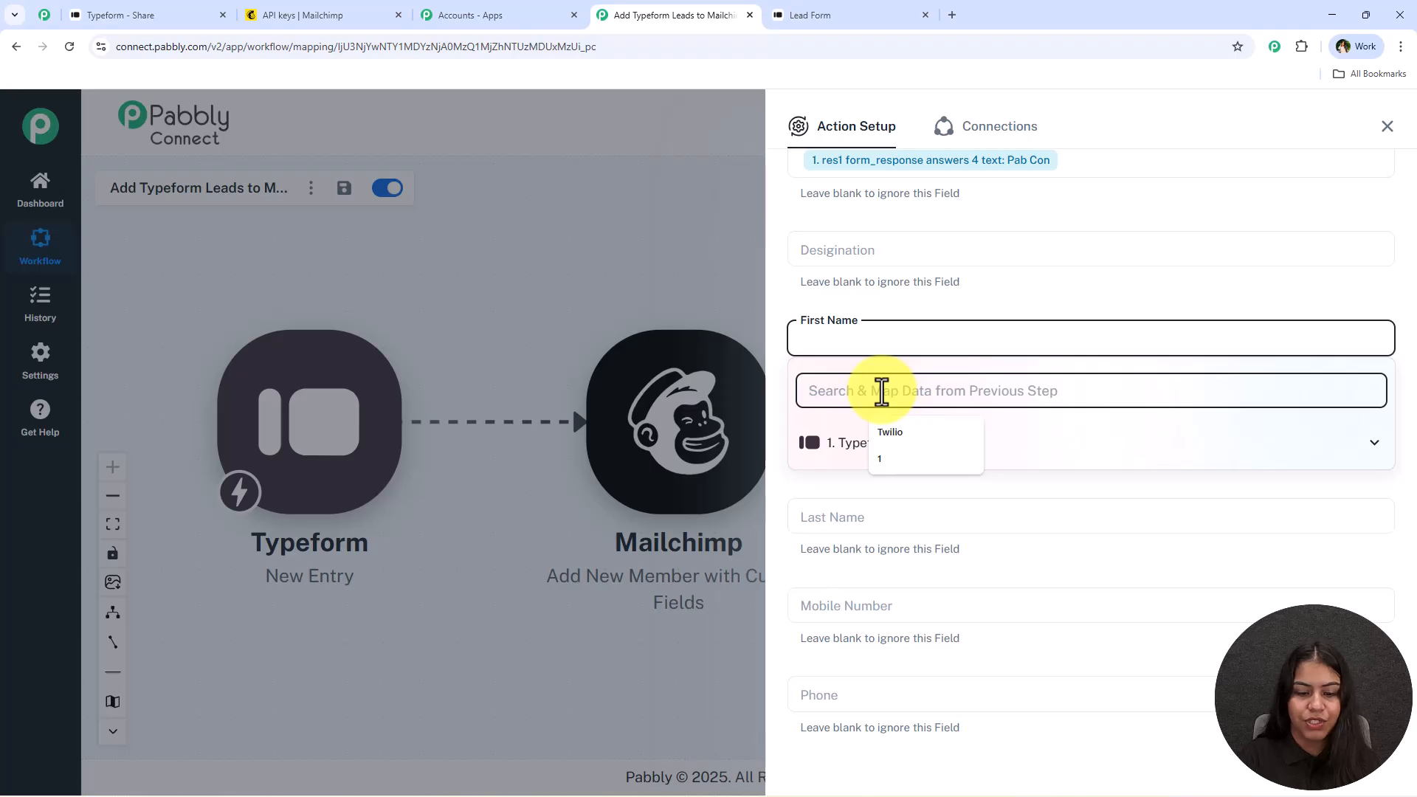
pyautogui.write('tes')
pyautogui.click(960, 481)
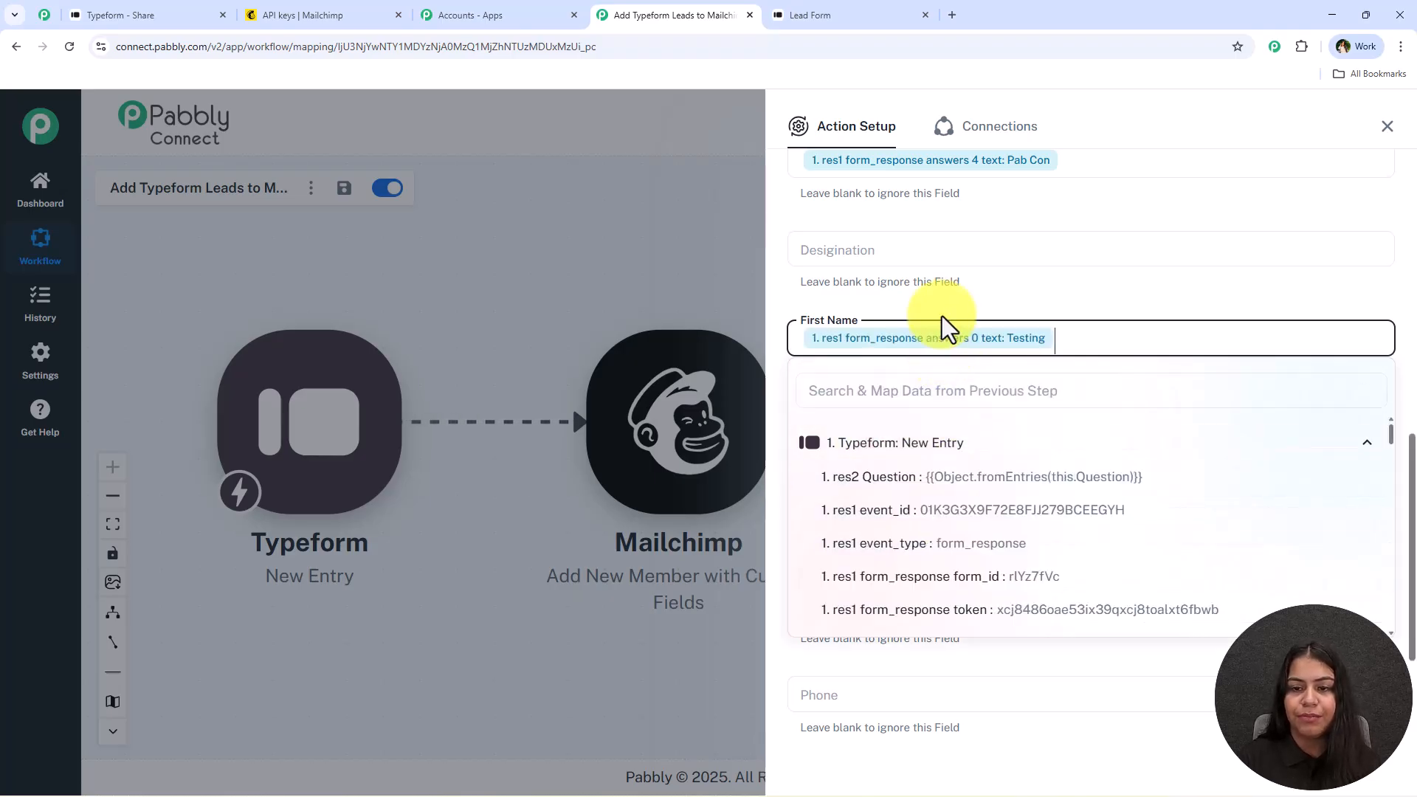
pyautogui.click(923, 376)
# Map the Last Name field to the Typeform answers 1 text value, searching for "user"
pyautogui.click(902, 517)
pyautogui.click(902, 570)
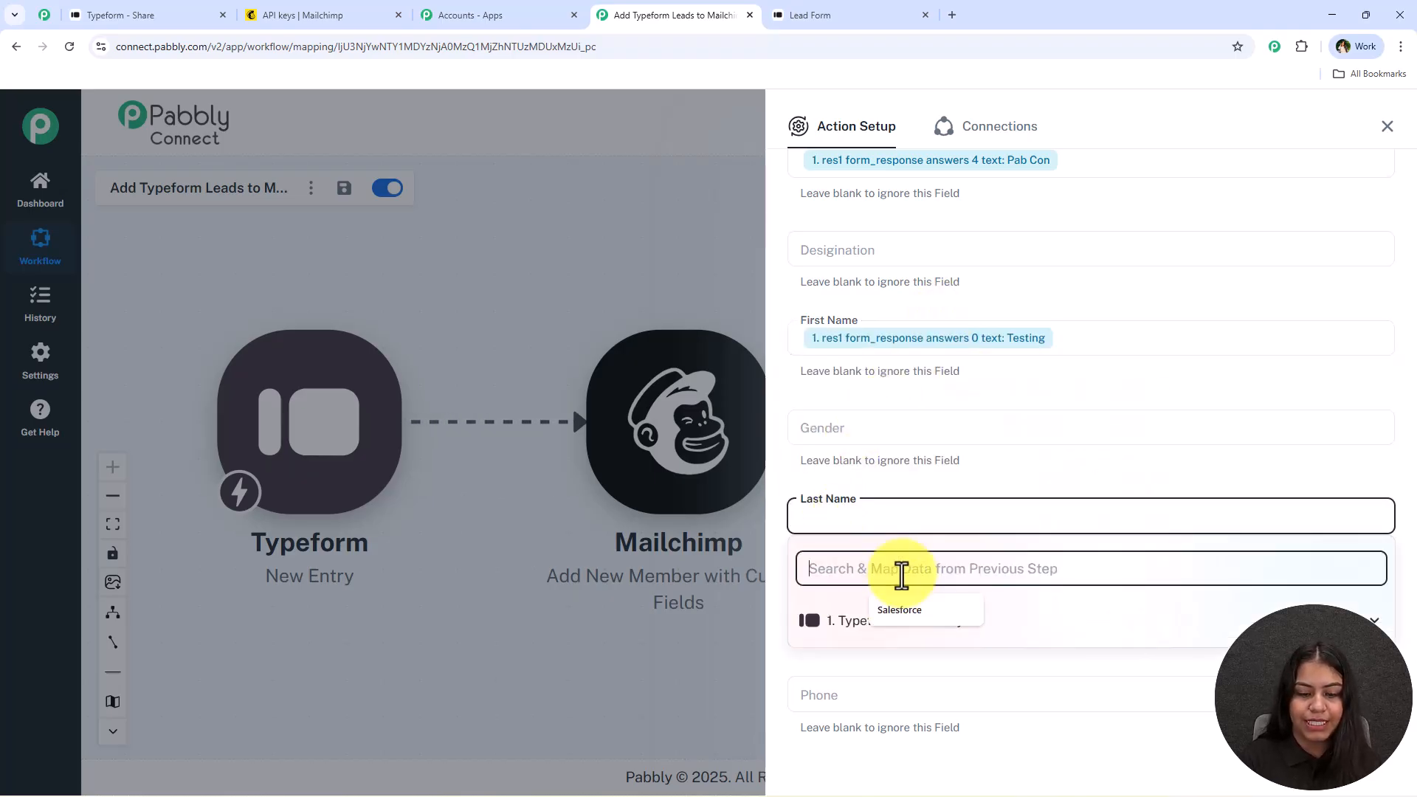
pyautogui.write('Las')
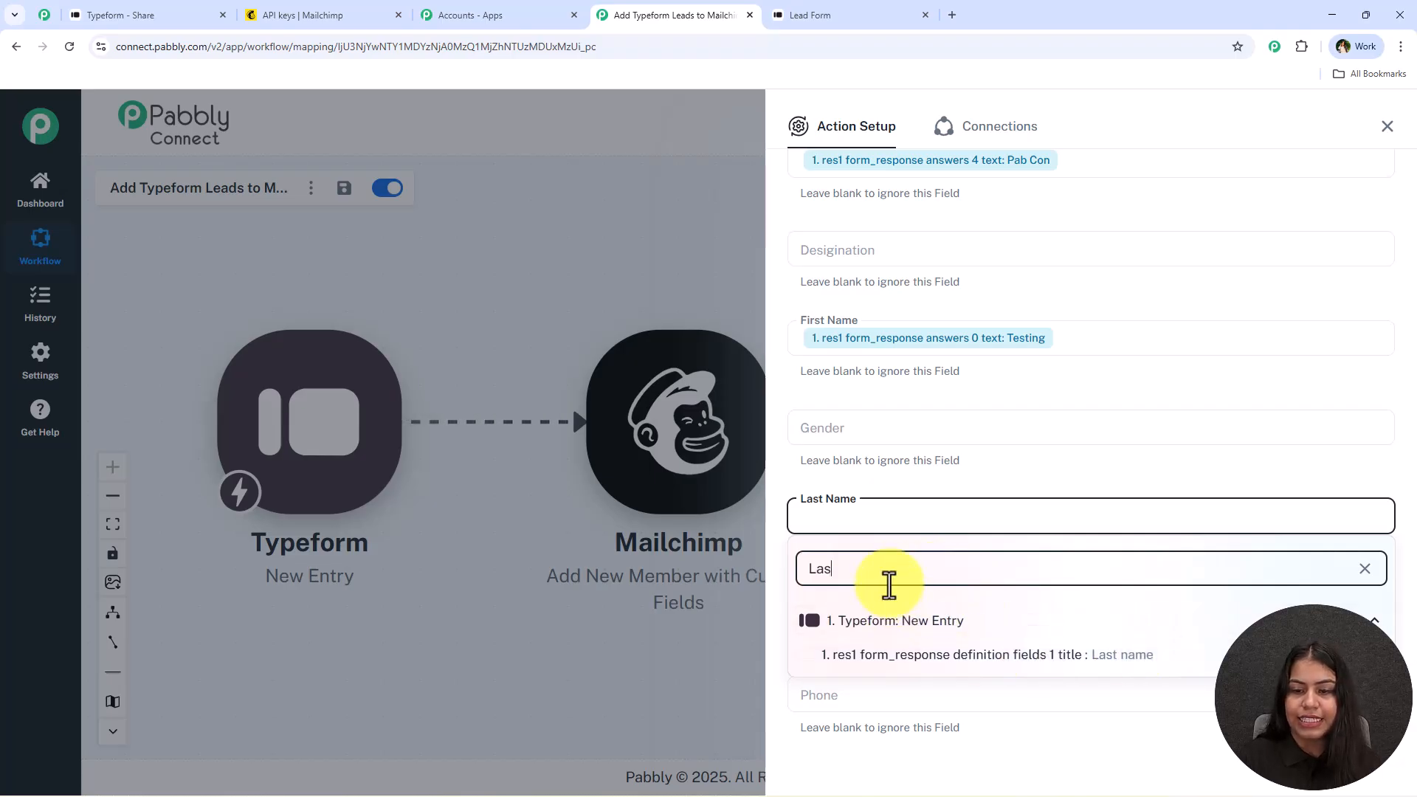
pyautogui.write('user')
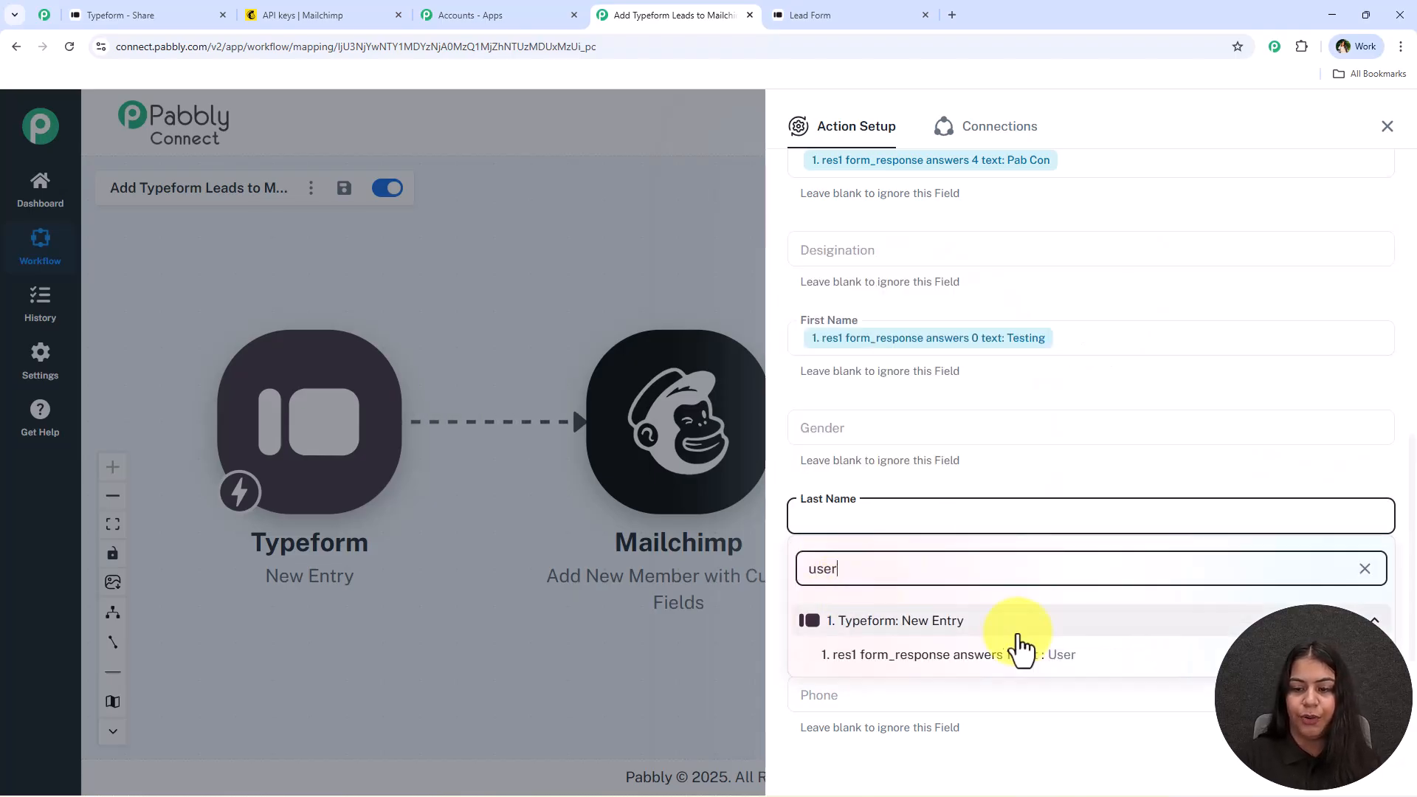
pyautogui.click(1012, 654)
# Map the Mobile Number field to the Typeform answers 2 phone_number value
pyautogui.scroll(-3, 922, 479)
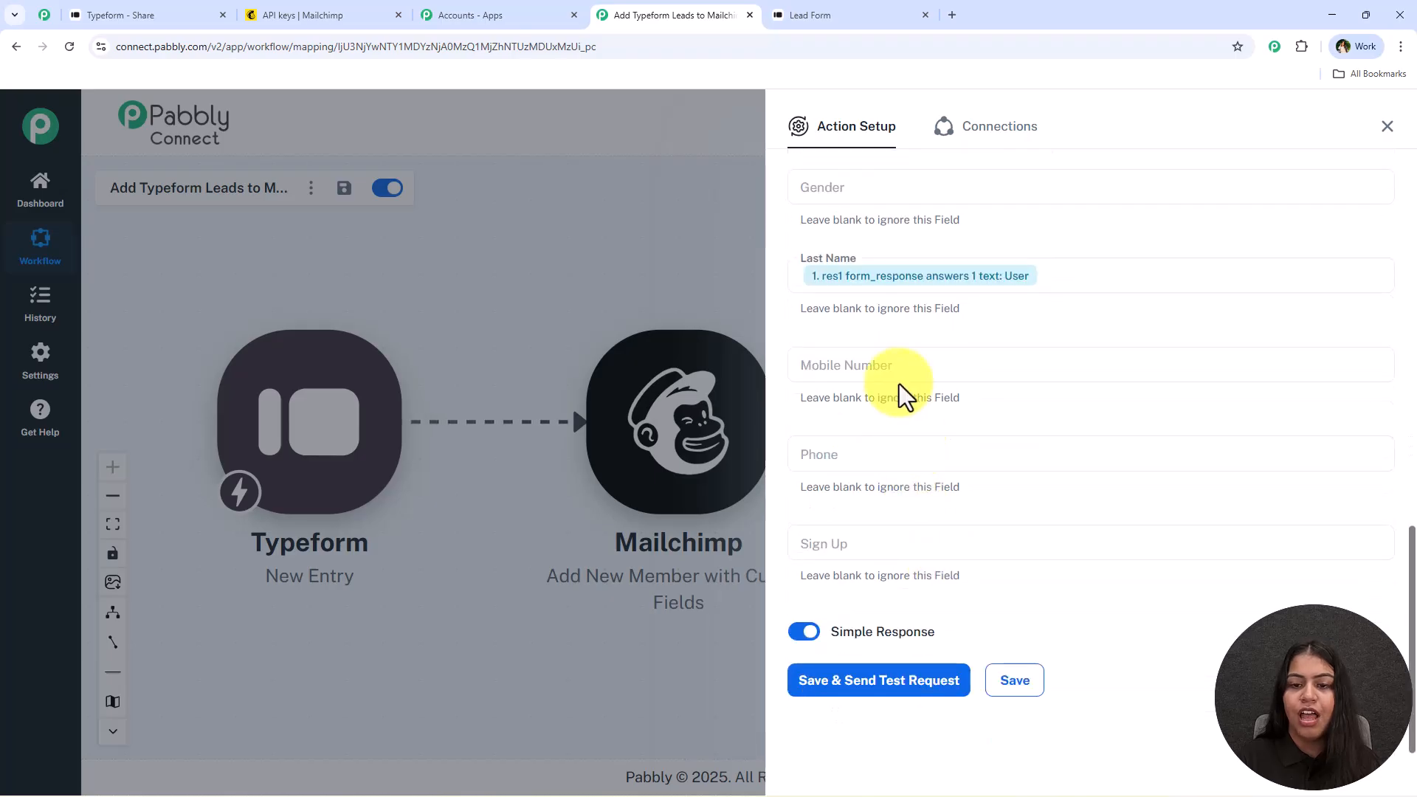
pyautogui.click(896, 377)
pyautogui.click(874, 416)
pyautogui.write('99')
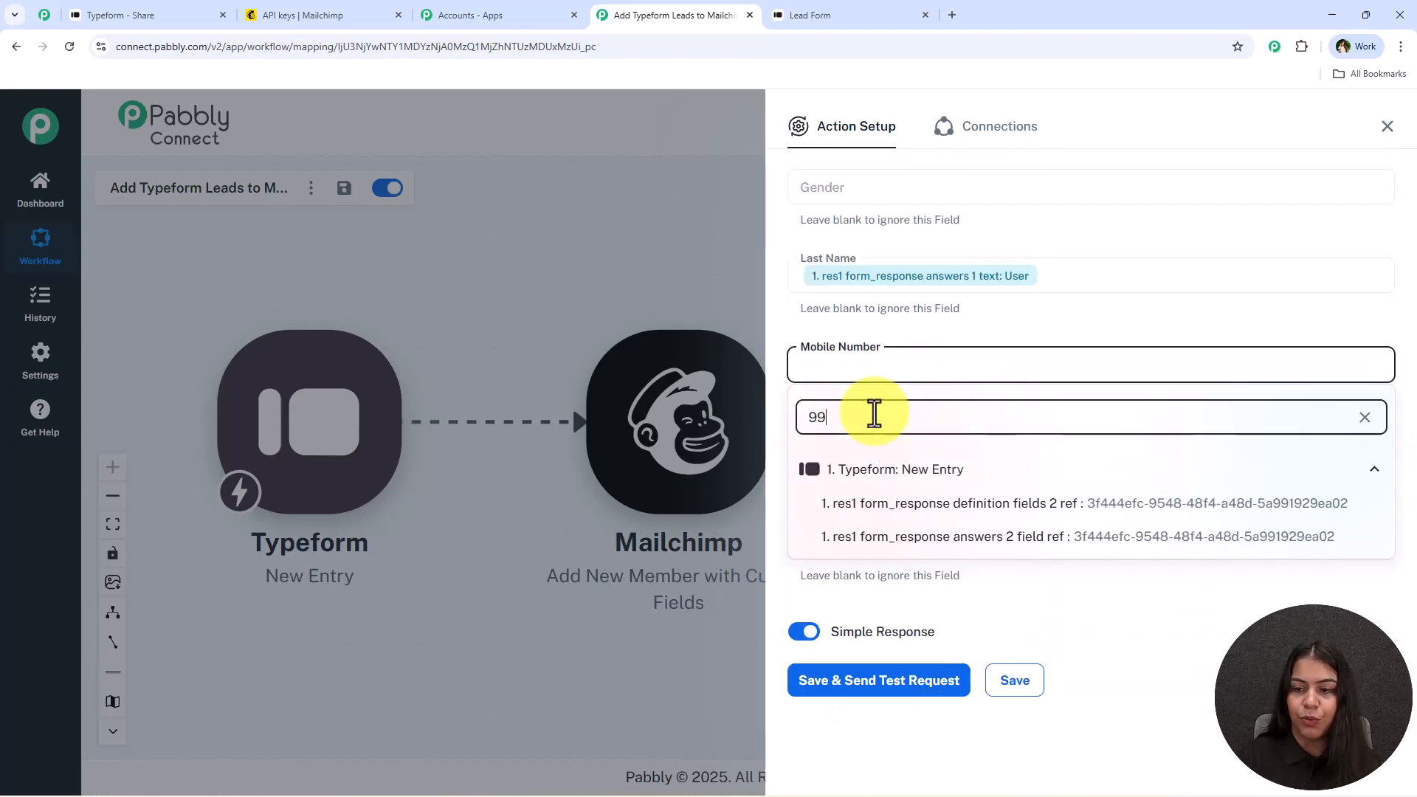
pyautogui.press('BackSpace')
pyautogui.press('BackSpace')
pyautogui.write('9')
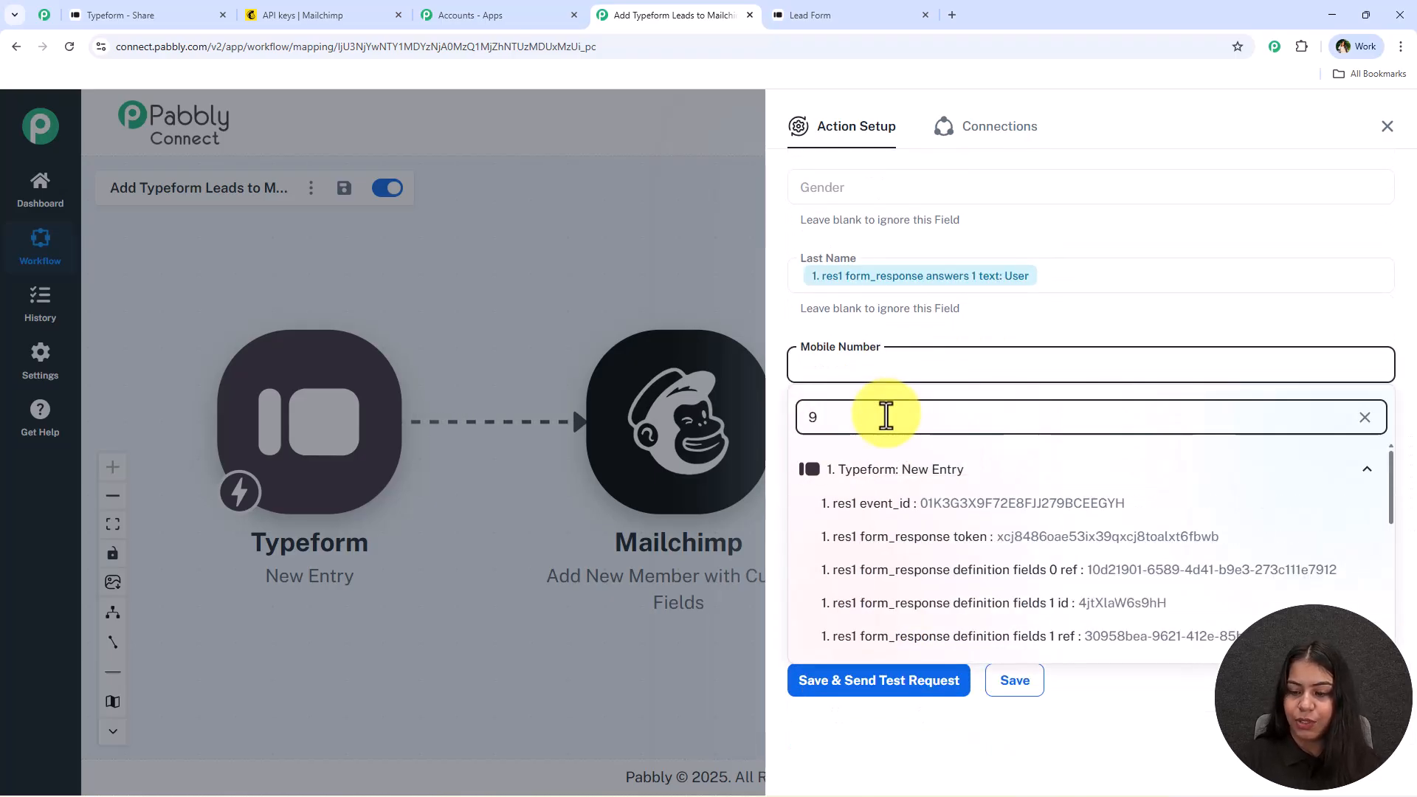
pyautogui.write('1')
pyautogui.click(1075, 605)
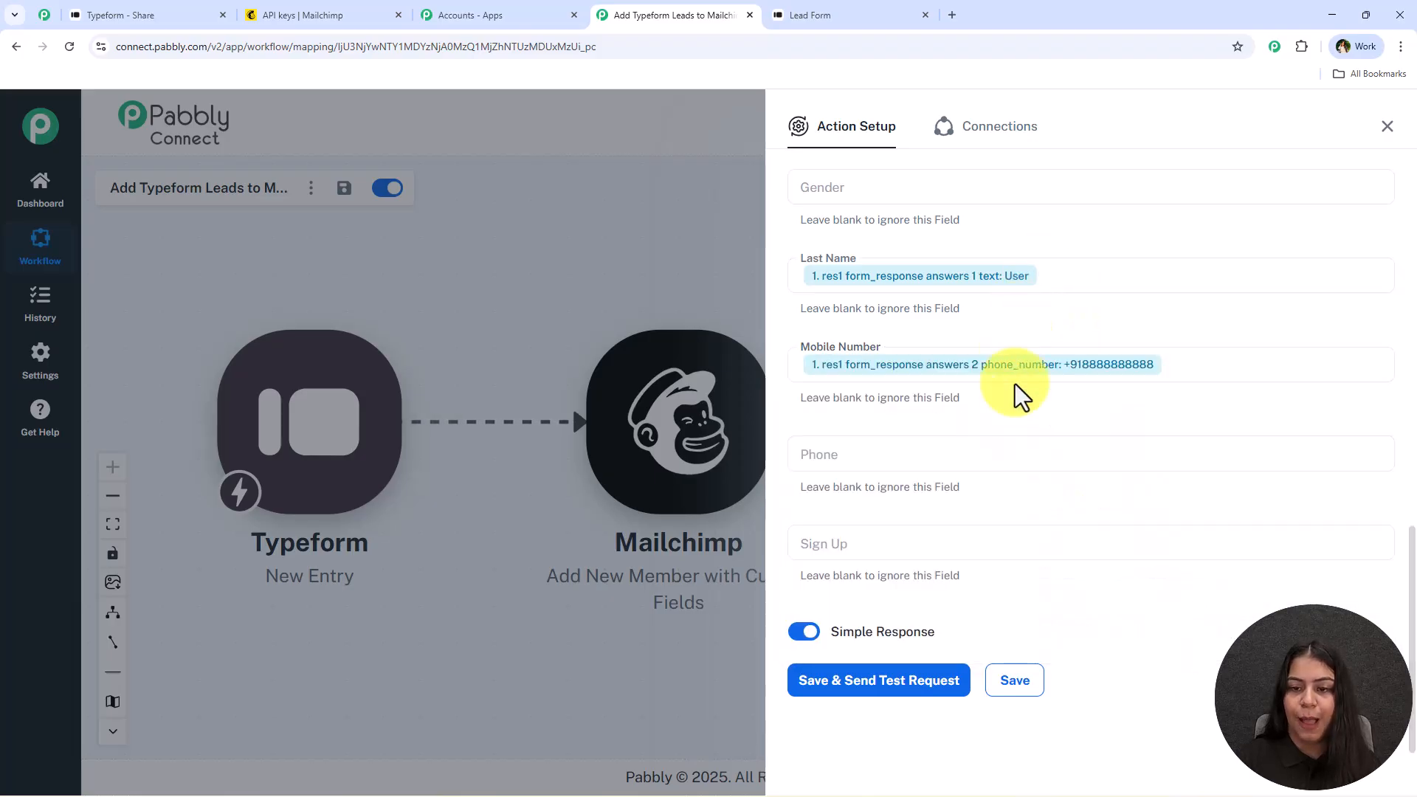
# Check the field mappings, save and send a test request to Mailchimp, and review the response received
pyautogui.scroll(5, 1015, 352)
pyautogui.scroll(-5, 1012, 569)
pyautogui.click(889, 692)
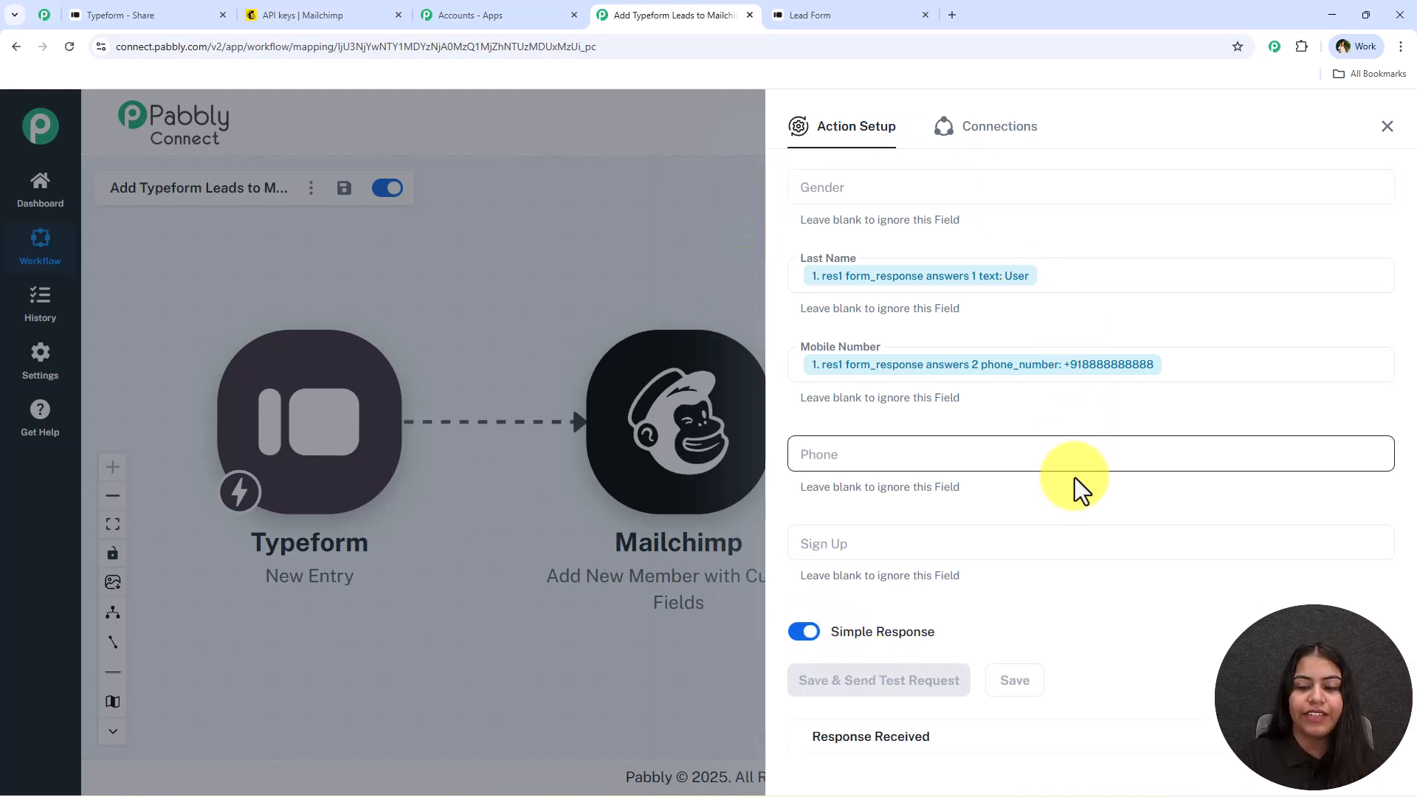
pyautogui.scroll(-5, 1074, 437)
pyautogui.scroll(-3, 1055, 509)
pyautogui.scroll(3, 1122, 554)
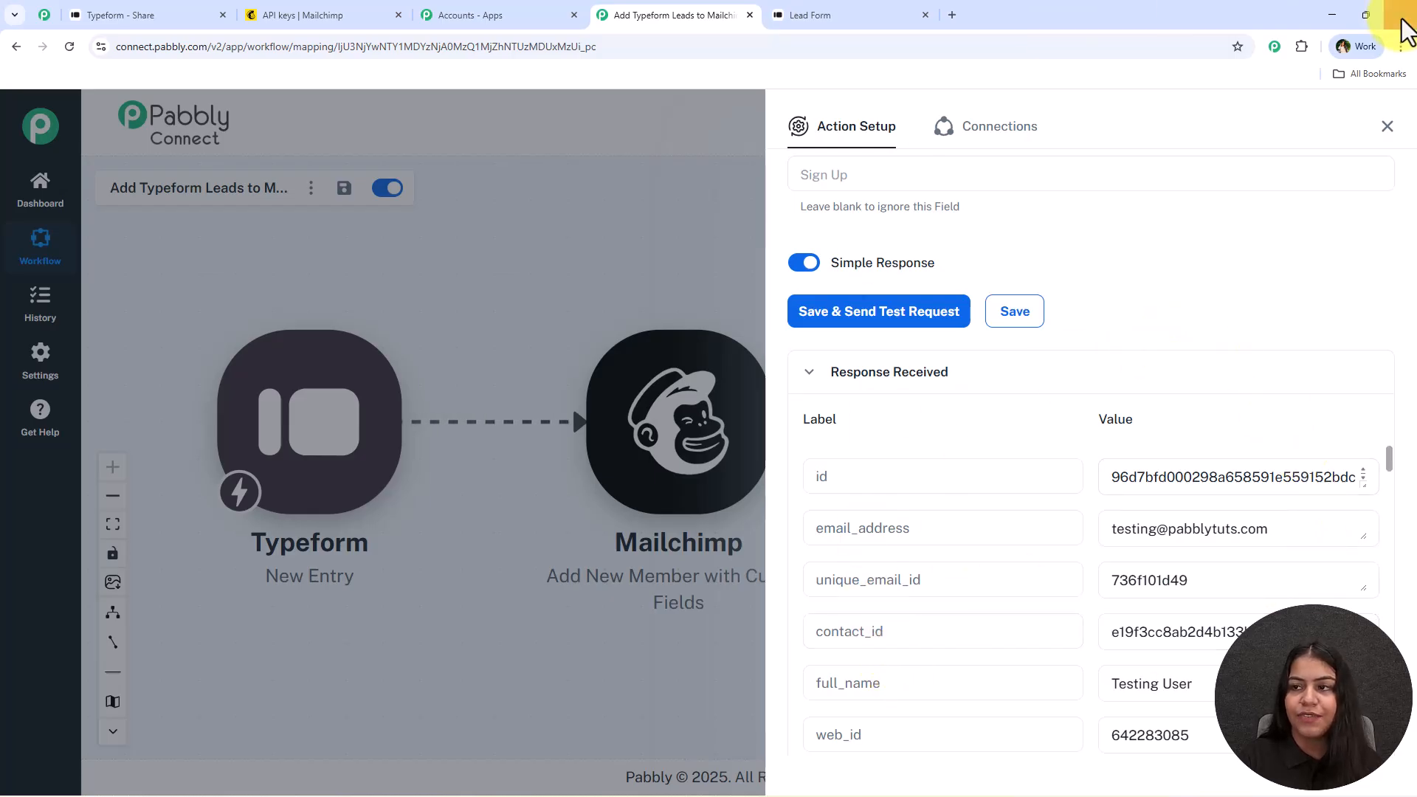
# Close the Mailchimp action setup and return to the workflow canvas
pyautogui.click(1387, 132)
pyautogui.click(667, 341)
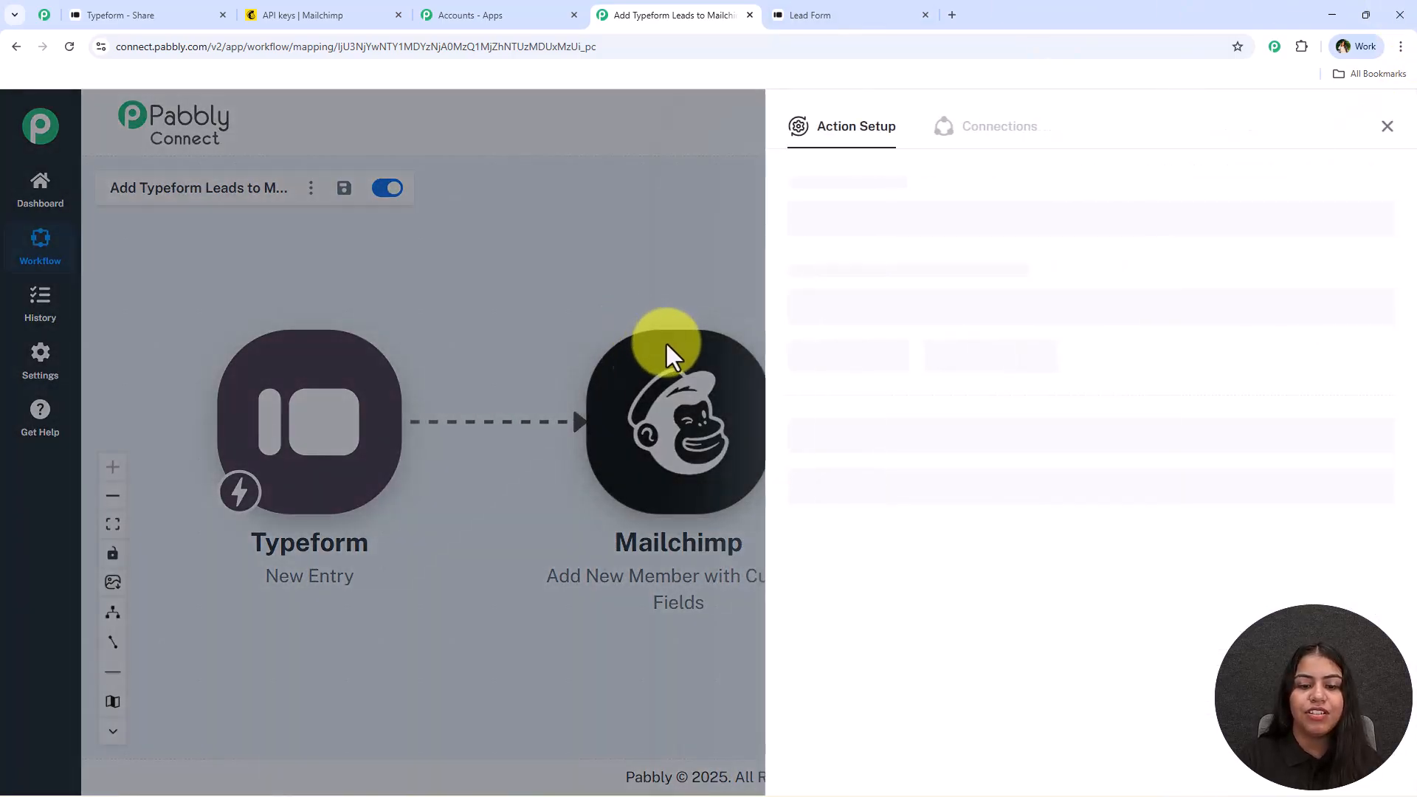
pyautogui.click(1387, 127)
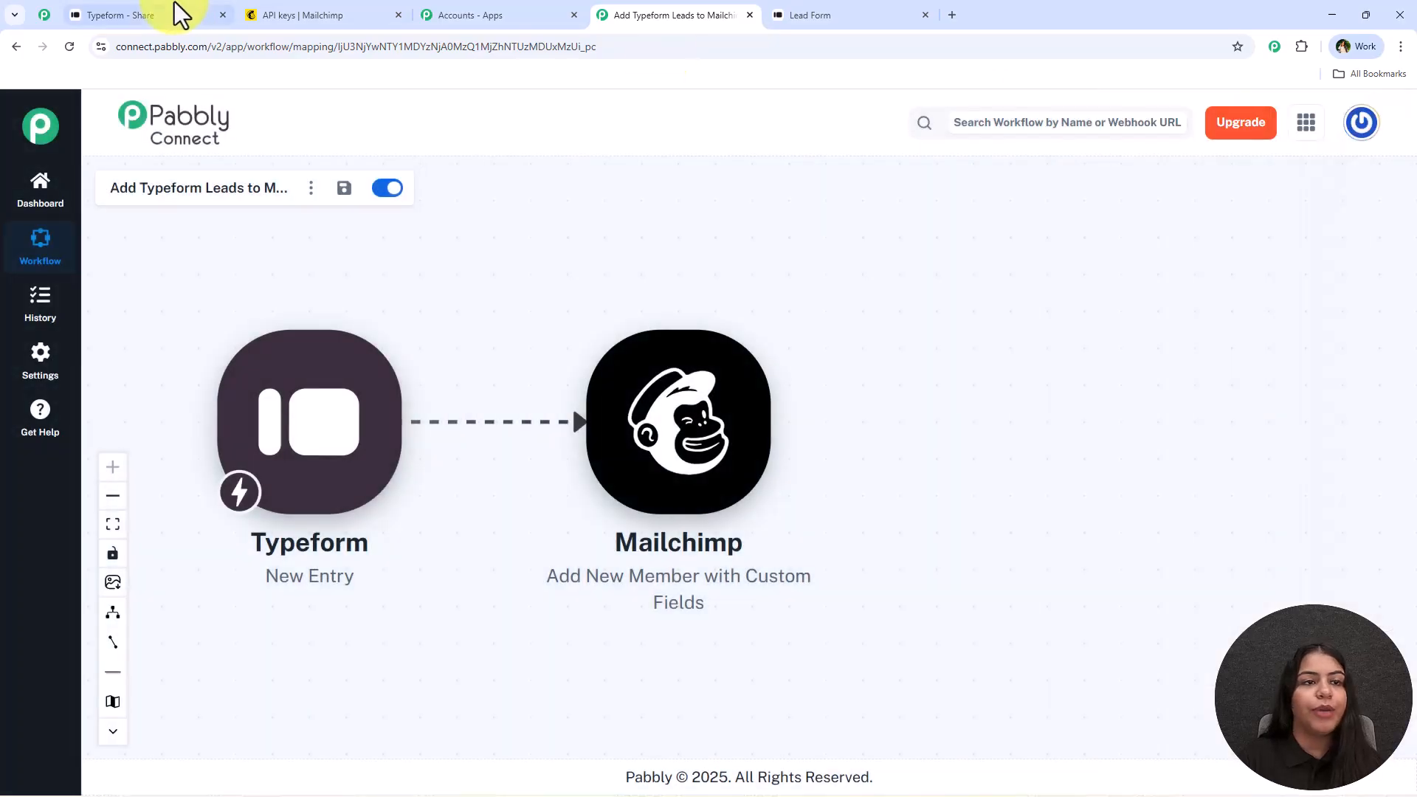
# Switch to Mailchimp, open the audience's contacts and check the test lead's row against the submitted details
pyautogui.click(303, 15)
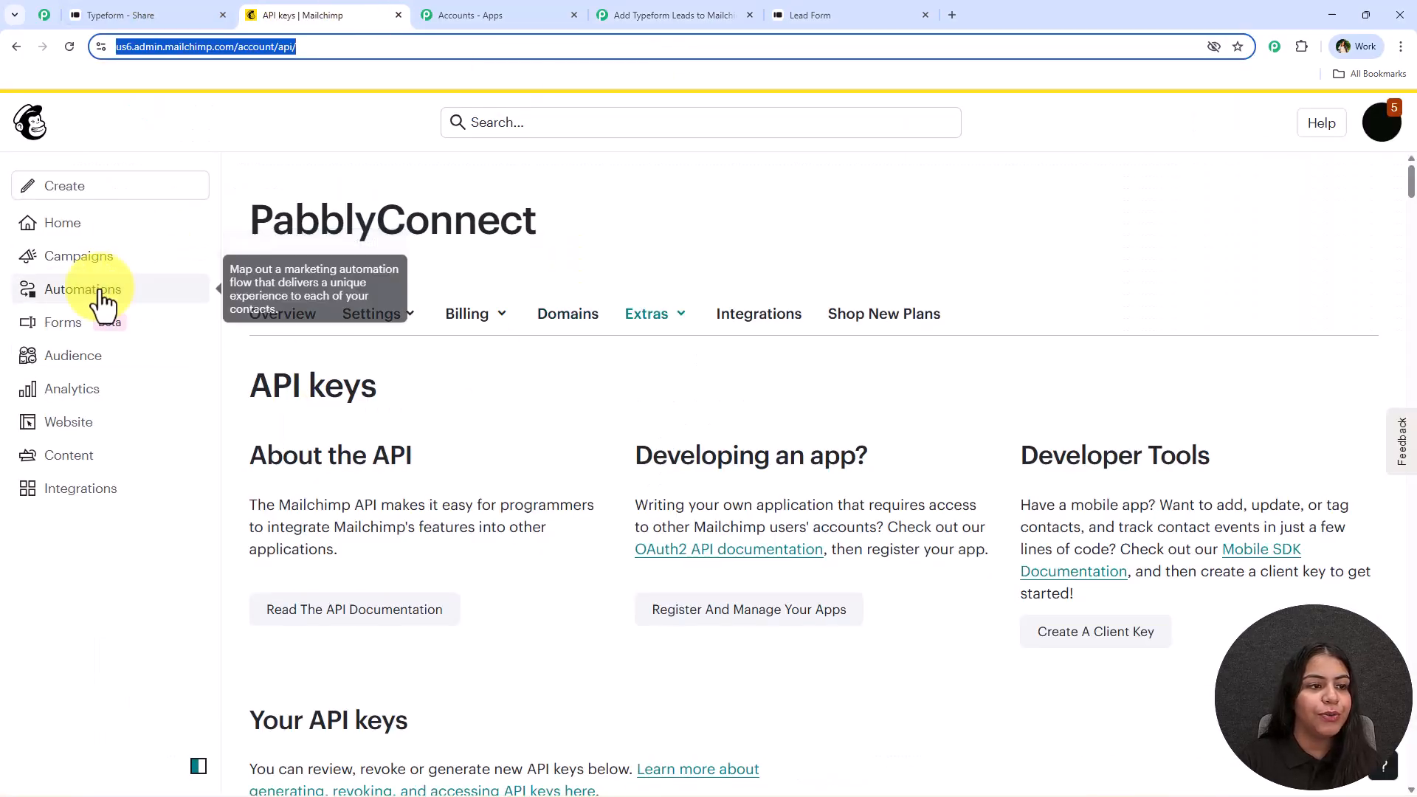
pyautogui.click(55, 354)
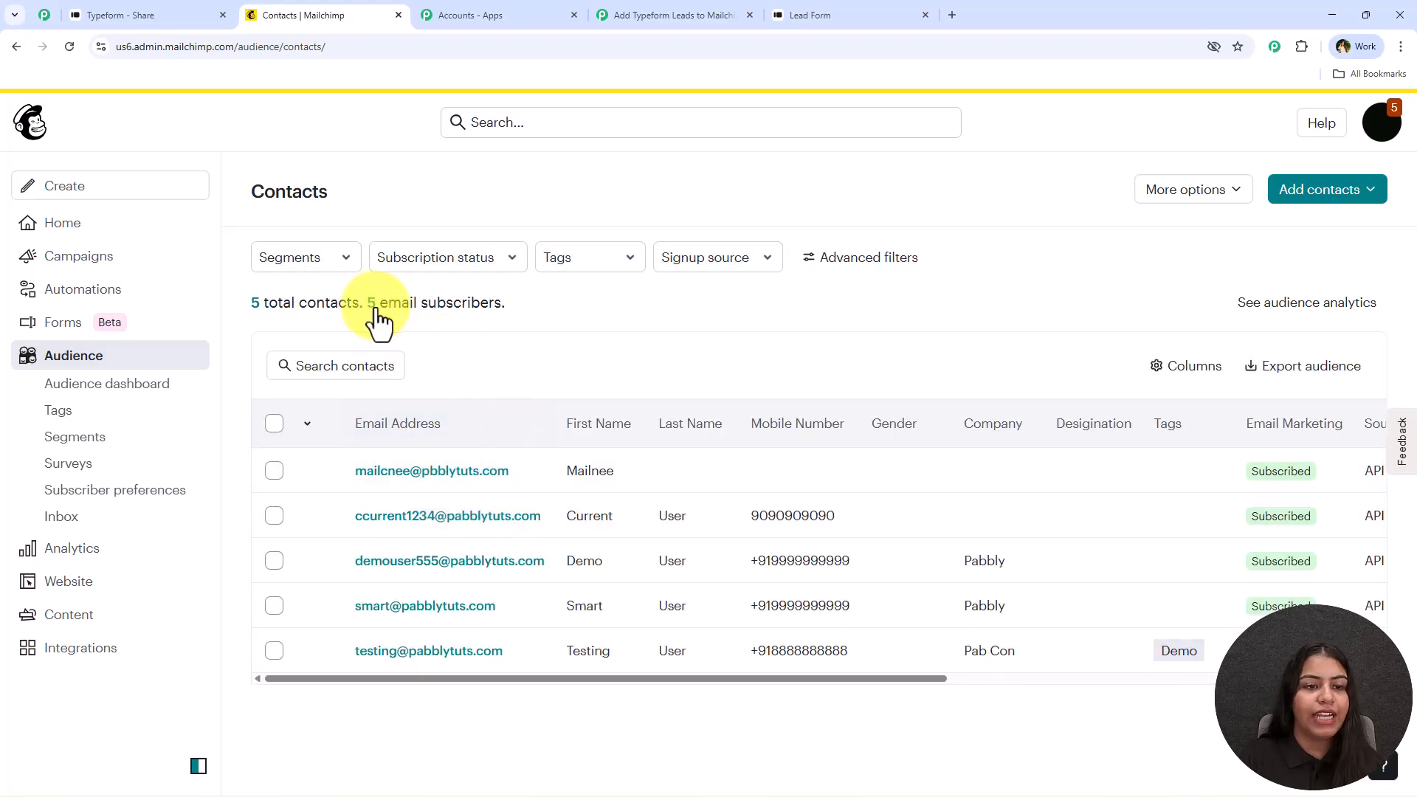
pyautogui.moveTo(367, 307); pyautogui.dragTo(633, 317)
pyautogui.click(405, 732)
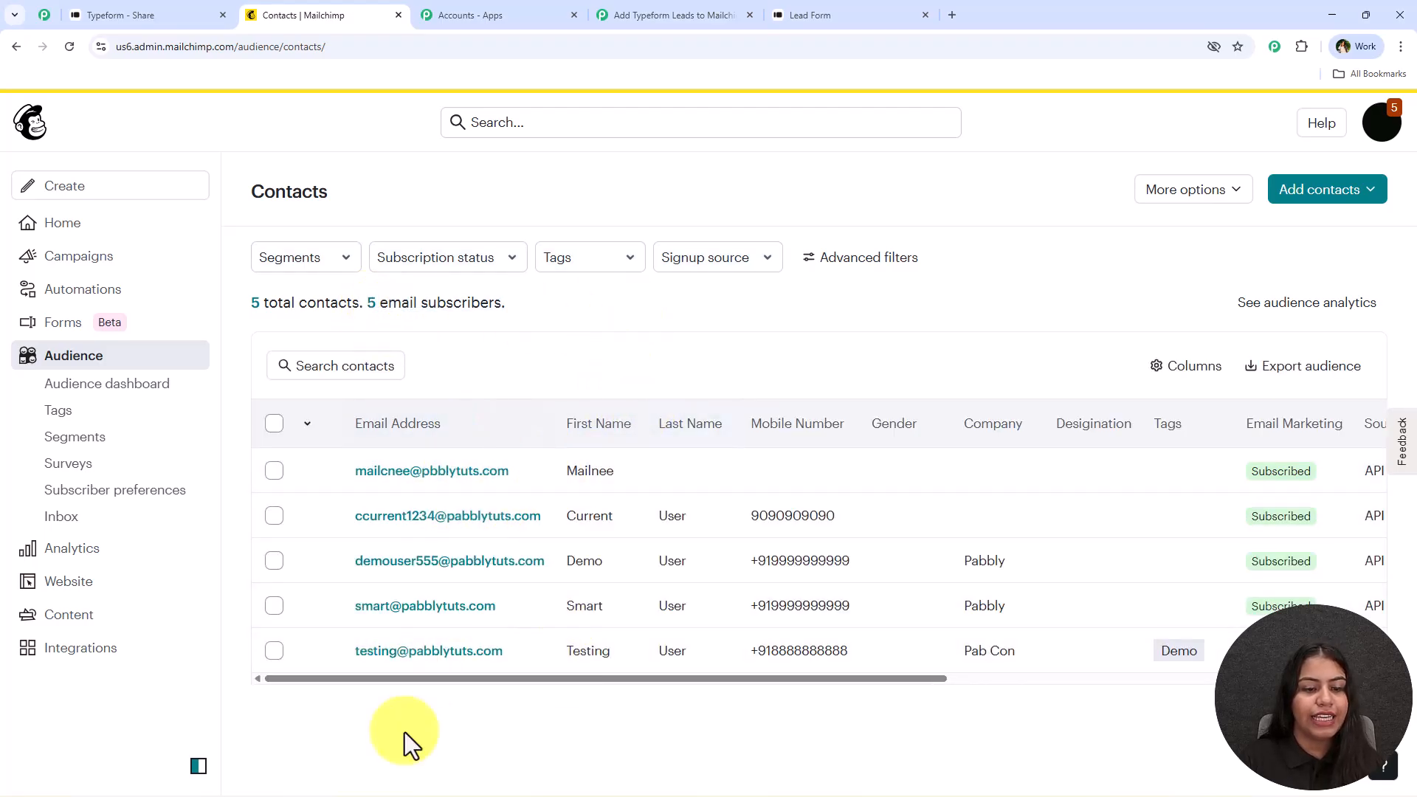
pyautogui.moveTo(342, 656); pyautogui.dragTo(1005, 657)
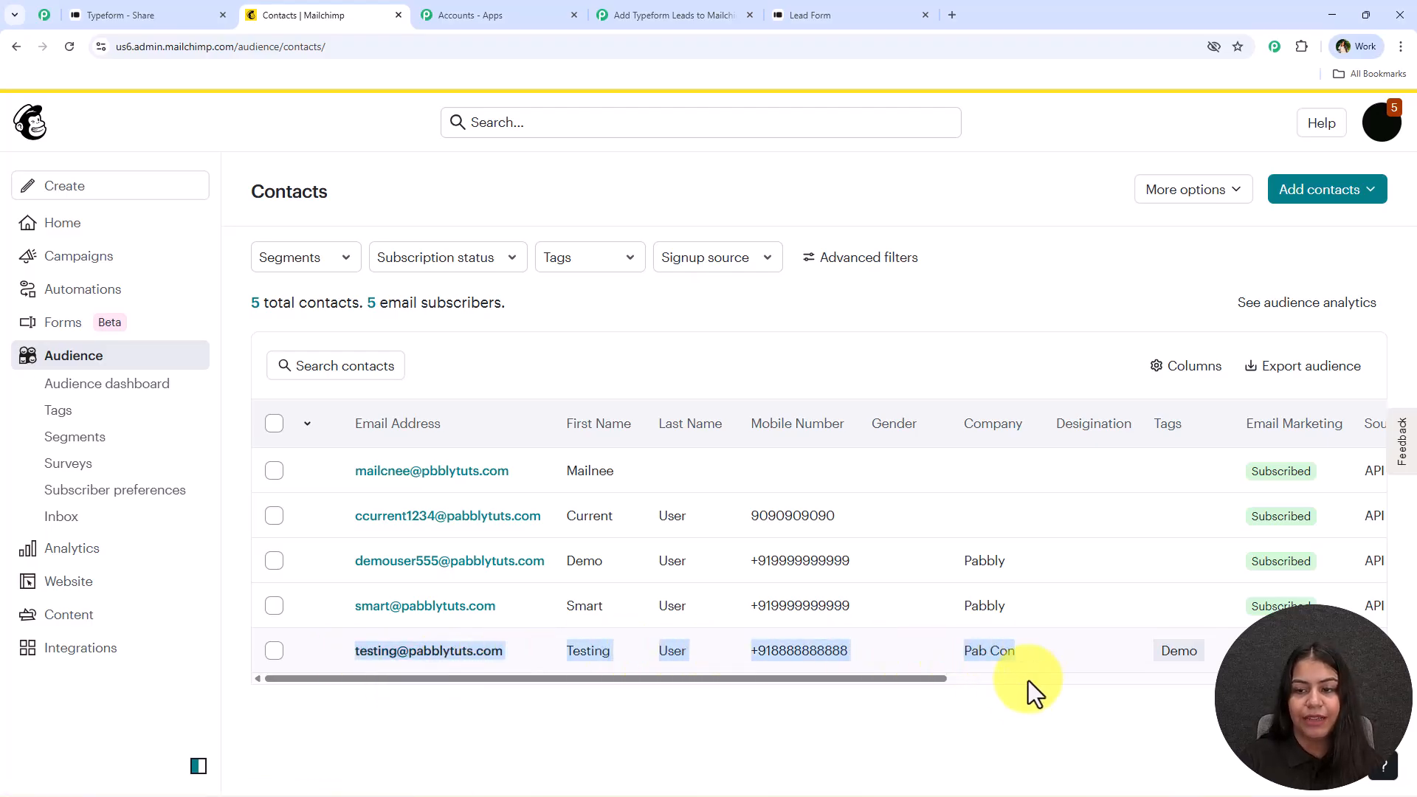
pyautogui.click(1020, 701)
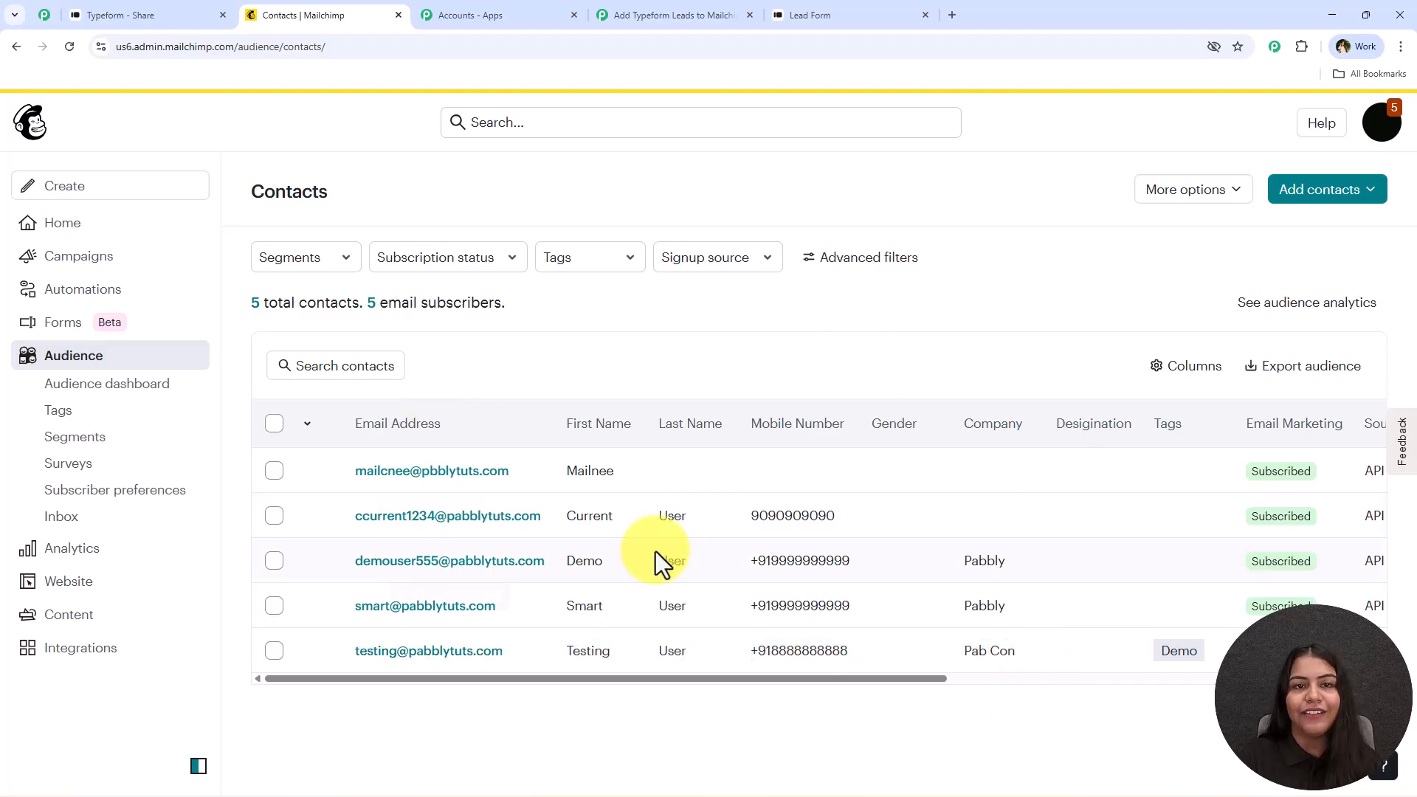
# Switch to the Pabbly Connect workflow and rearrange the canvas so the Mailchimp node sits lower and farther from the Typeform node
pyautogui.click(604, 8)
pyautogui.moveTo(632, 389); pyautogui.dragTo(453, 325)
pyautogui.moveTo(747, 313); pyautogui.dragTo(750, 323)
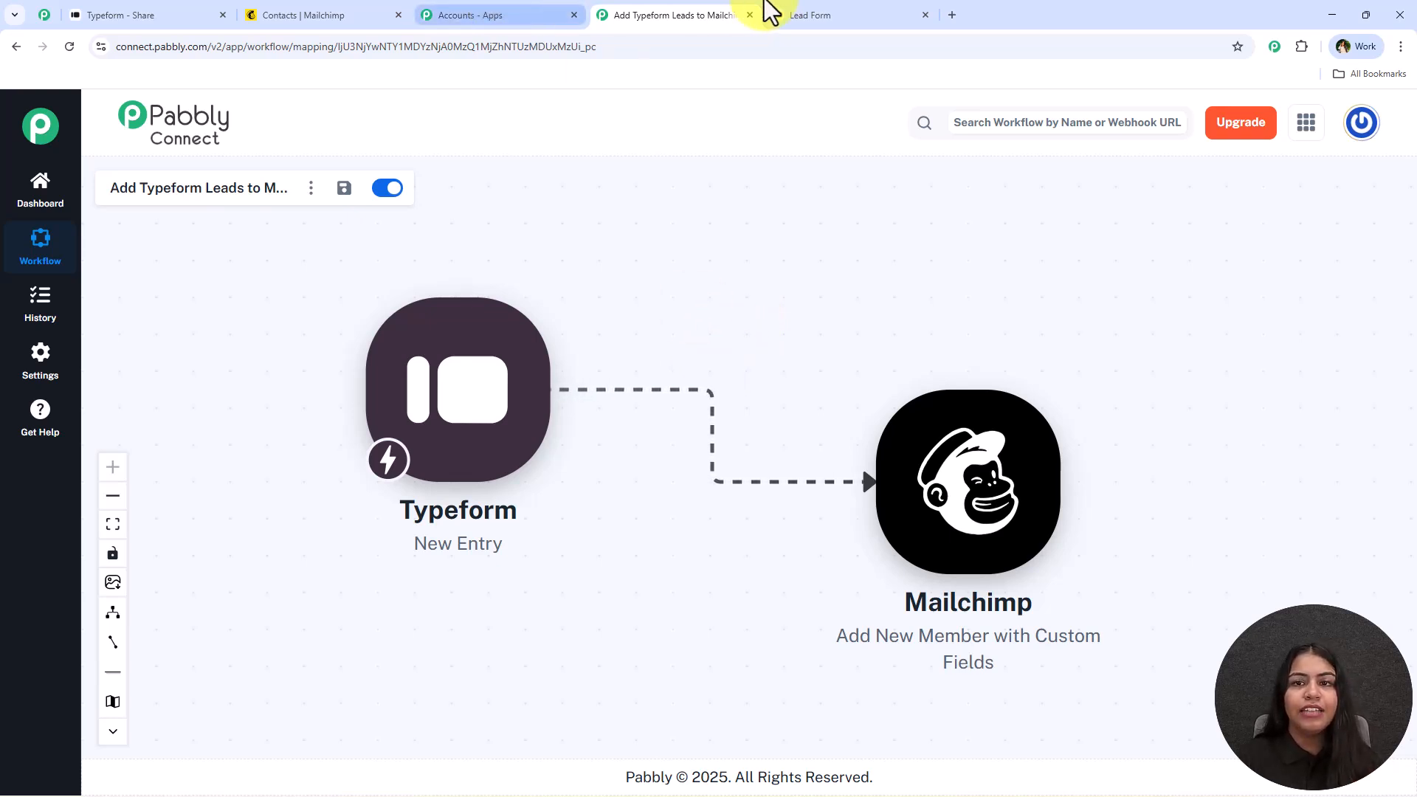
# Switch to the submitted Typeform Lead Form page and back to the Mailchimp contacts list to review both ends of the automation
pyautogui.click(842, 10)
pyautogui.click(251, 126)
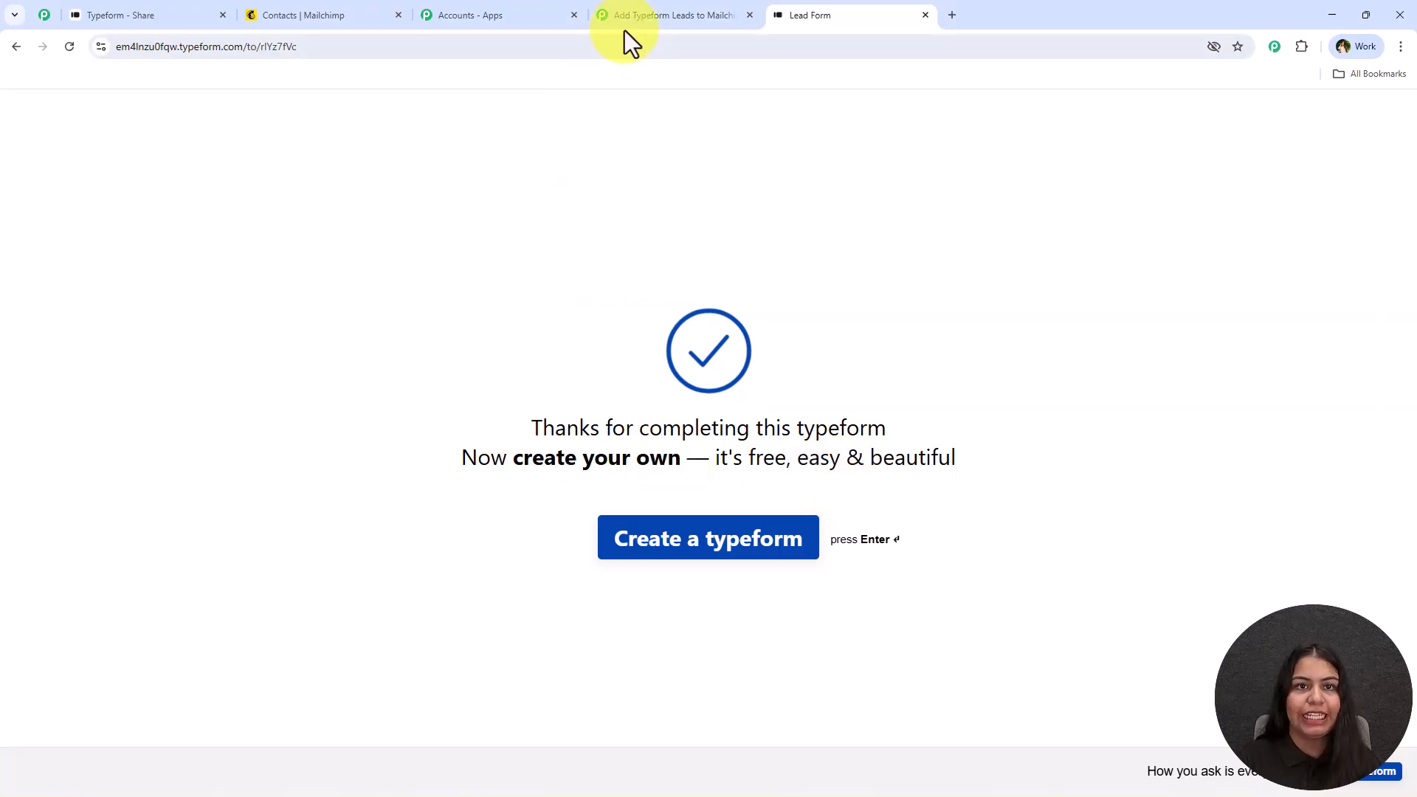
pyautogui.click(331, 13)
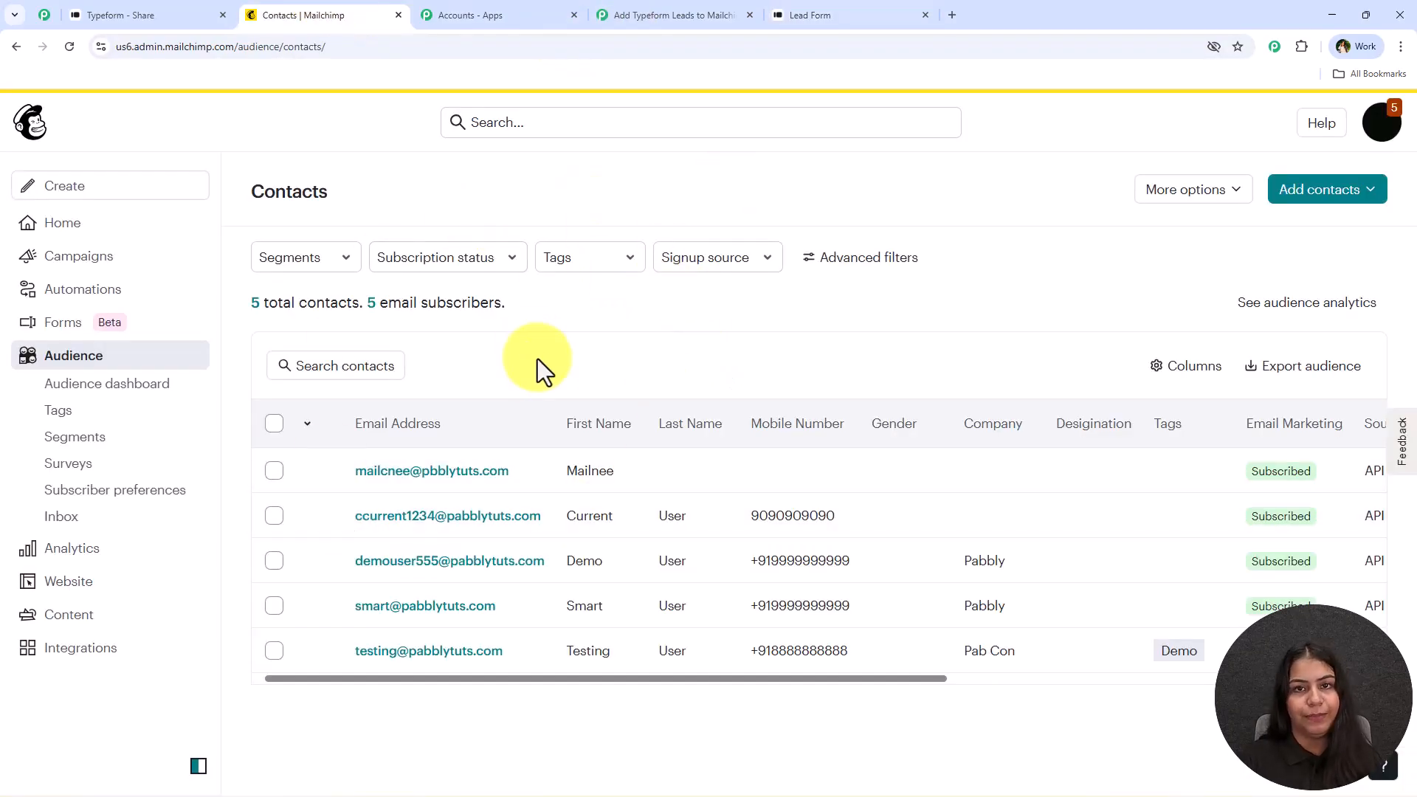